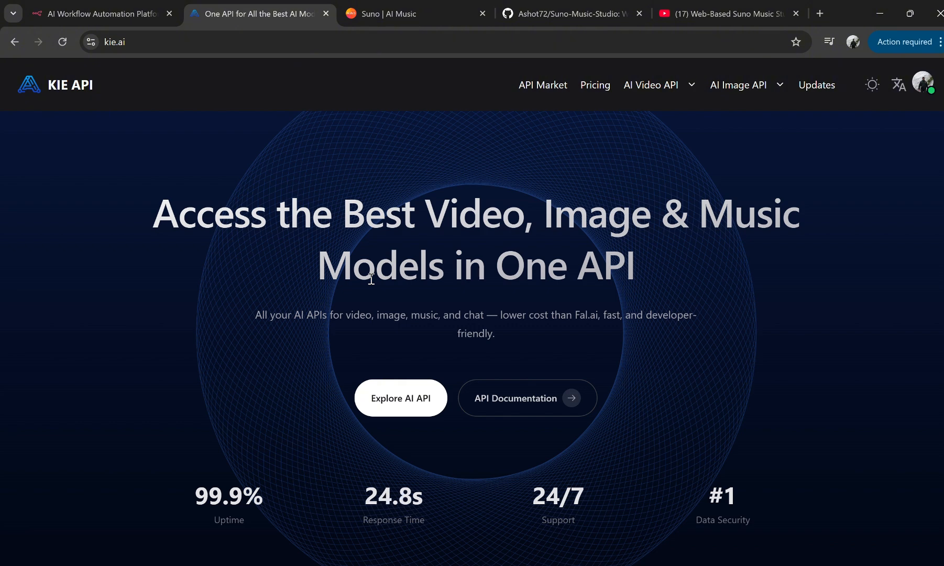
Filter the KIE model market by the Text to Music task and open the Suno API model page
left_click(373, 15)
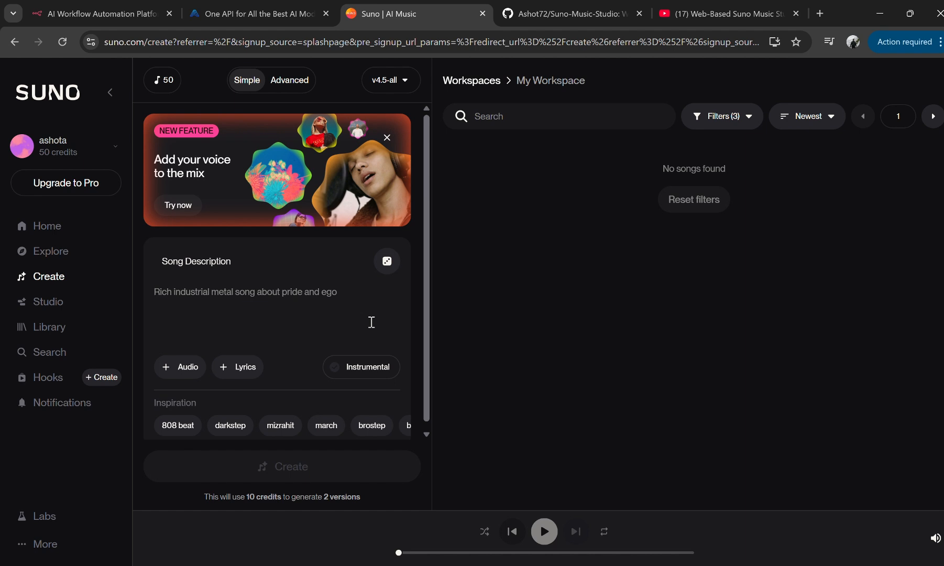
left_click(247, 16)
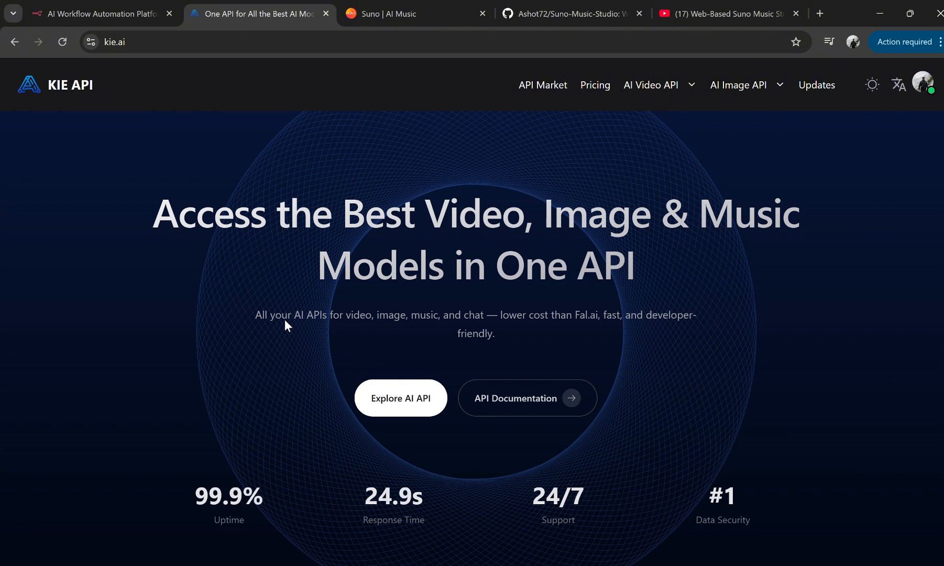
left_click(393, 398)
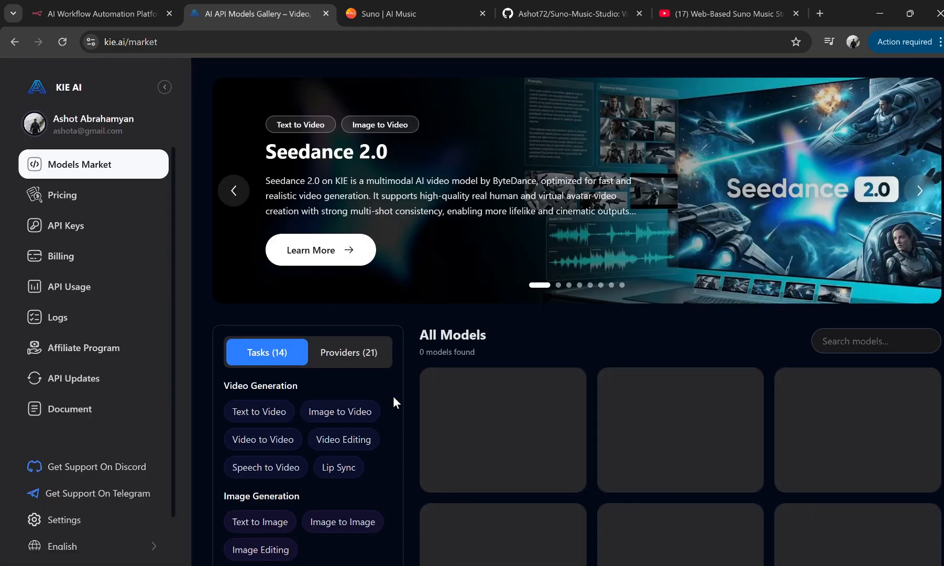
scroll(268, 411, "down", 4)
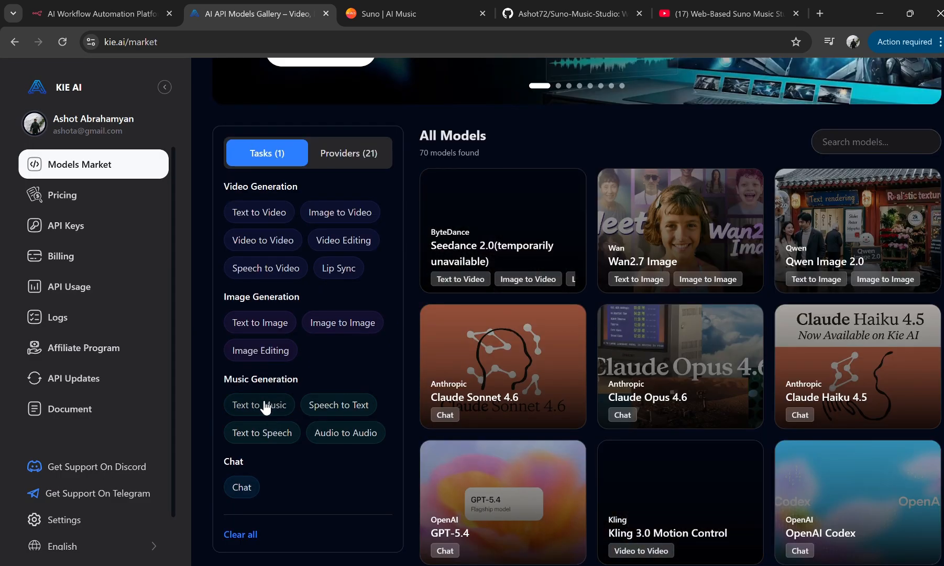
left_click(265, 406)
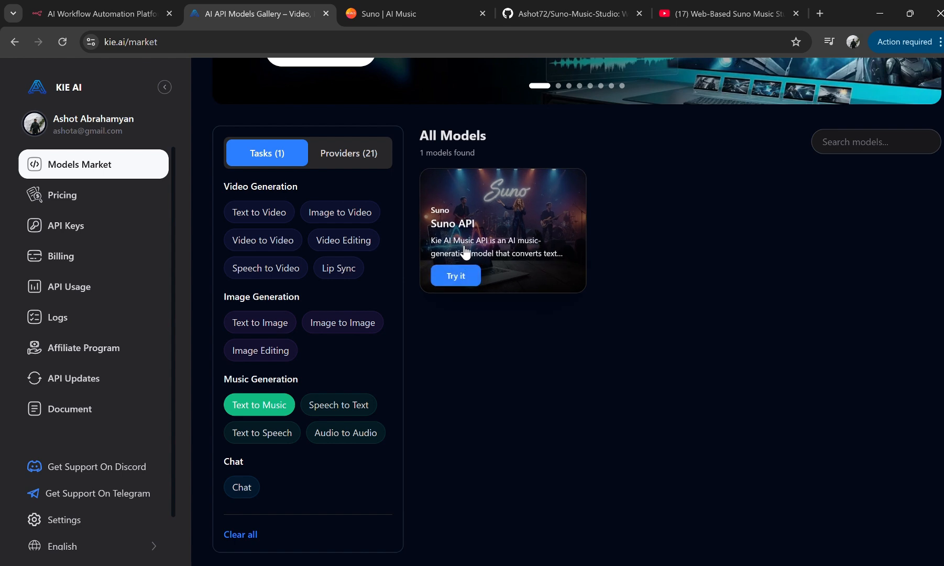
left_click(466, 247)
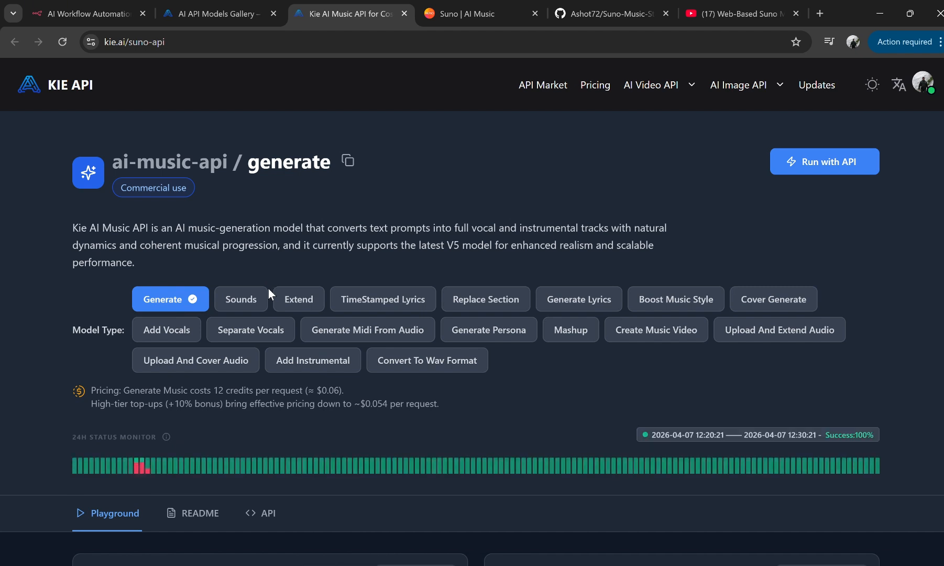
Switch to the Suno-Music-Studio GitHub repository and examine the feature video links at the end of its README
left_click(612, 13)
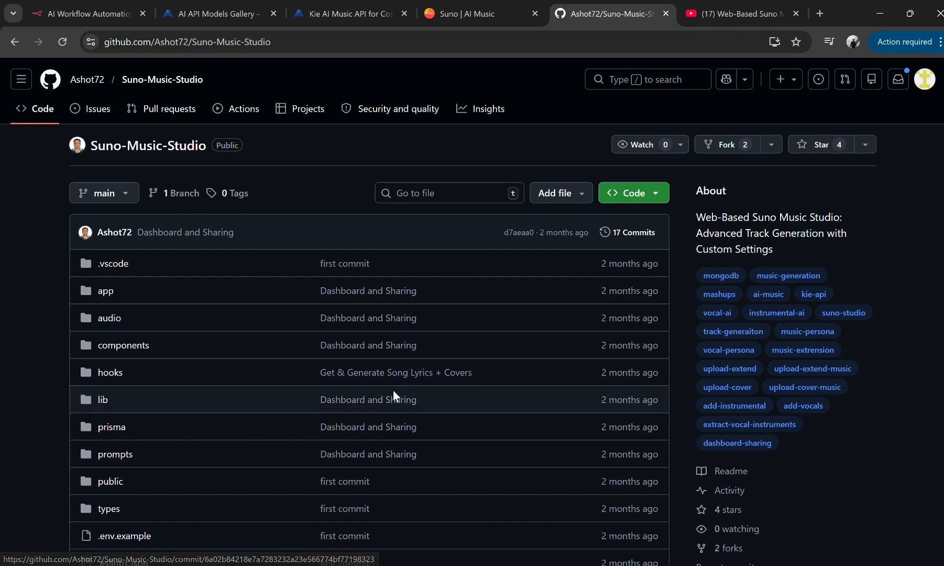
scroll(393, 390, "down", 8)
scroll(393, 393, "down", 20)
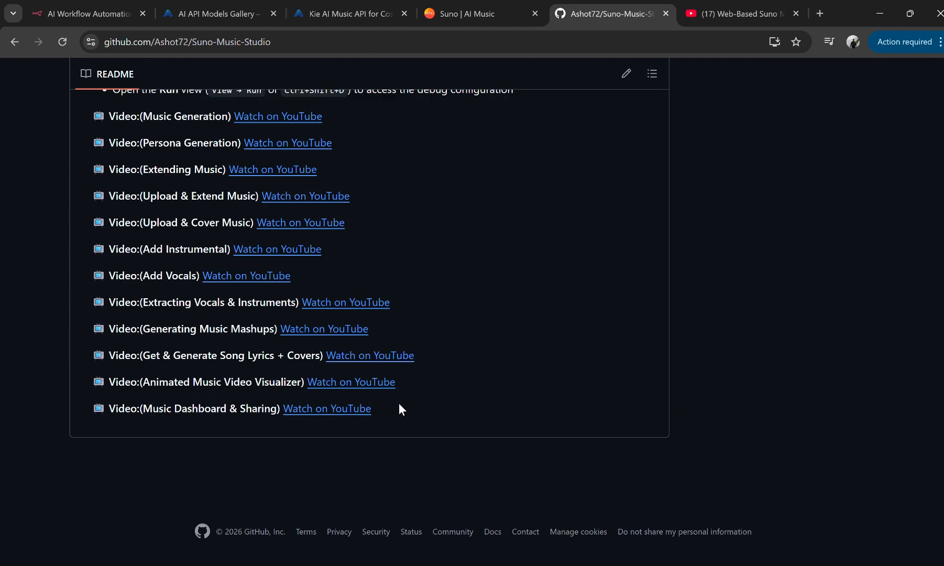
scroll(403, 403, "up", 1)
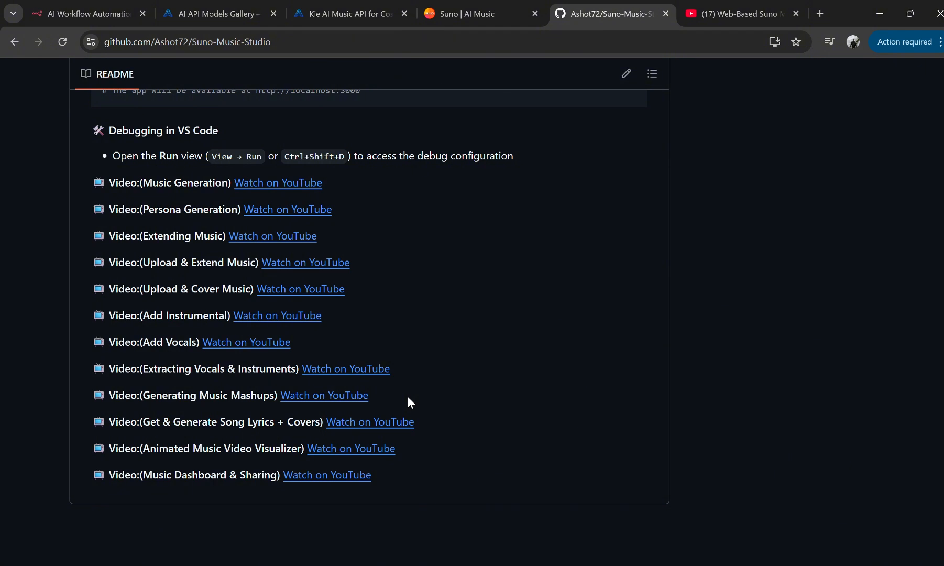
Return to the KIE Suno API page and examine the per-request pricing for Generate Music
left_click(338, 14)
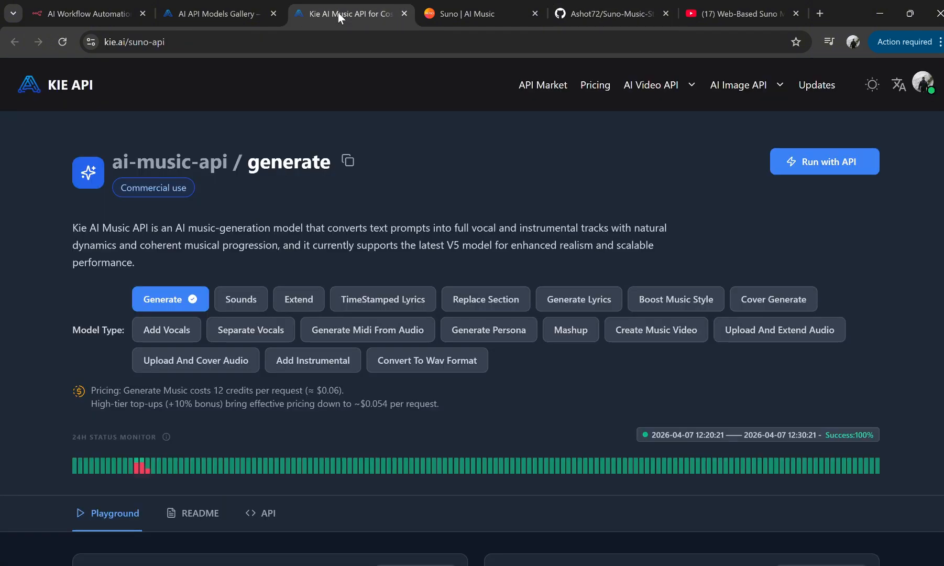
left_click_drag(346, 390, 236, 388)
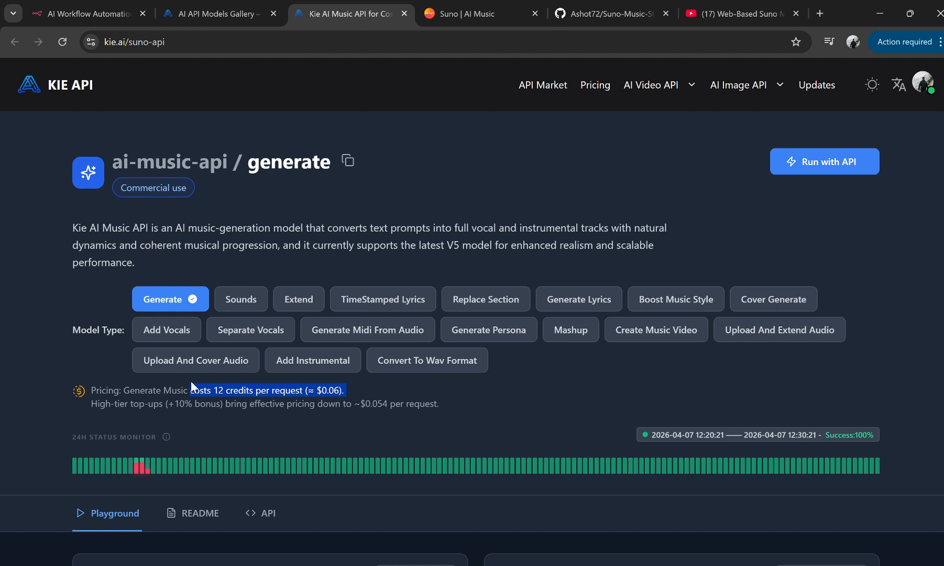
left_click(373, 427)
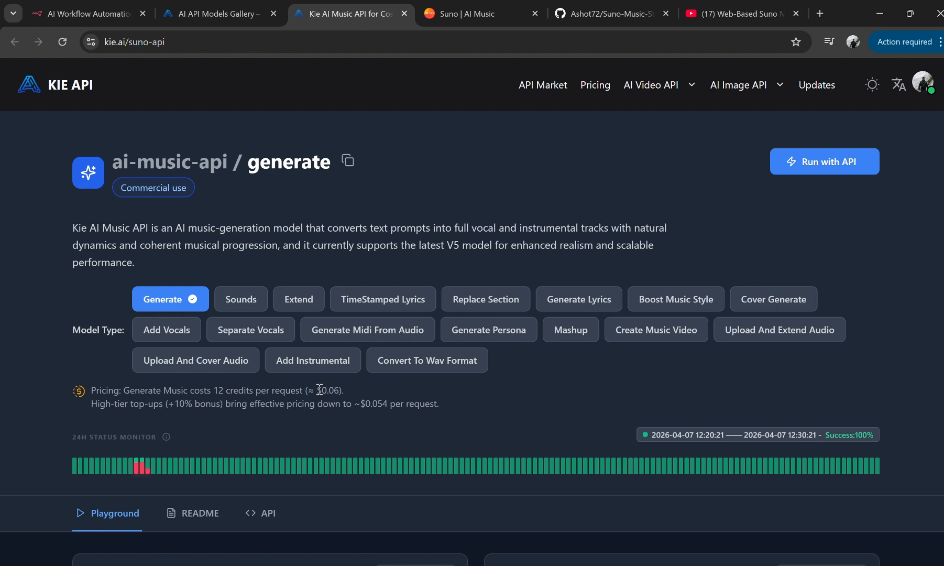
Open the Generate Music API documentation and examine the endpoint and body parameters of the sample cURL request
left_click(826, 161)
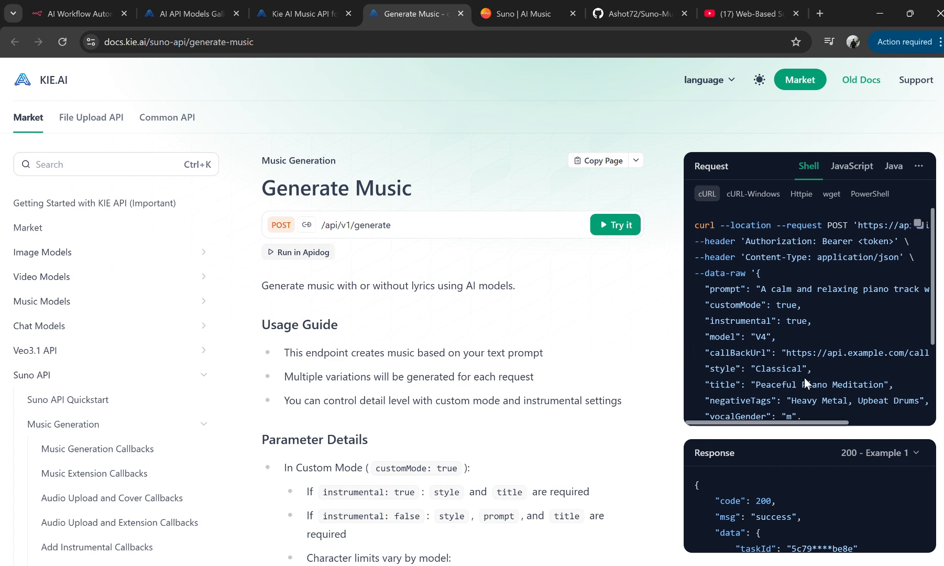
scroll(775, 419, "right", 5)
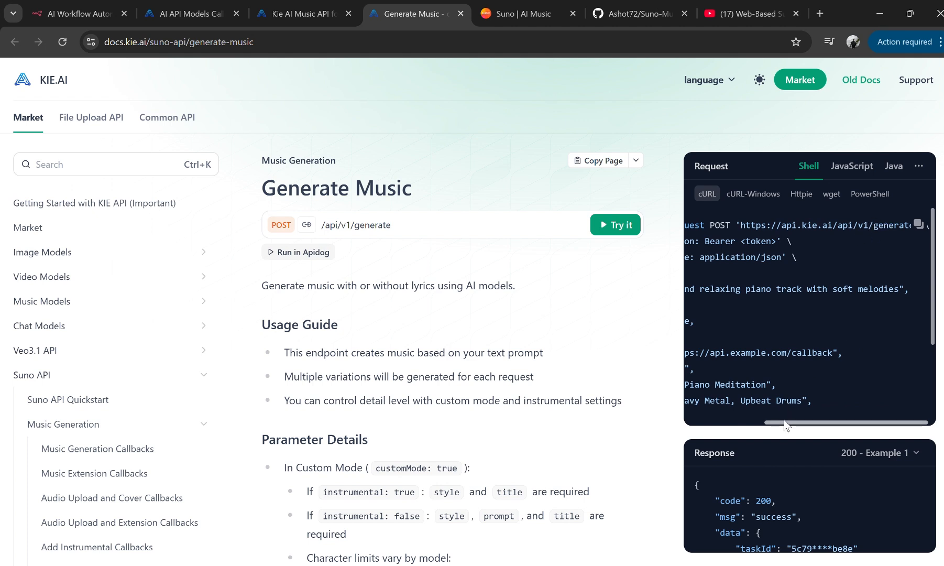
left_click_drag(781, 423, 696, 423)
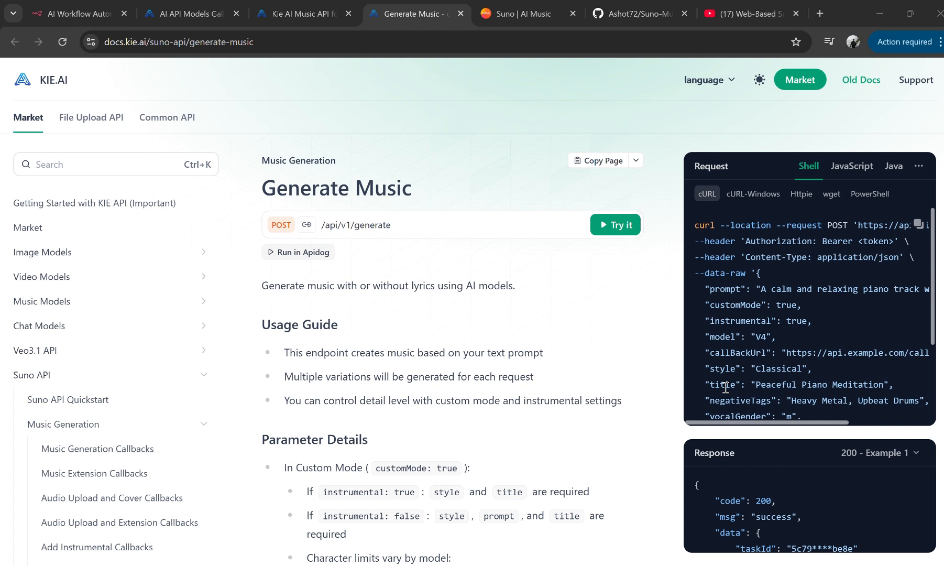
scroll(726, 388, "down", 2)
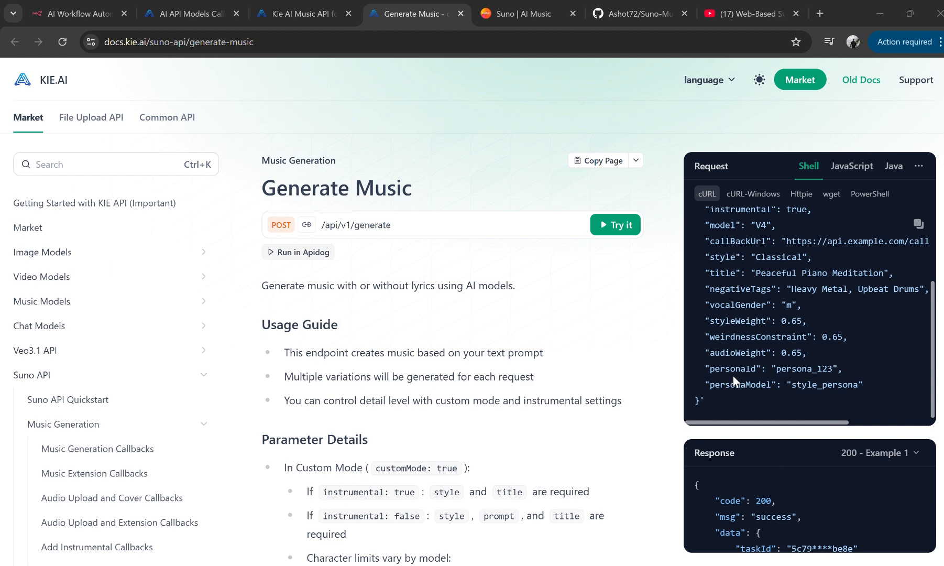
Switch to the SunoStudio project in the code editor and examine the payload and fetch call in the generate route.ts
left_click(729, 9)
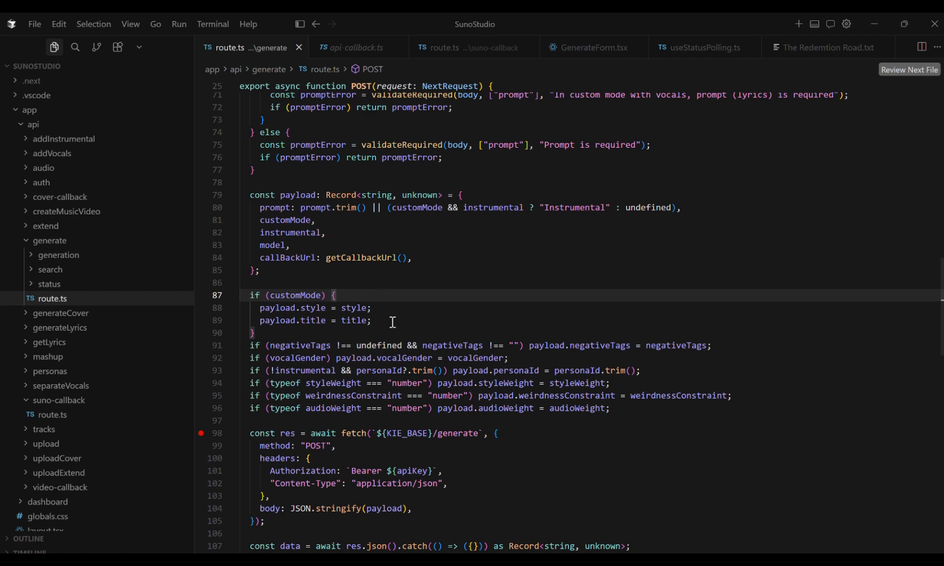
scroll(437, 358, "down", 4)
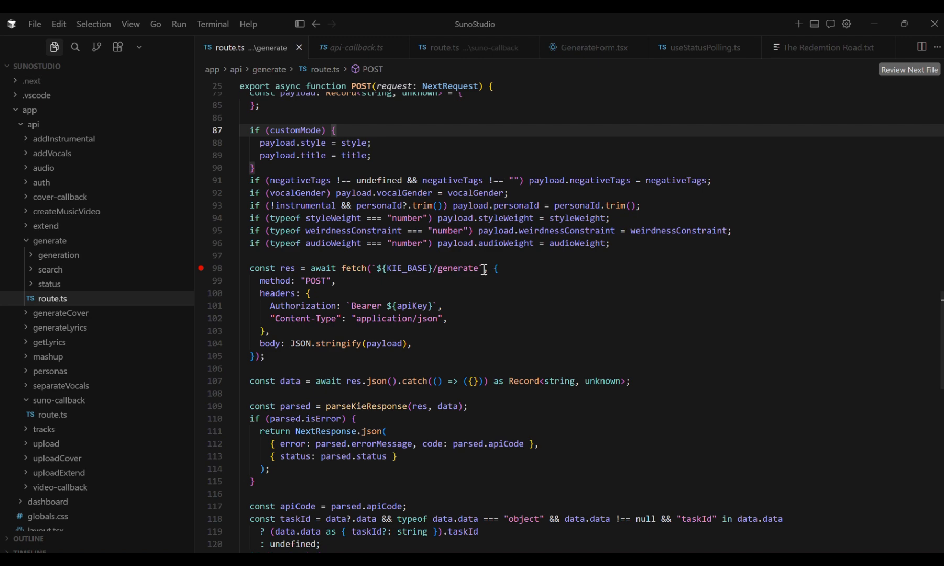
left_click(383, 344)
scroll(310, 266, "up", 4)
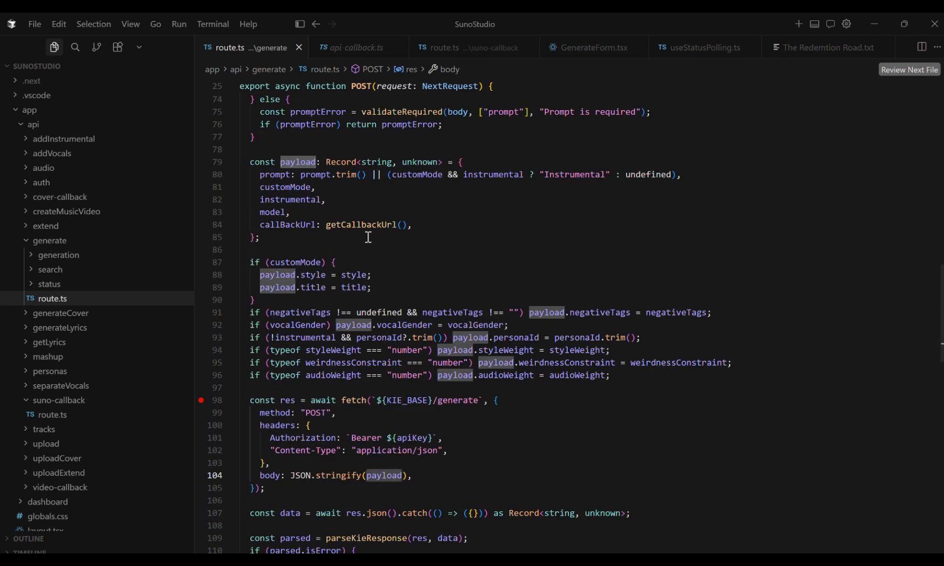
Go to the getCallbackUrl definition in api-callback.ts and open the suno-callback route.ts that it points to
left_click(377, 224)
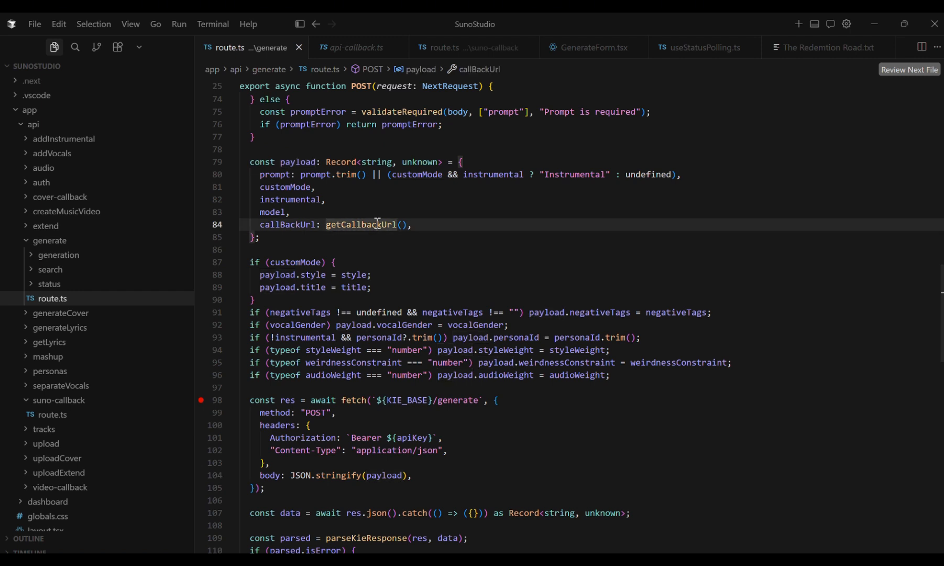
left_click(369, 225, "ctrl")
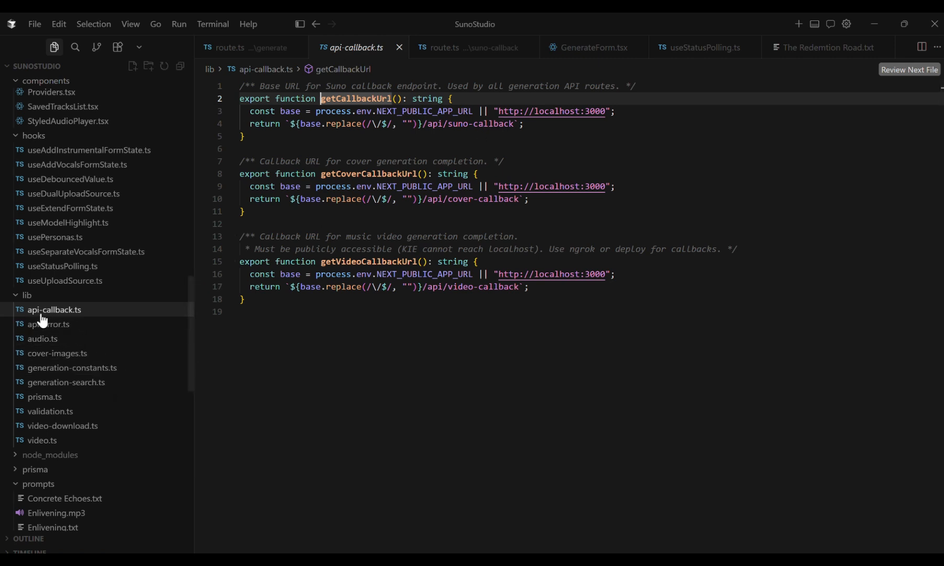
scroll(80, 316, "up", 15)
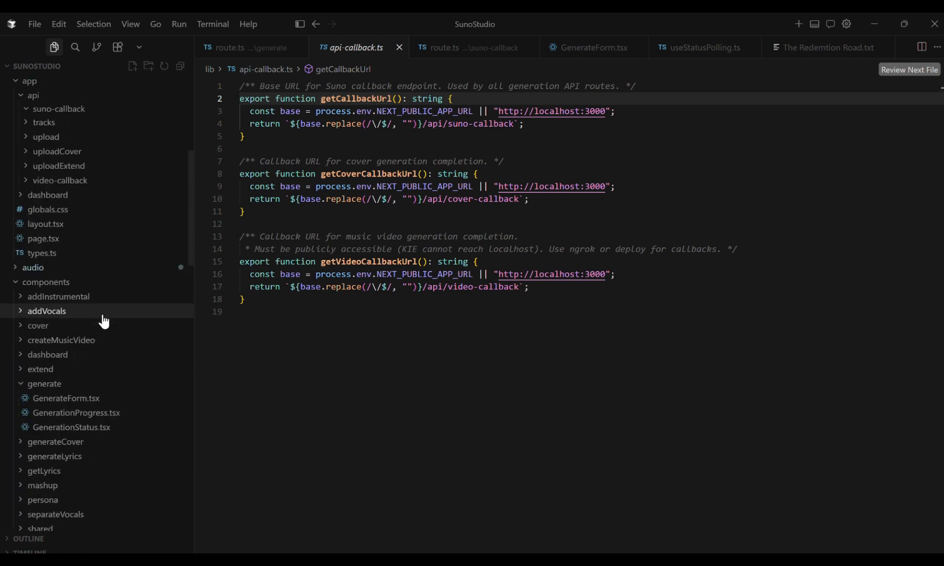
scroll(141, 327, "up", 5)
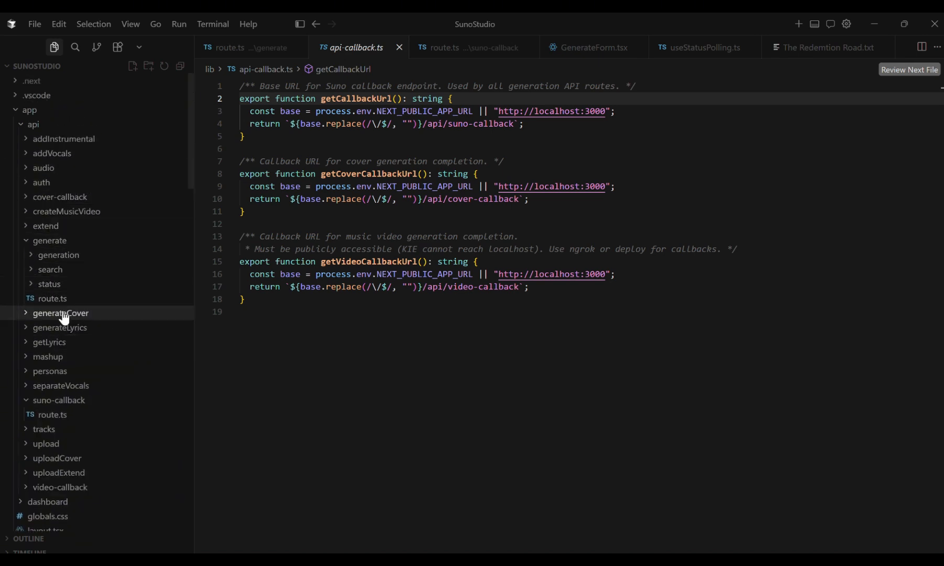
left_click(55, 416)
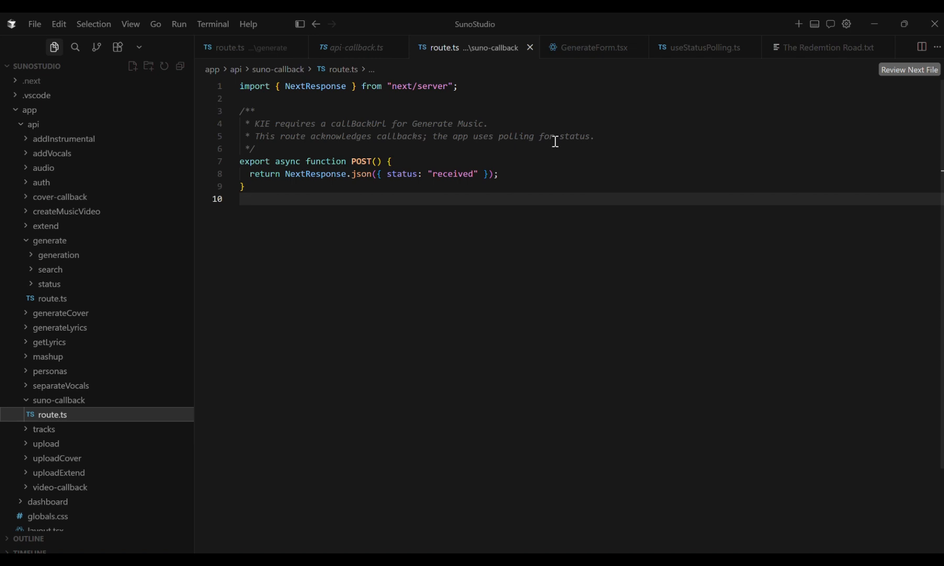
Switch to the browser's Get Music Task Details documentation and examine the status descriptions, developer notes and sample request
mouse_move(563, 560)
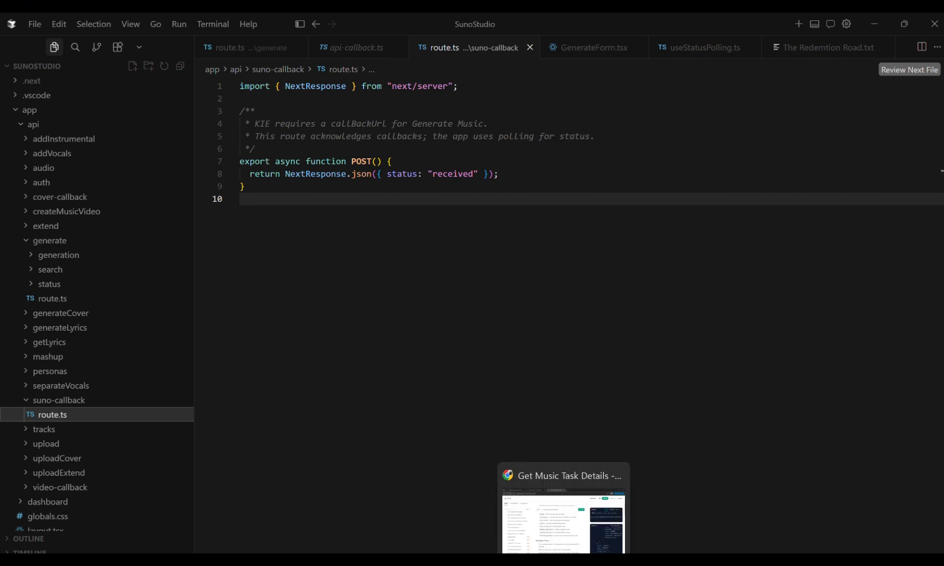
left_click(561, 519)
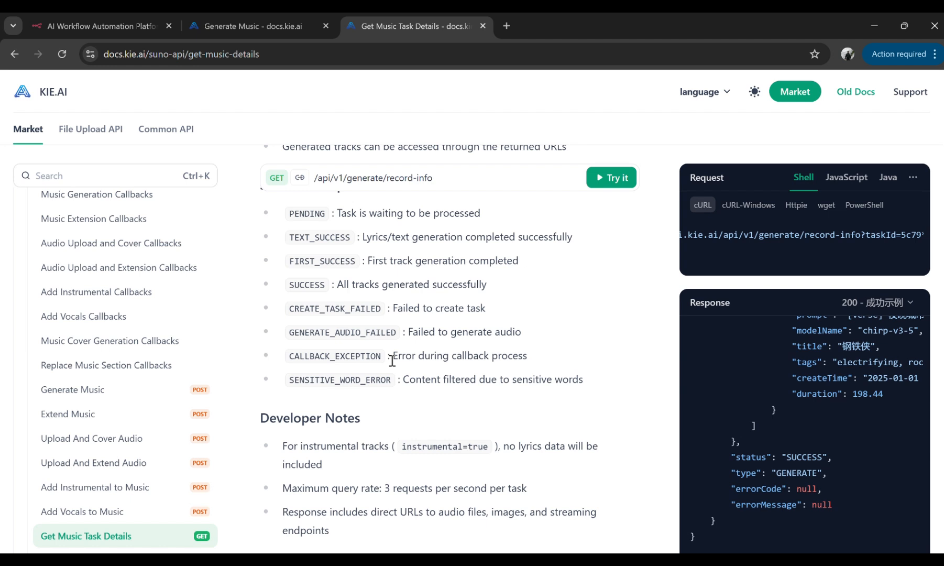
scroll(392, 360, "up", 1)
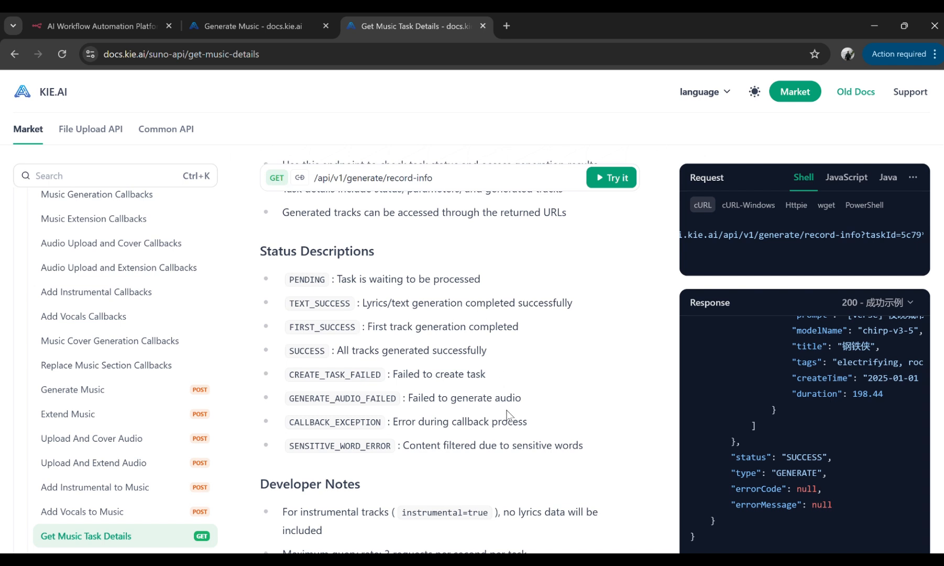
scroll(490, 443, "down", 5)
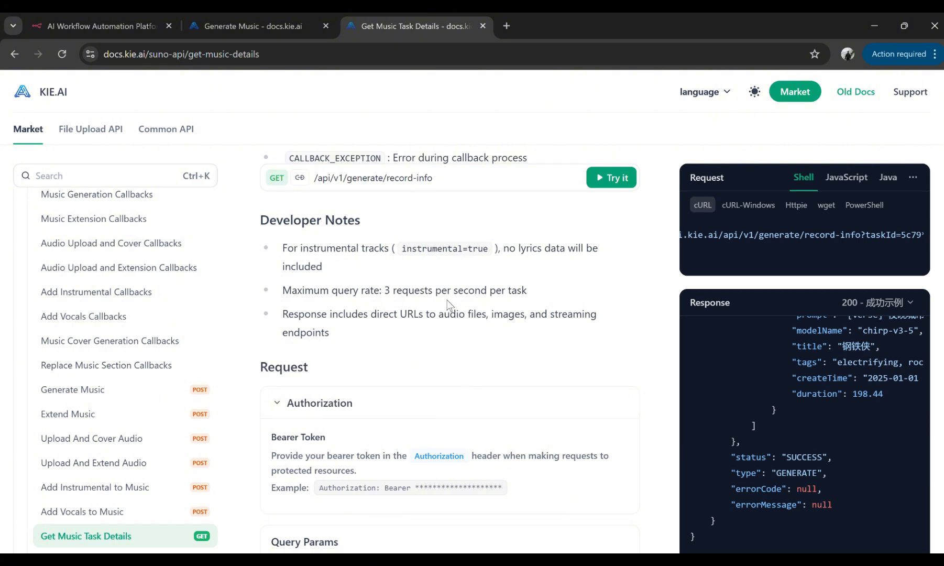
scroll(566, 345, "up", 4)
mouse_move(808, 273)
left_mouse_down()
mouse_move(710, 273)
mouse_move(801, 266)
left_mouse_up()
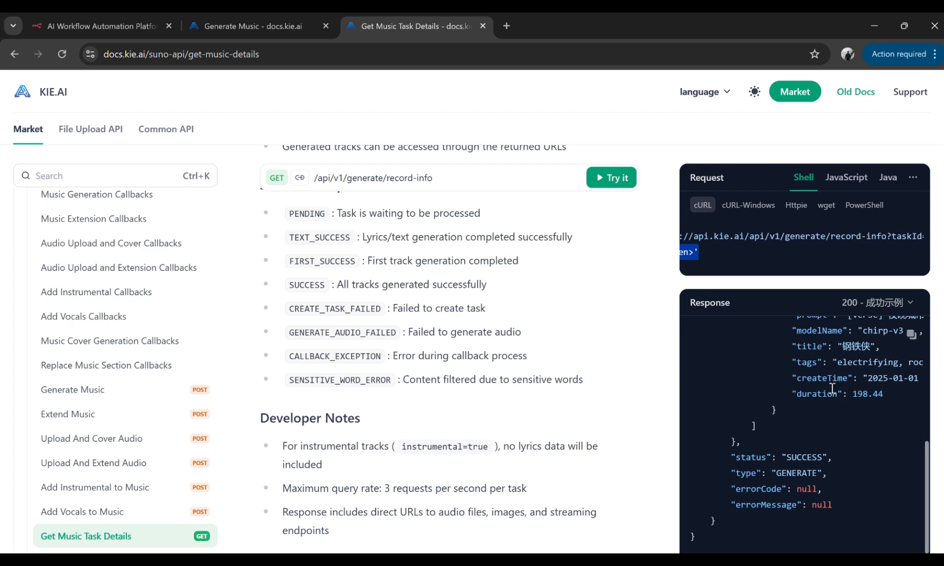
Switch back to the SunoStudio project and examine the handleSubmit function in GenerateForm.tsx, including its /api/generate request and polling start
mouse_move(588, 561)
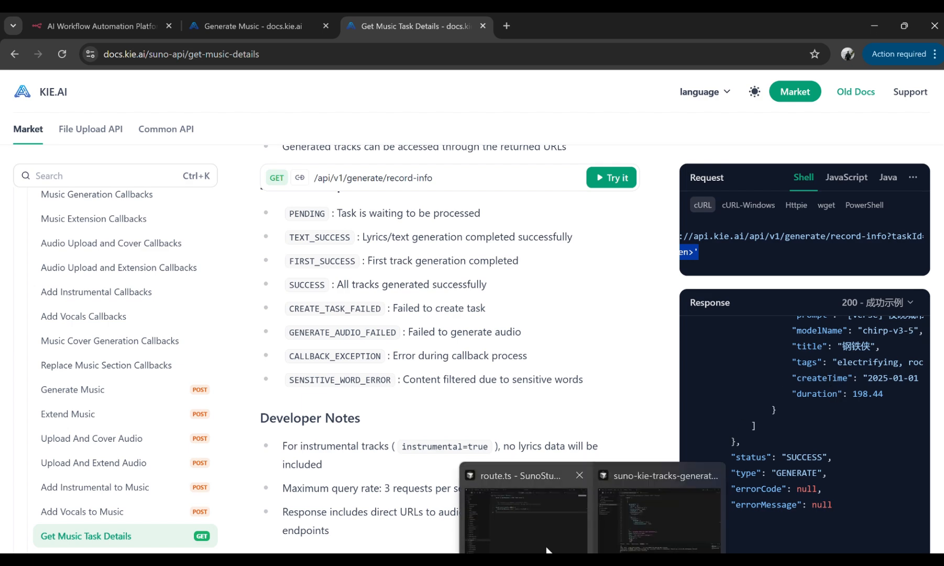
left_click(547, 545)
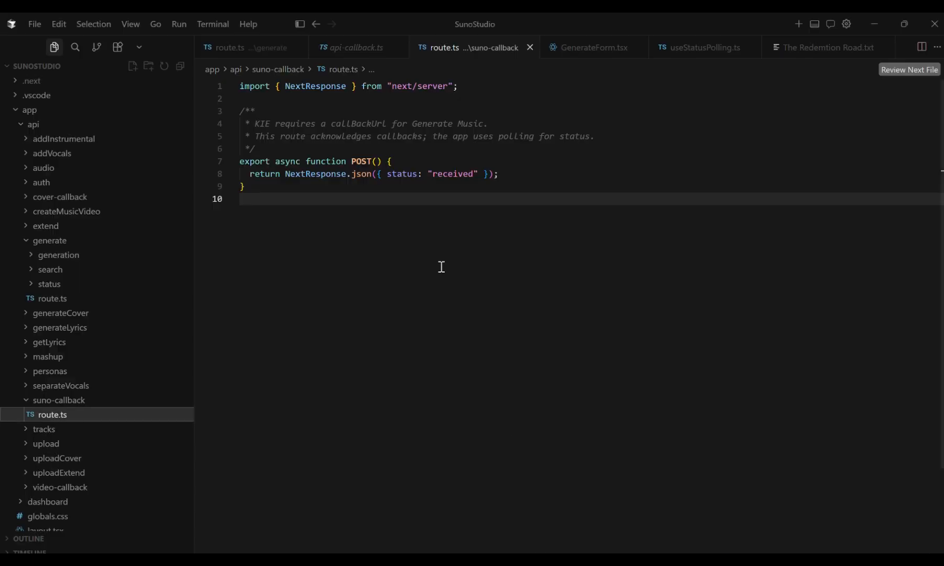
left_click(610, 50)
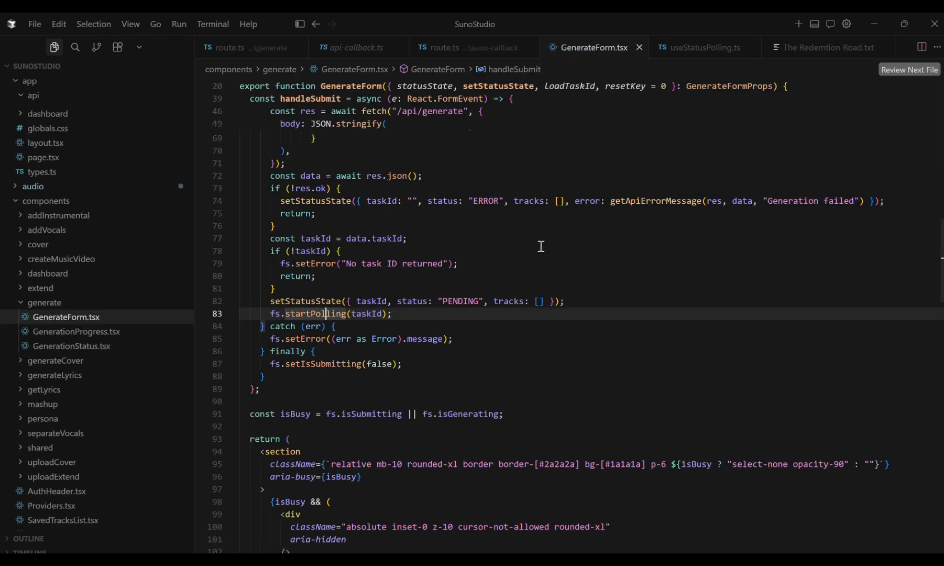
scroll(496, 319, "up", 10)
scroll(497, 319, "down", 2)
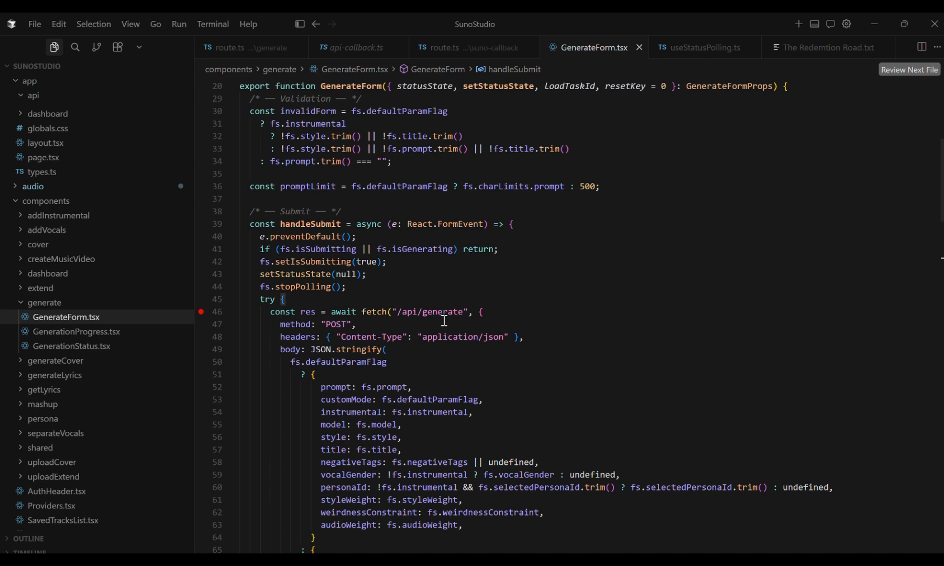
scroll(444, 320, "down", 10)
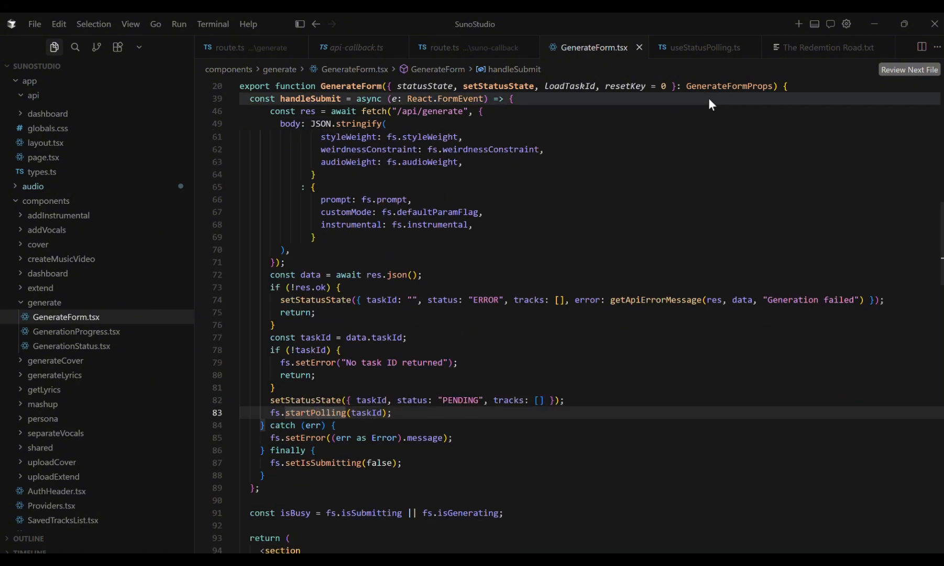
Open useStatusPolling.ts, search it for 8000 and examine the polling interval and the /api/audio/save request
left_click(701, 54)
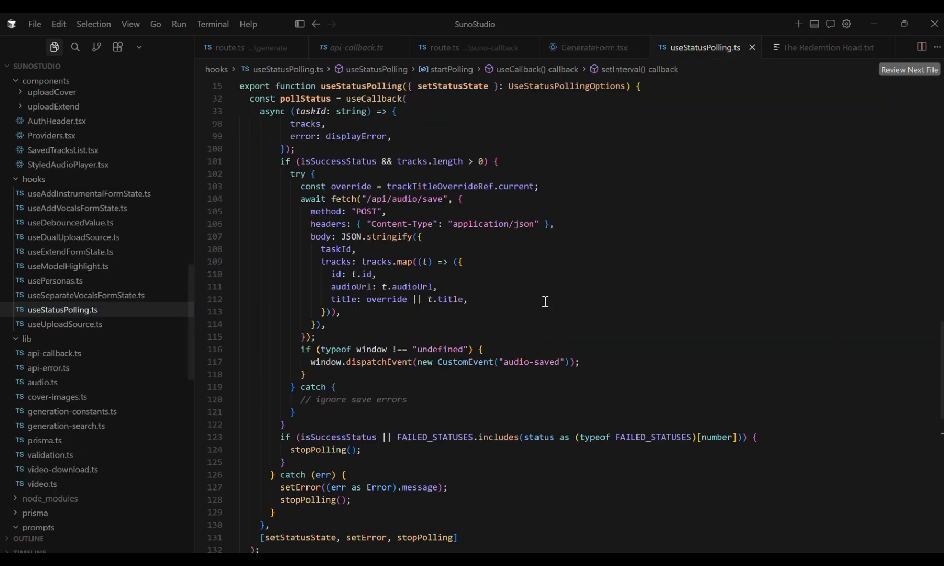
scroll(565, 358, "down", 2)
left_click(599, 371)
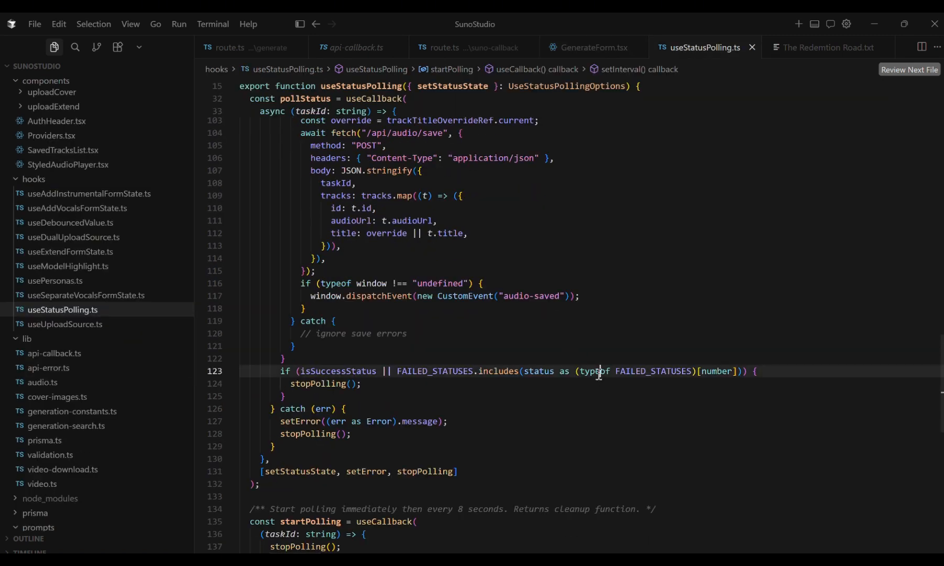
key("ctrl+f")
type("8000")
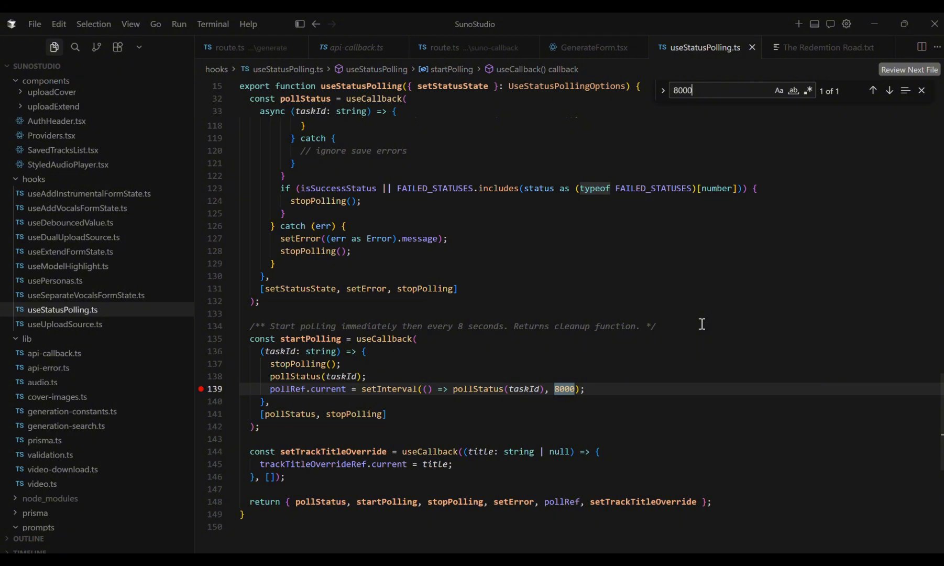
scroll(611, 327, "up", 10)
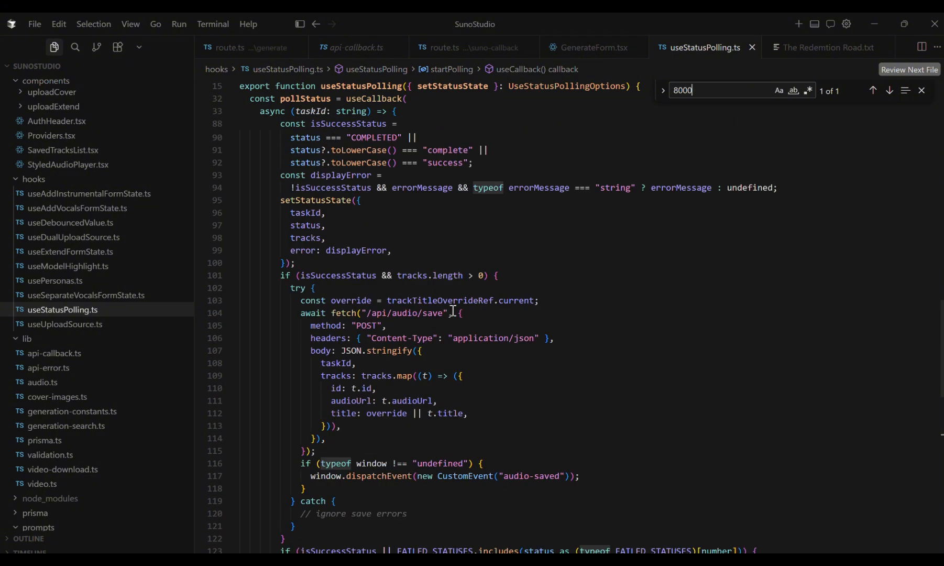
scroll(456, 320, "down", 2)
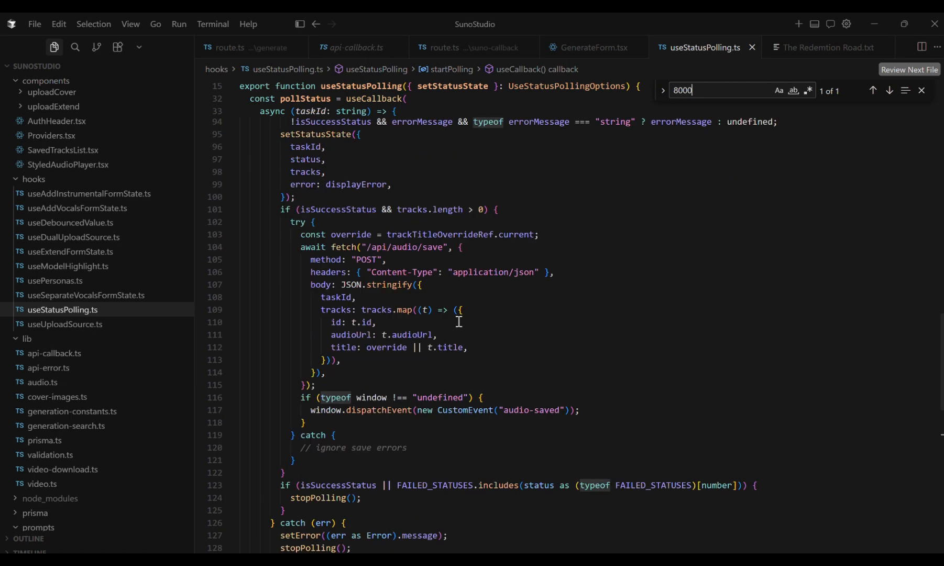
Open The Redemtion Road.txt and look through the files in the SunoStudio prompts folder
left_click(829, 51)
scroll(84, 348, "up", 6)
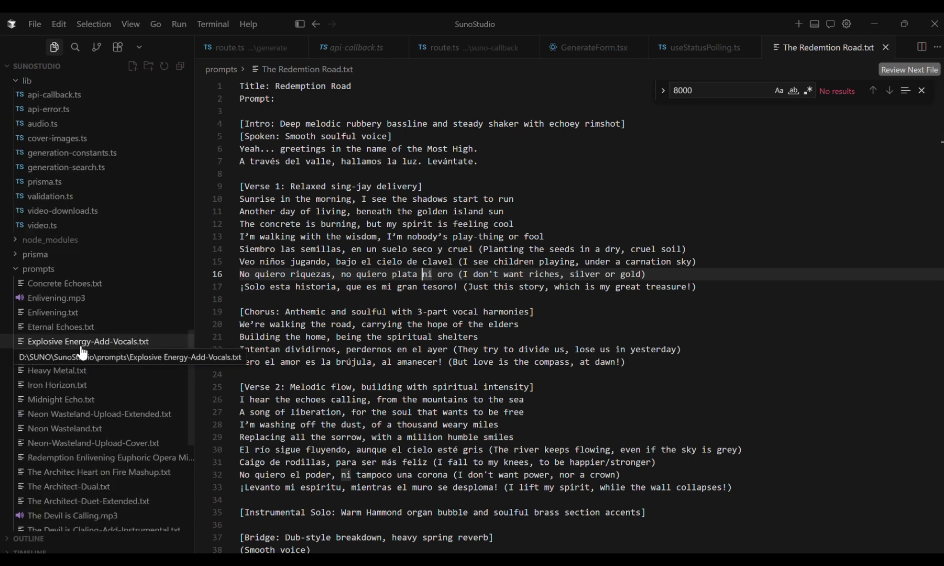
scroll(83, 354, "up", 2)
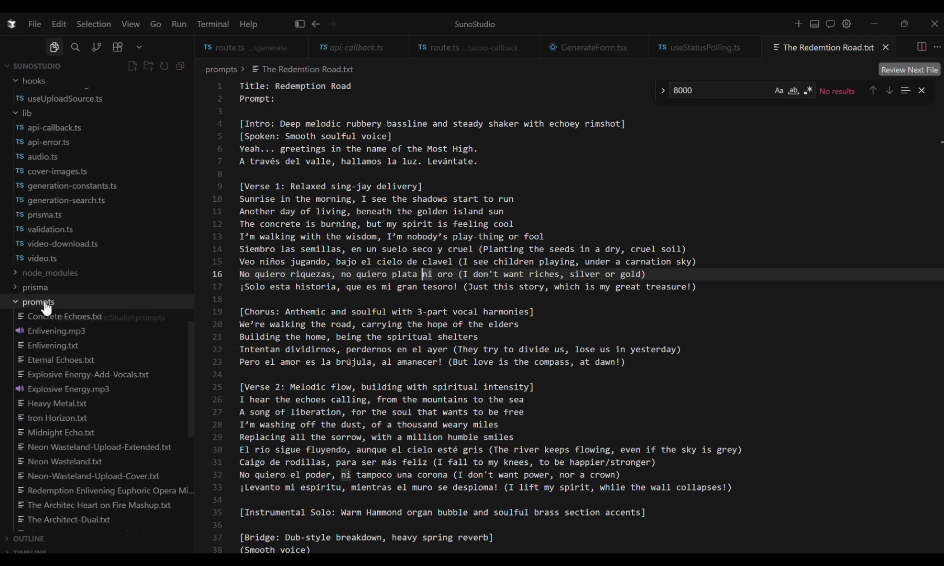
scroll(100, 390, "down", 4)
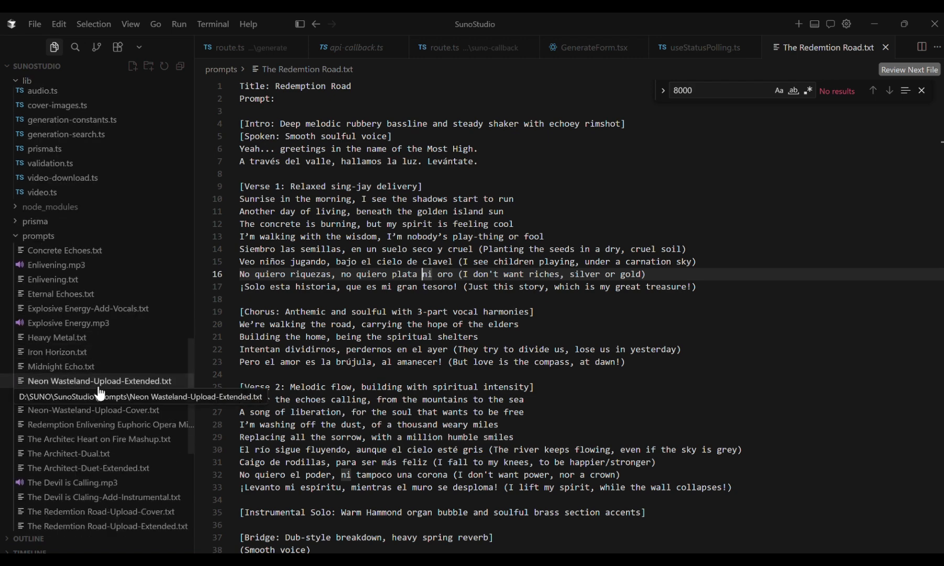
scroll(107, 422, "down", 10)
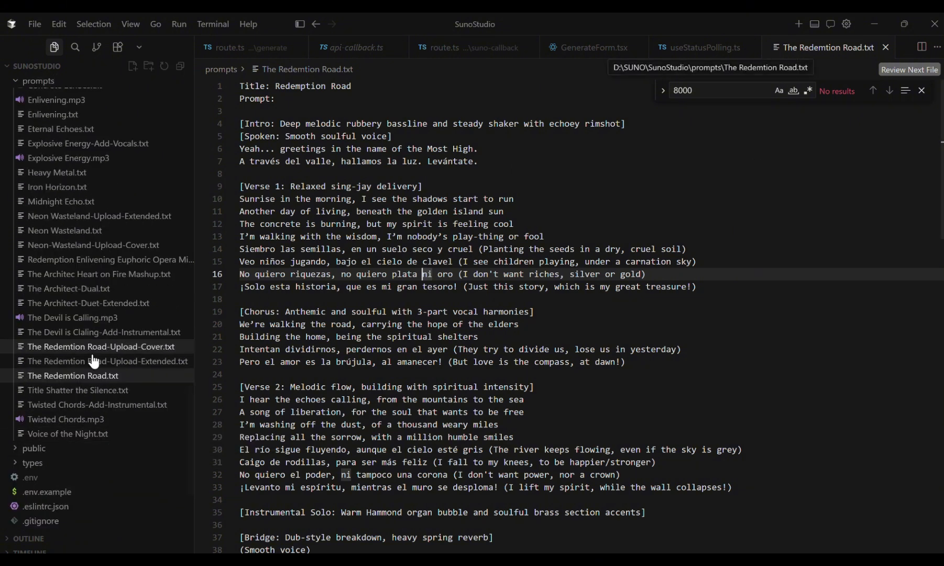
left_click(71, 377)
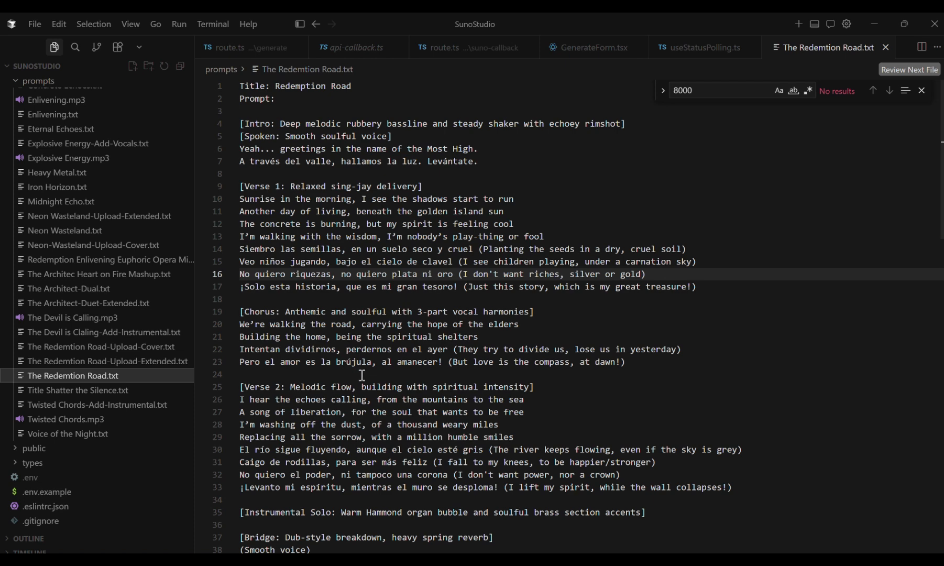
Read The Redemtion Road.txt from the lyrics down to its style, negative tags, vocal gender, model and weight settings
scroll(362, 375, "down", 3)
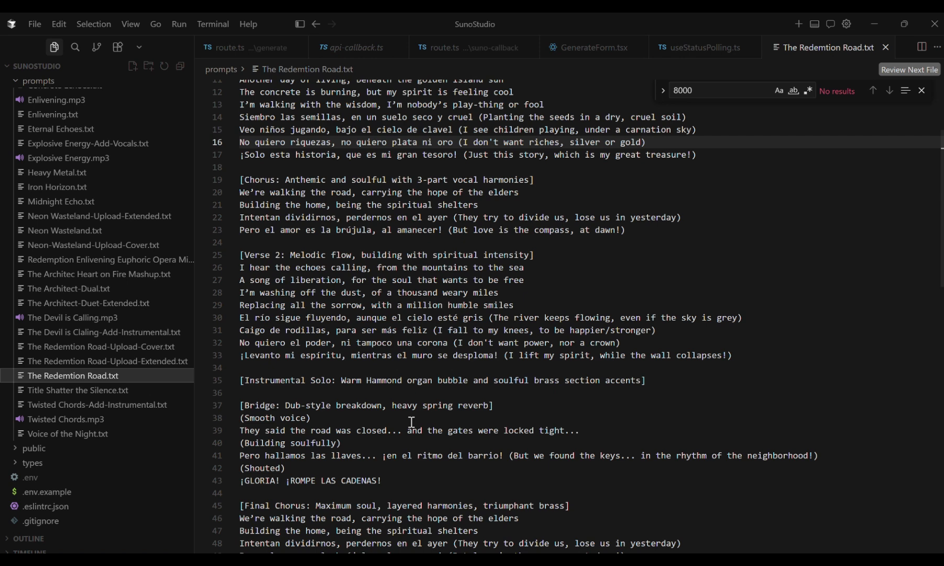
scroll(411, 422, "up", 1)
scroll(412, 422, "up", 3)
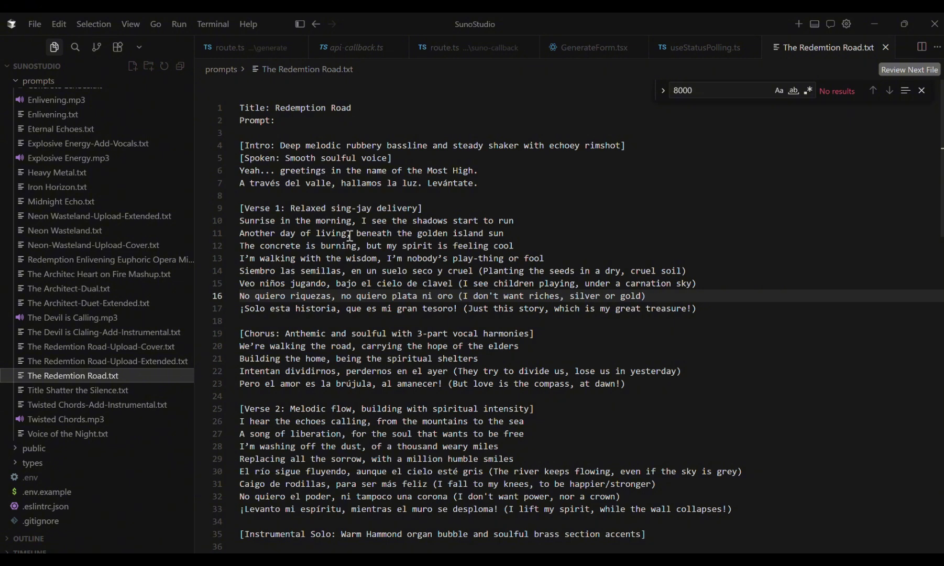
scroll(392, 298, "down", 8)
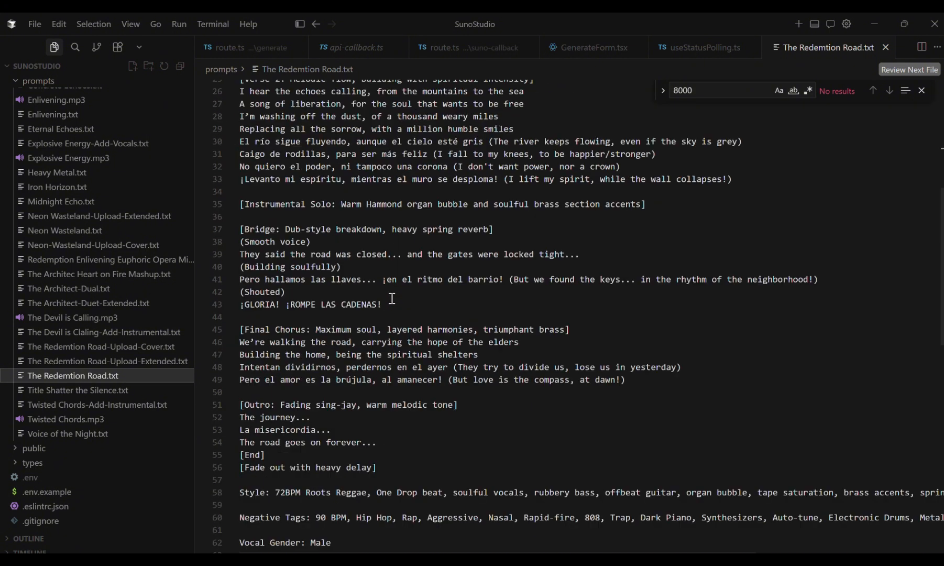
scroll(392, 299, "down", 3)
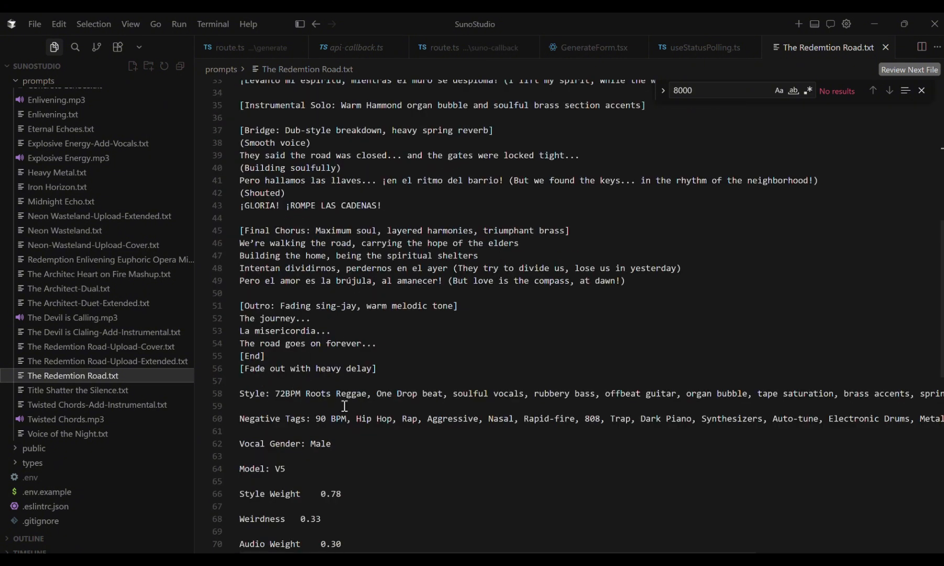
scroll(344, 406, "down", 1)
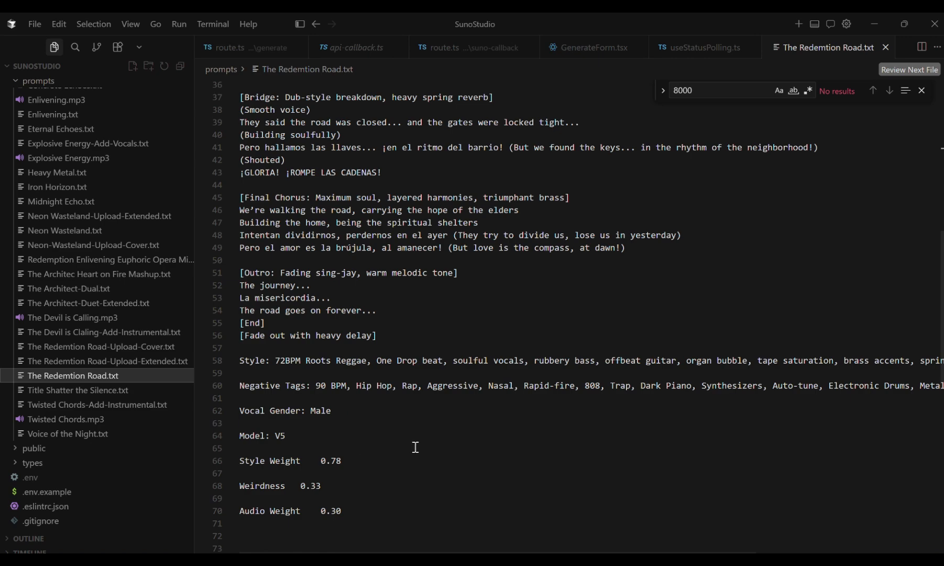
scroll(415, 448, "up", 5)
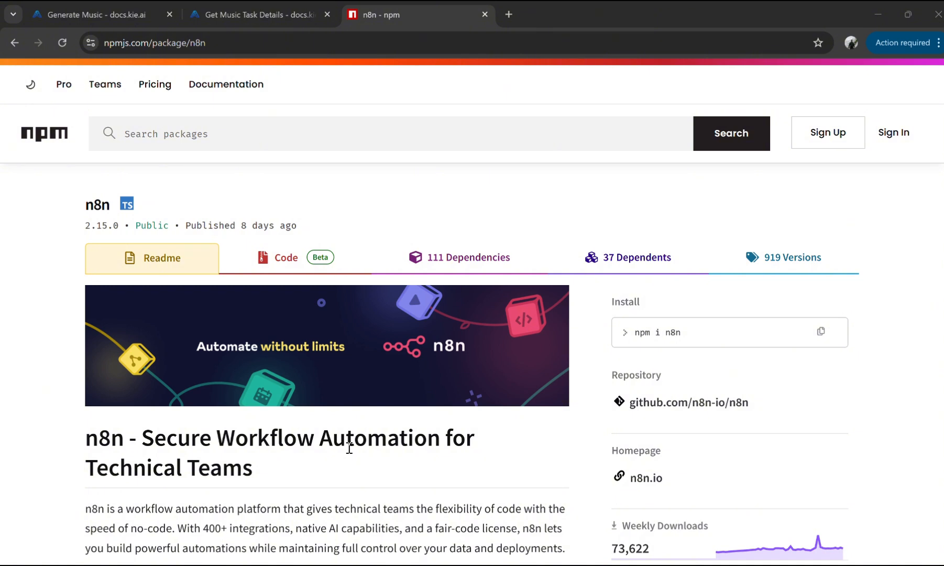
Switch to the browser to examine the n8n package page on npm, and return to the n8n project in the code editor
scroll(350, 448, "down", 4)
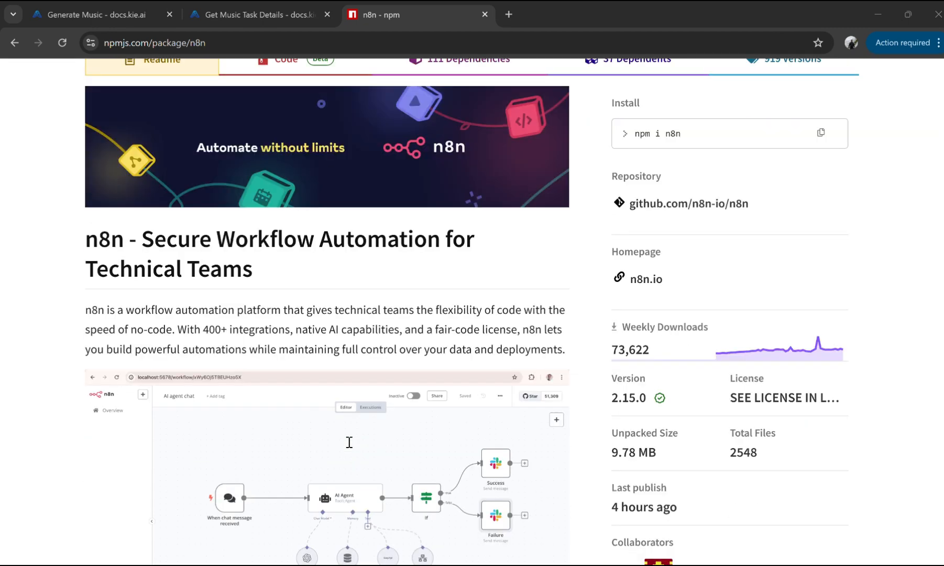
scroll(350, 442, "down", 3)
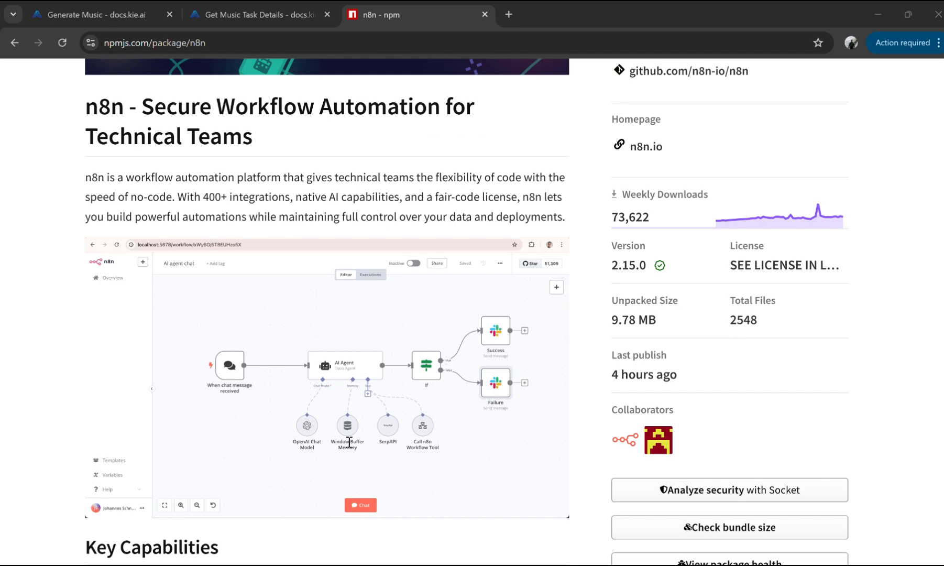
mouse_move(603, 565)
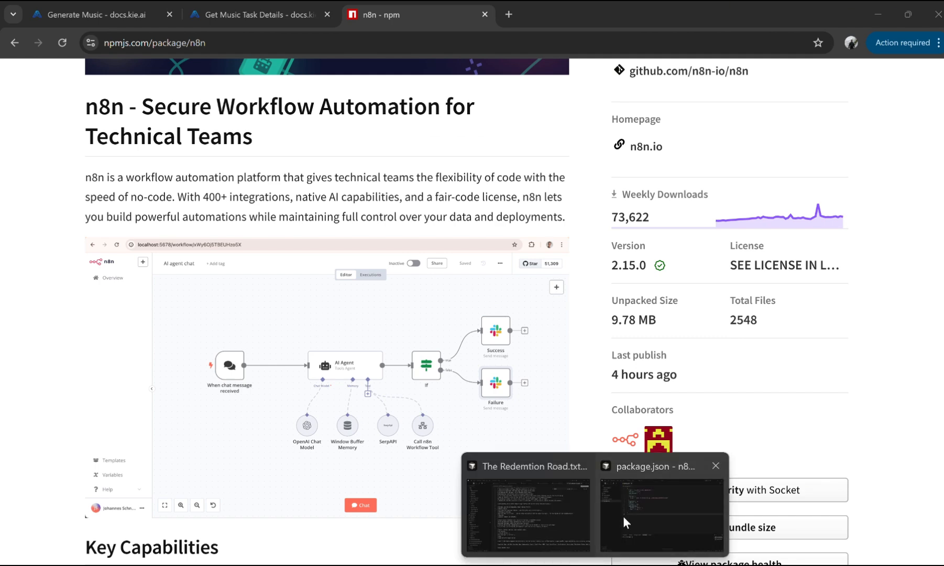
left_click(623, 519)
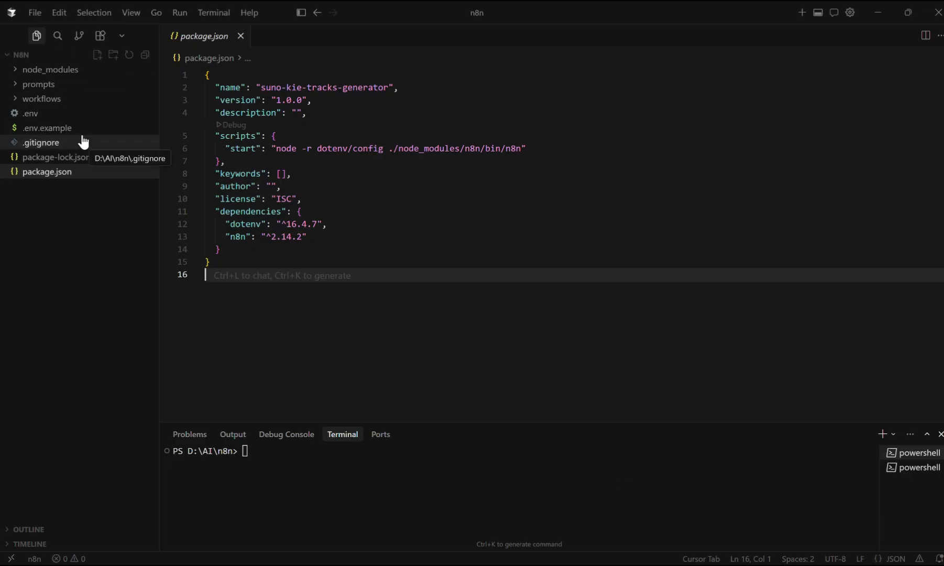
Open a new AI chat in the n8n project and start the n8n server from the terminal
left_click(802, 12)
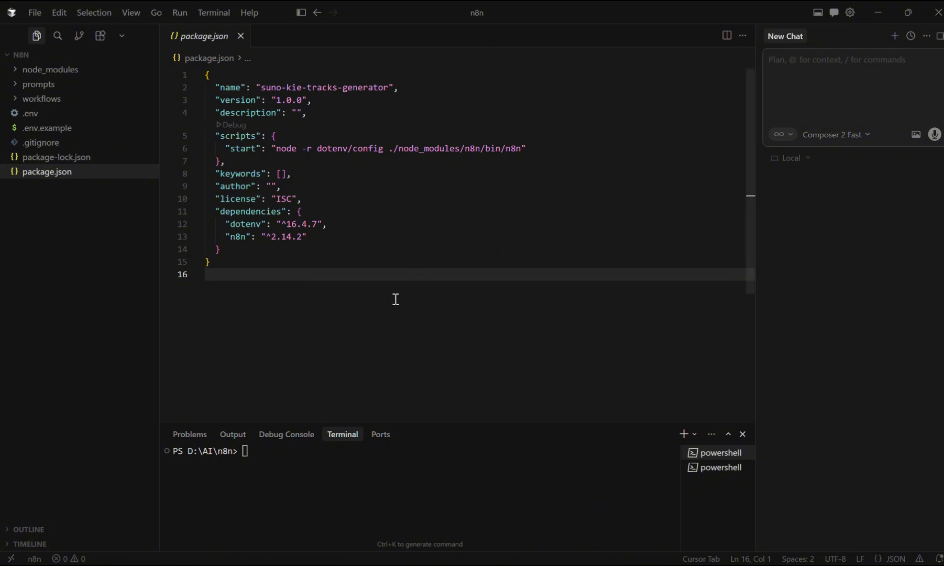
left_click(316, 496)
type("clear")
key("Up")
key("Return")
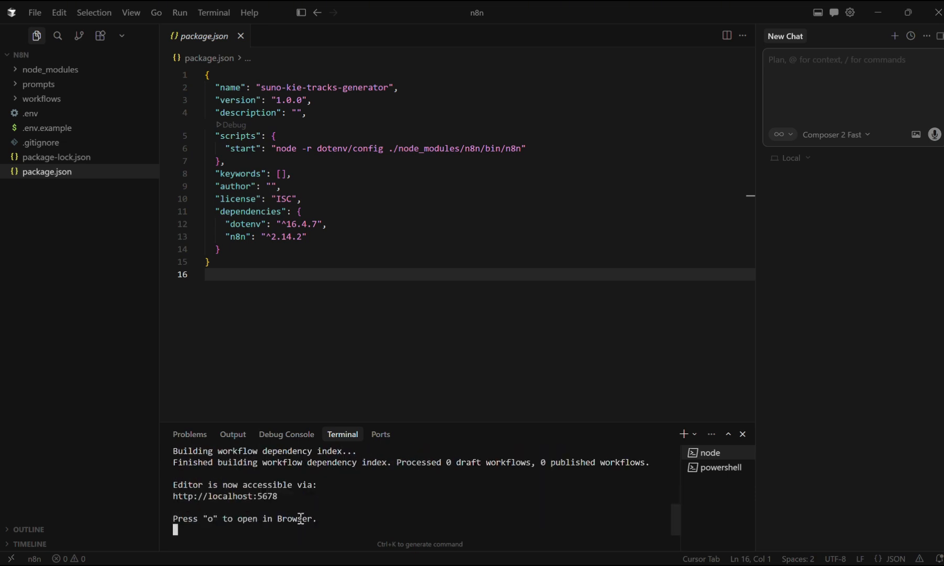
left_click(246, 498, "ctrl")
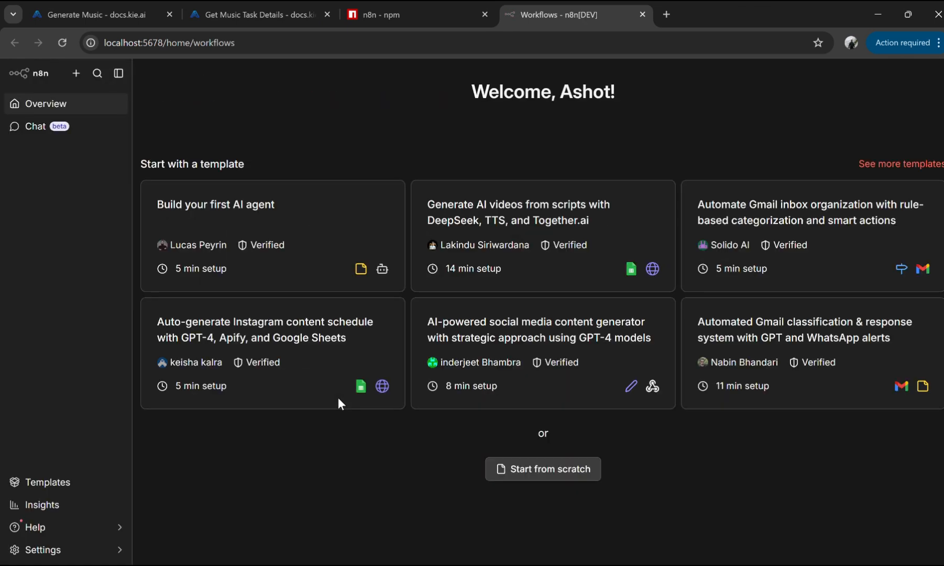
left_click(76, 76)
left_click(106, 100)
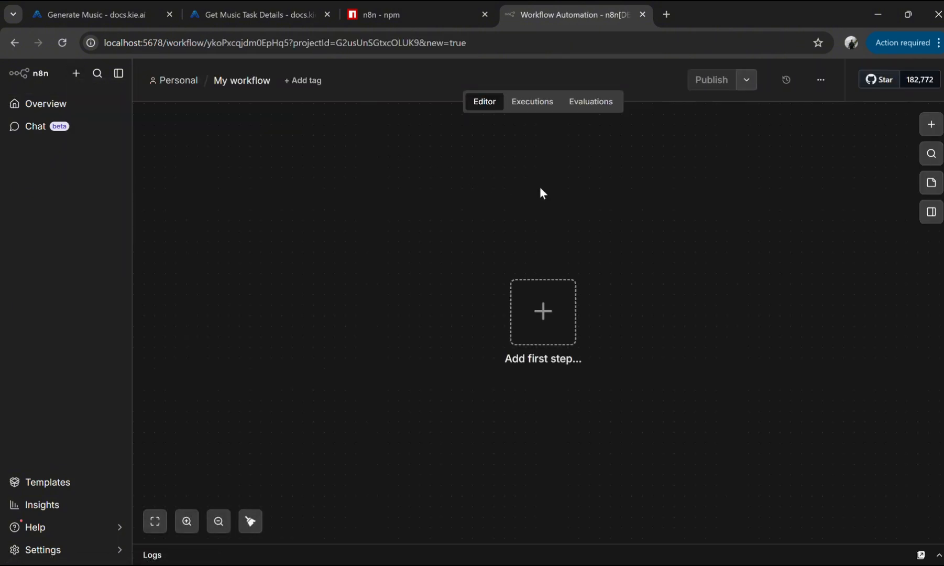
left_click(819, 82)
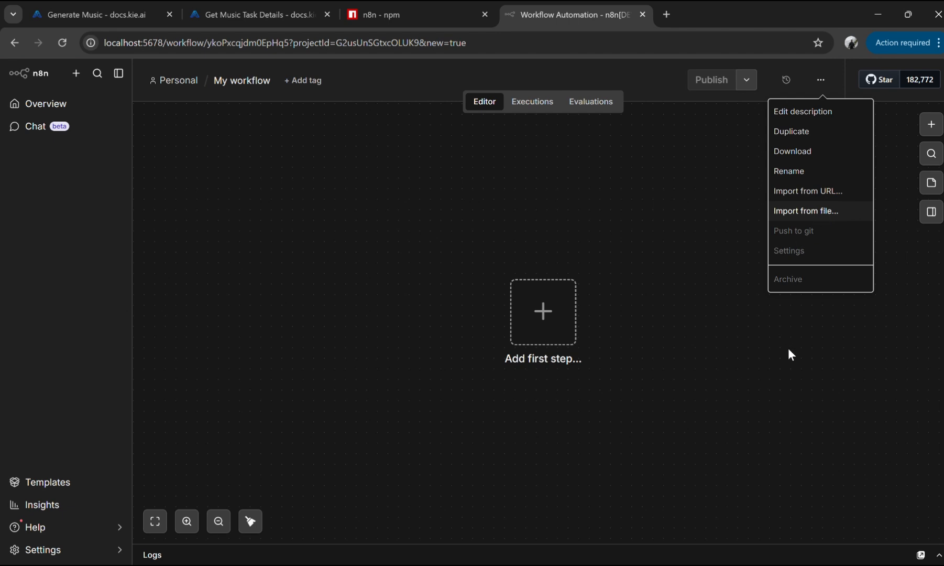
Switch to the SunoStudio project and review the payload in the generate route.ts and the prompt in The Redemtion Road.txt
mouse_move(596, 565)
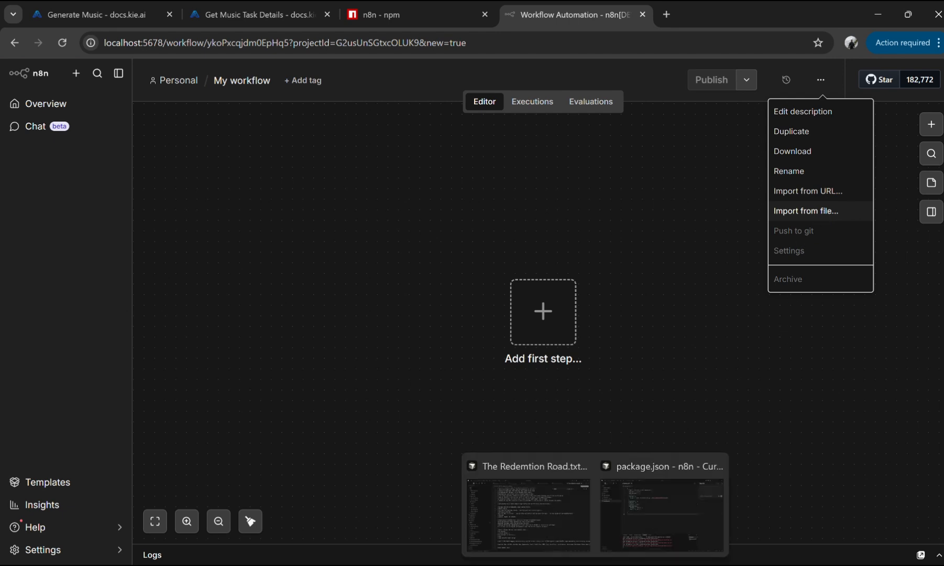
left_click(586, 534)
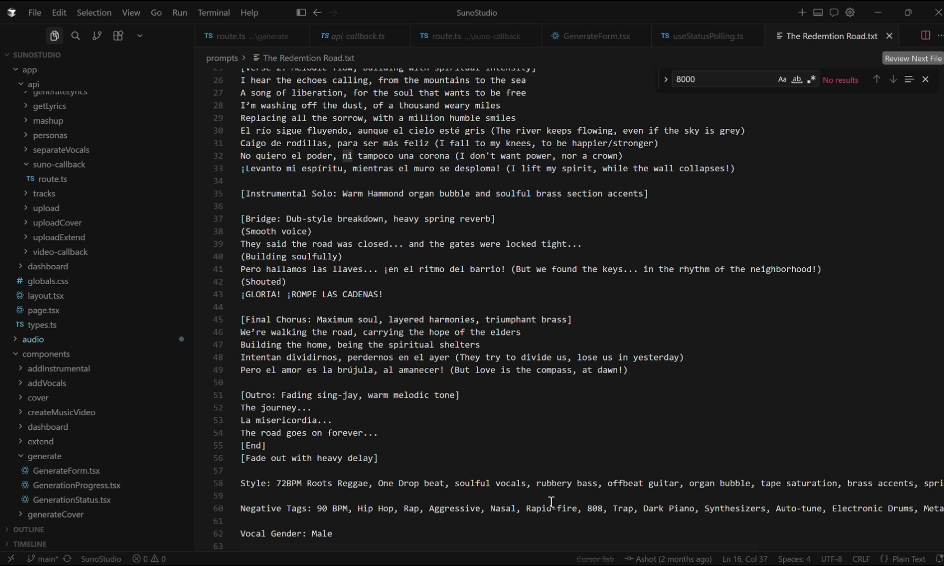
left_click(270, 35)
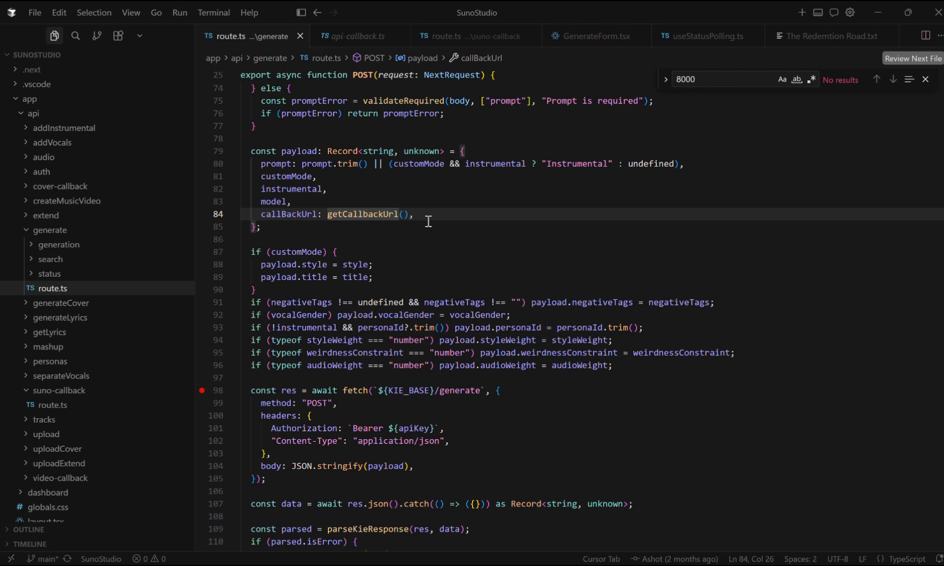
left_click(818, 36)
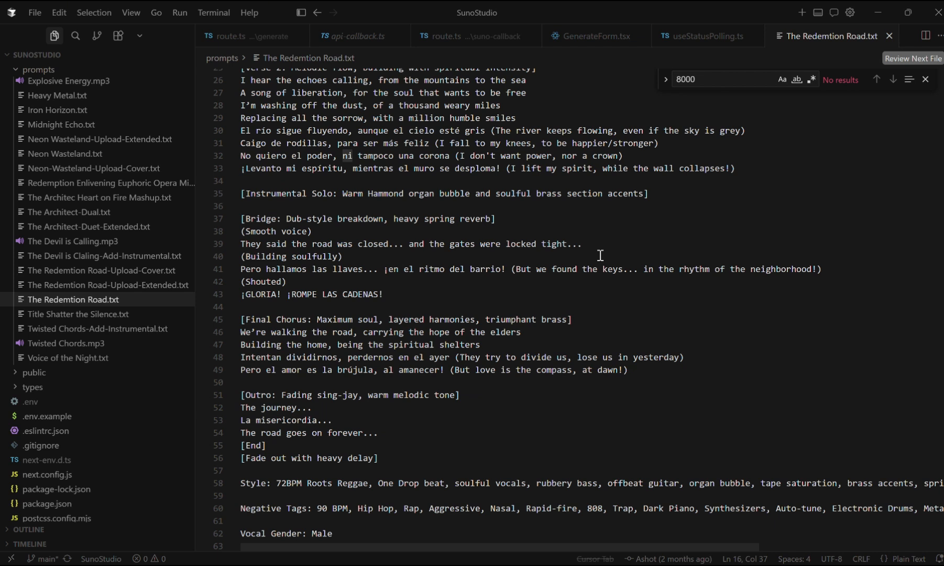
left_click(811, 79)
Switch to the n8n project, open The Redemtion Road.txt from its prompts folder and look into the workflows folder
mouse_move(596, 565)
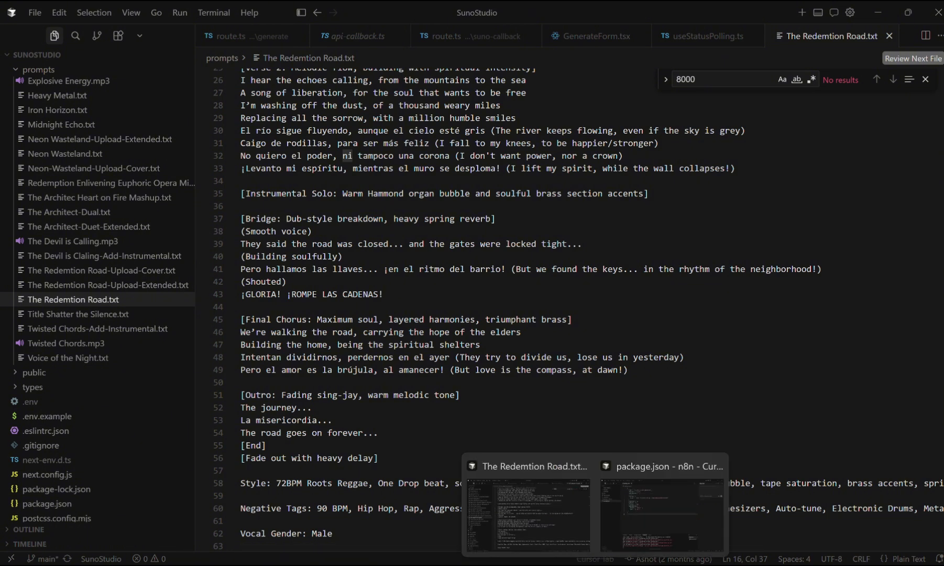
left_click(663, 514)
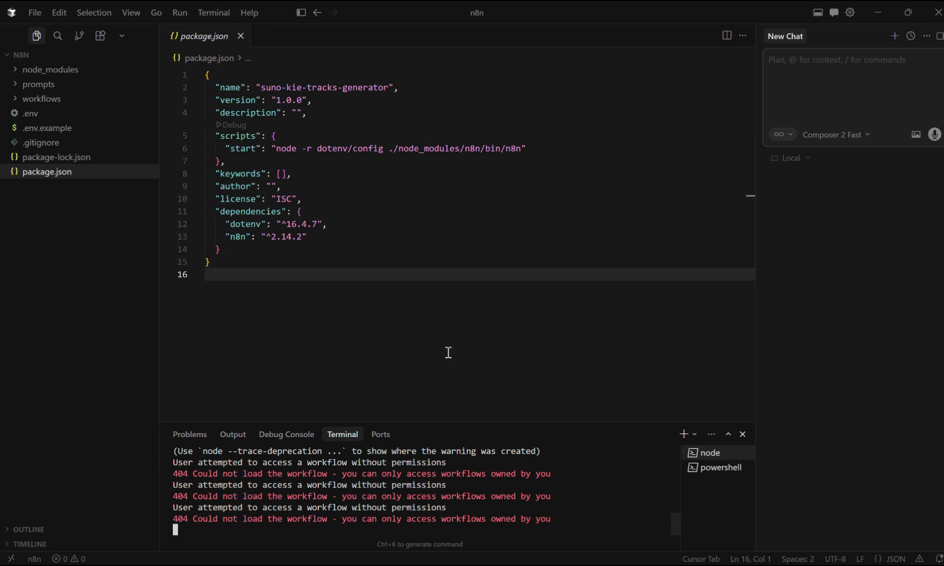
left_click(17, 87)
left_click(67, 99)
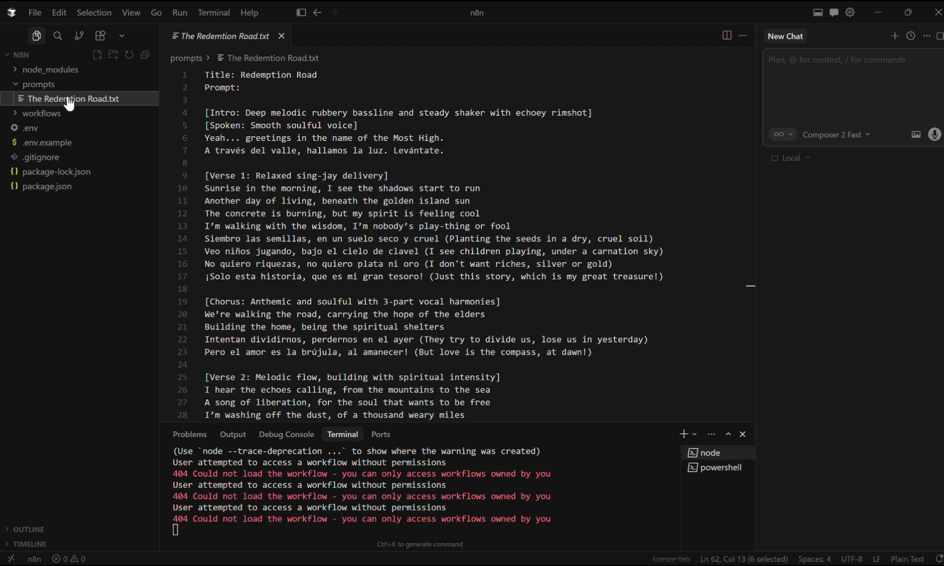
left_click(60, 110)
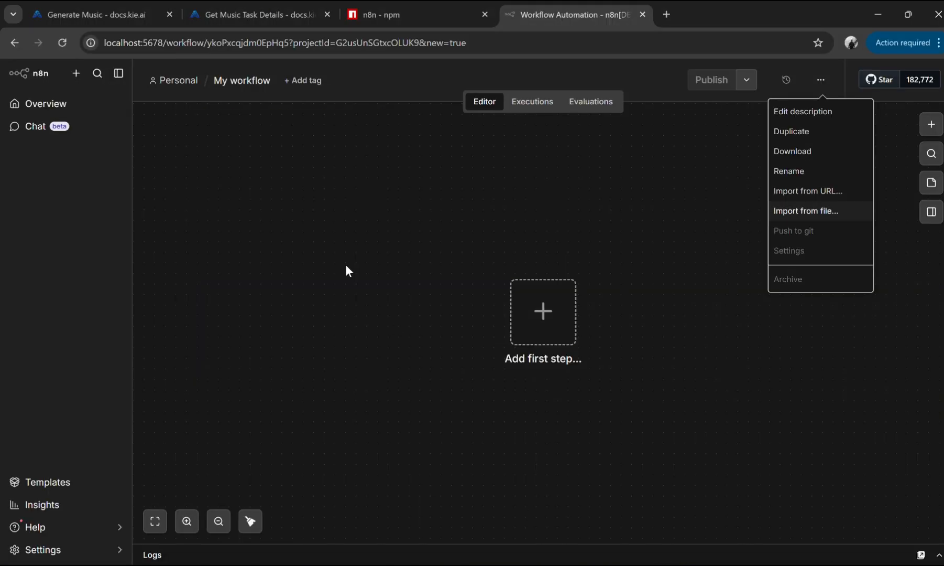
Switch to the browser and view the KIE Generate Music documentation followed by Get Music Task Details
left_click(128, 16)
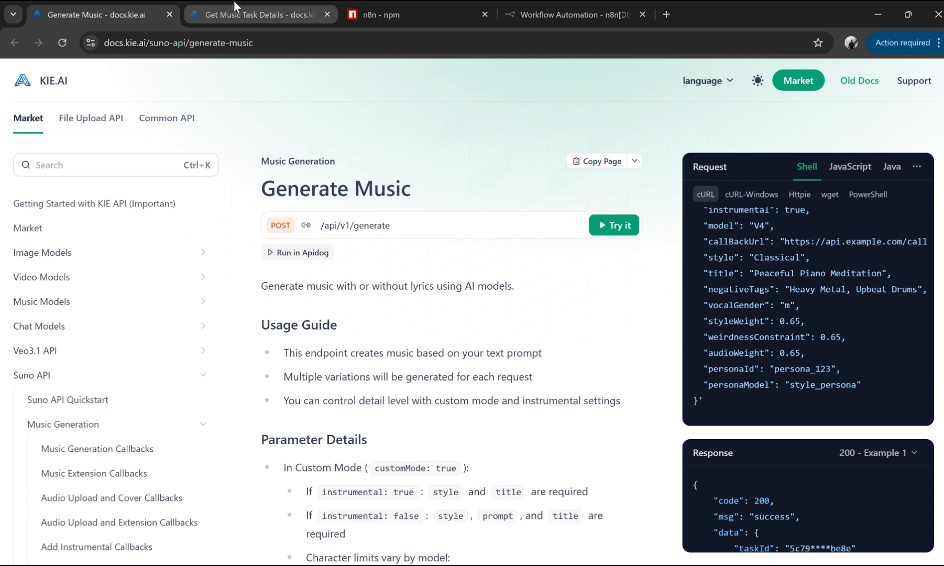
left_click(225, 15)
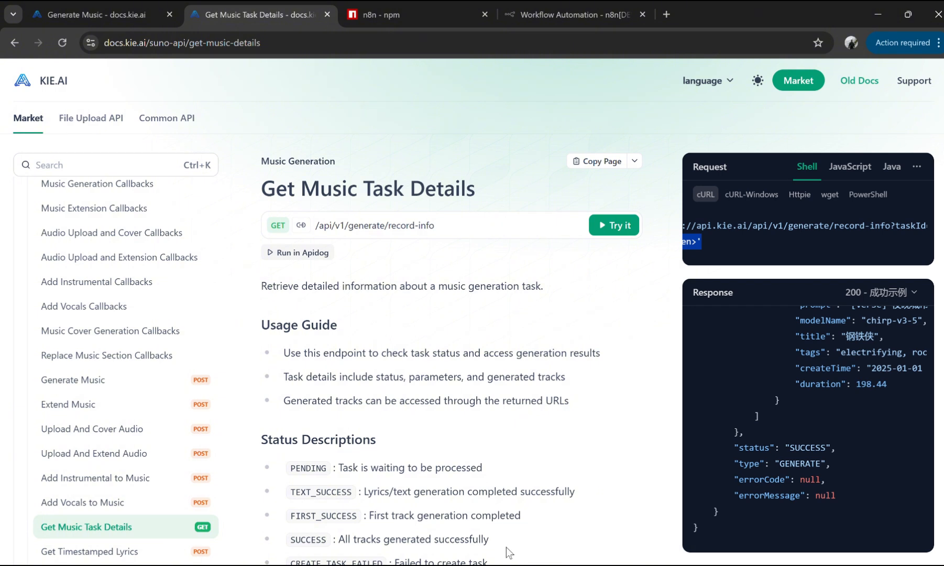
Switch to the SunoStudio project and review the generate route.ts code
mouse_move(510, 553)
left_click(537, 519)
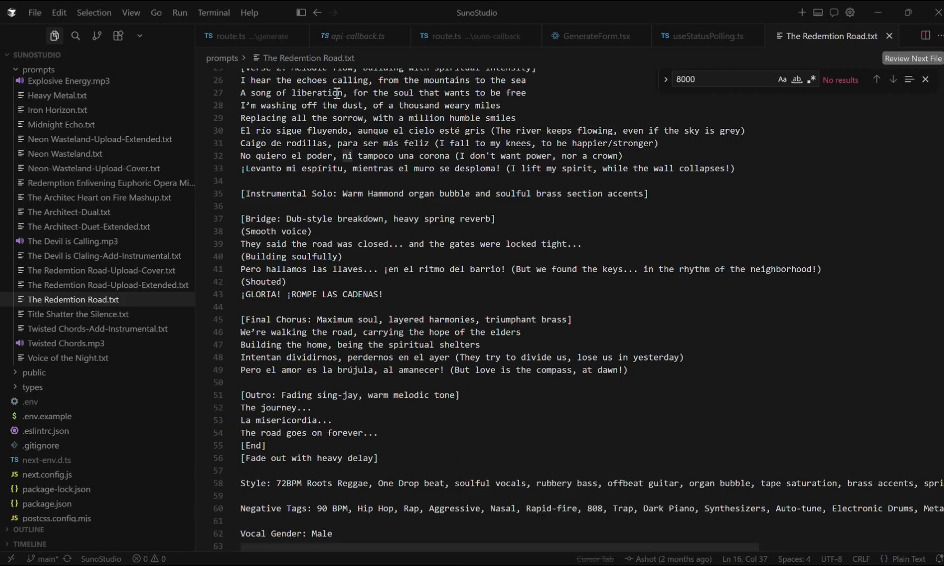
left_click(247, 35)
scroll(372, 246, "up", 12)
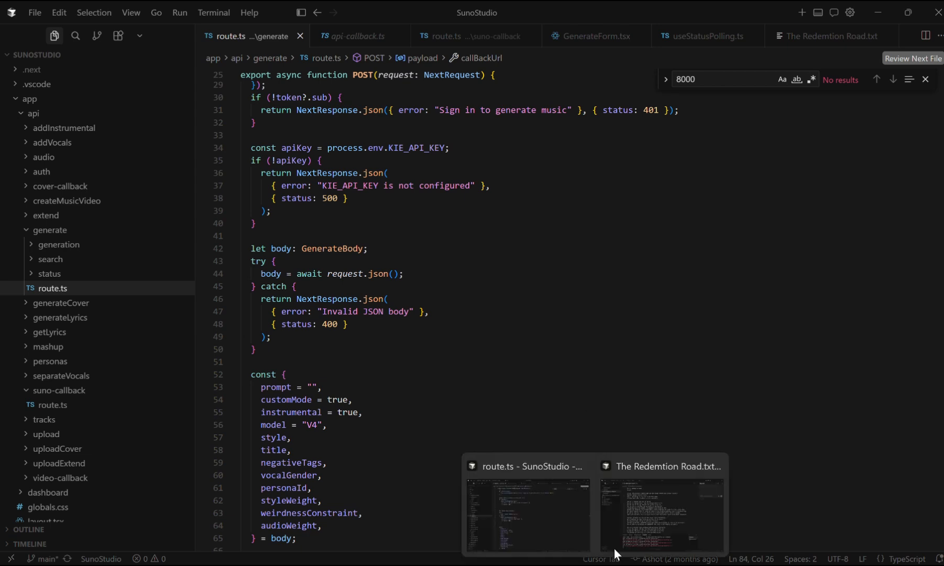
Switch to the n8n project and open the .env.example file
left_click(613, 549)
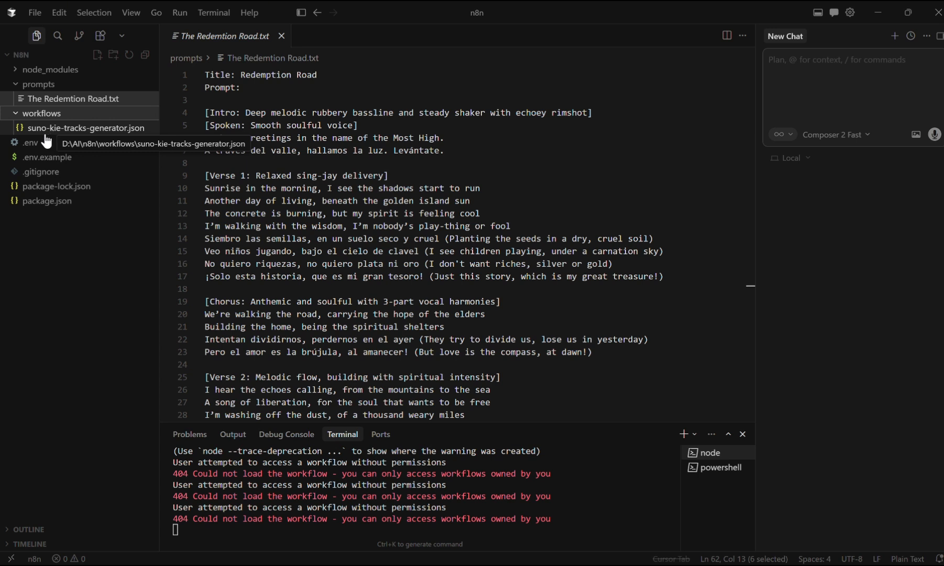
left_click(33, 157)
left_click(351, 181)
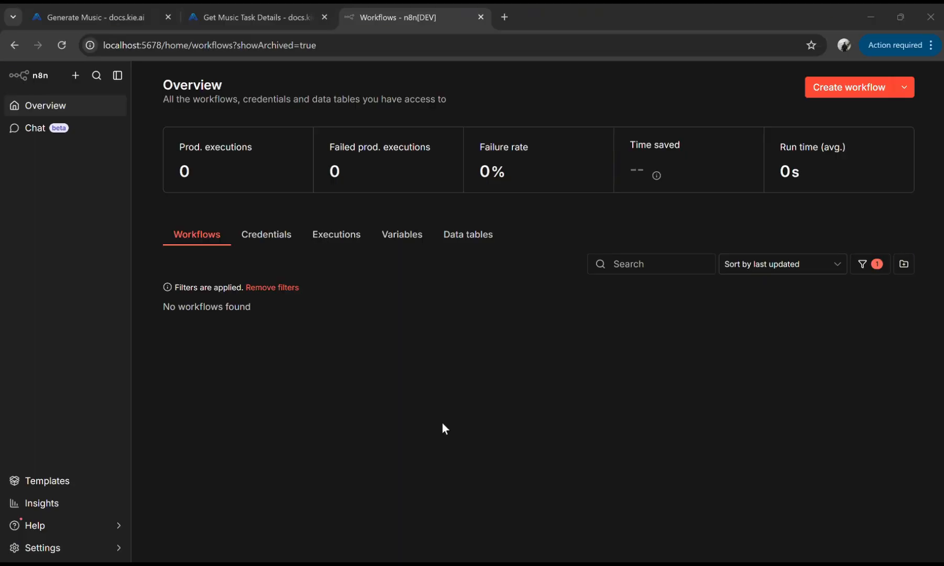
Create a new n8n workflow in the browser and import the KIE music generation workflow into it from its JSON file
left_click(76, 76)
left_click(78, 102)
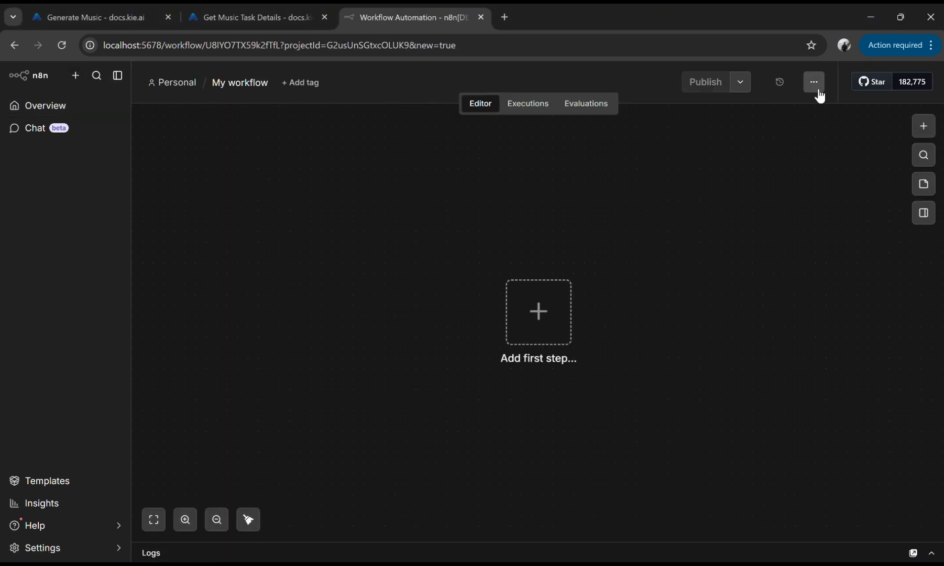
left_click(815, 83)
left_click(811, 213)
left_click(173, 105)
double_click(172, 104)
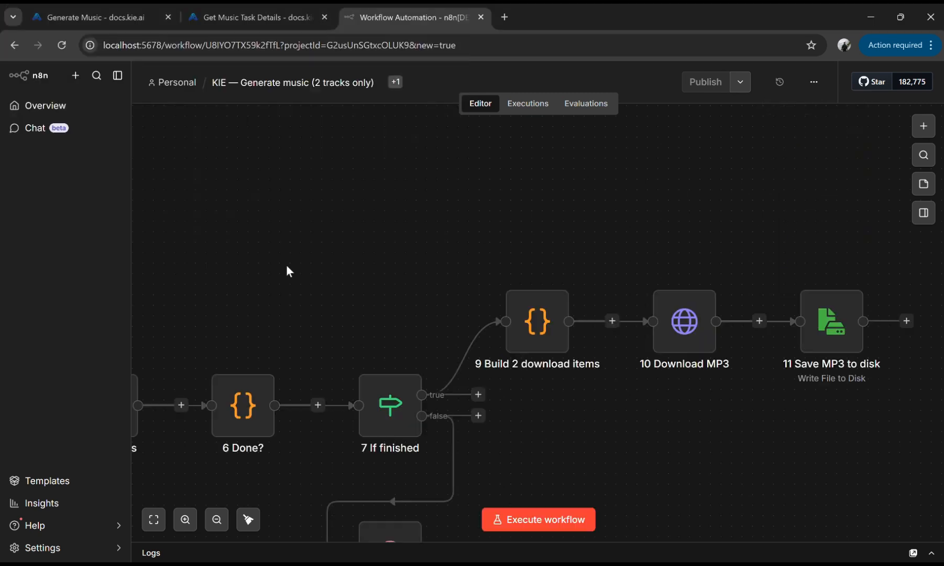
Tidy up the imported workflow's node layout and enlarge the part of the chain beginning at the Start node
left_click(277, 524)
left_click(153, 521)
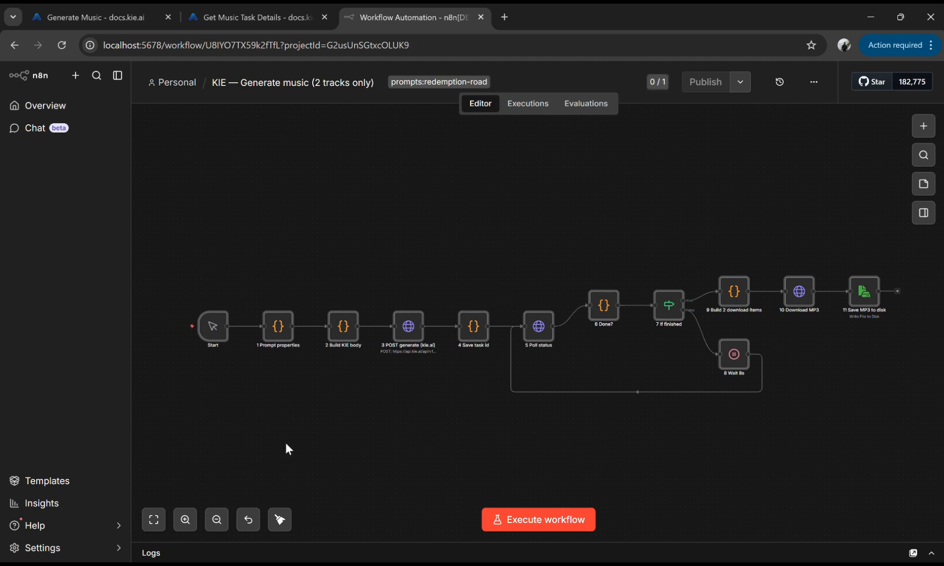
left_click(186, 527)
left_click(186, 526)
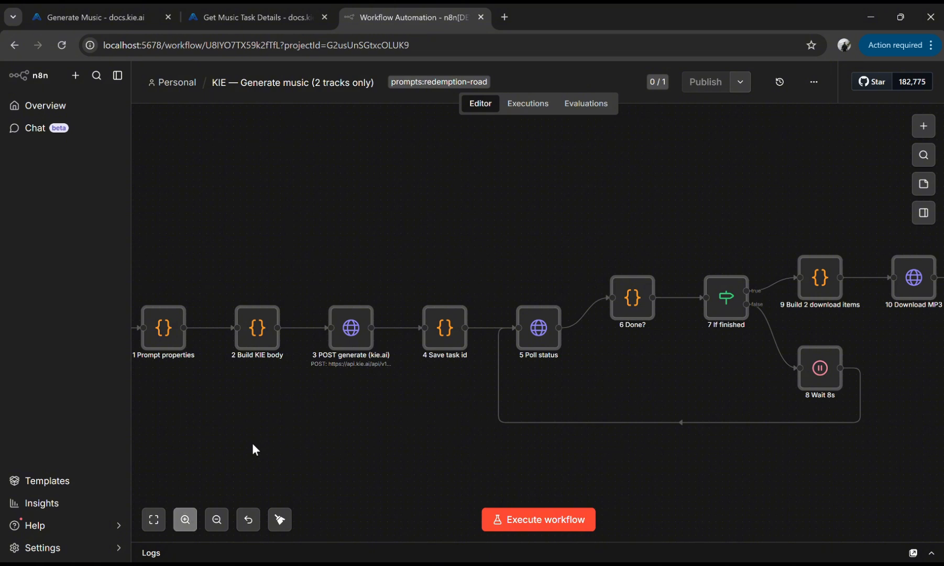
left_click_drag(254, 442, 407, 431)
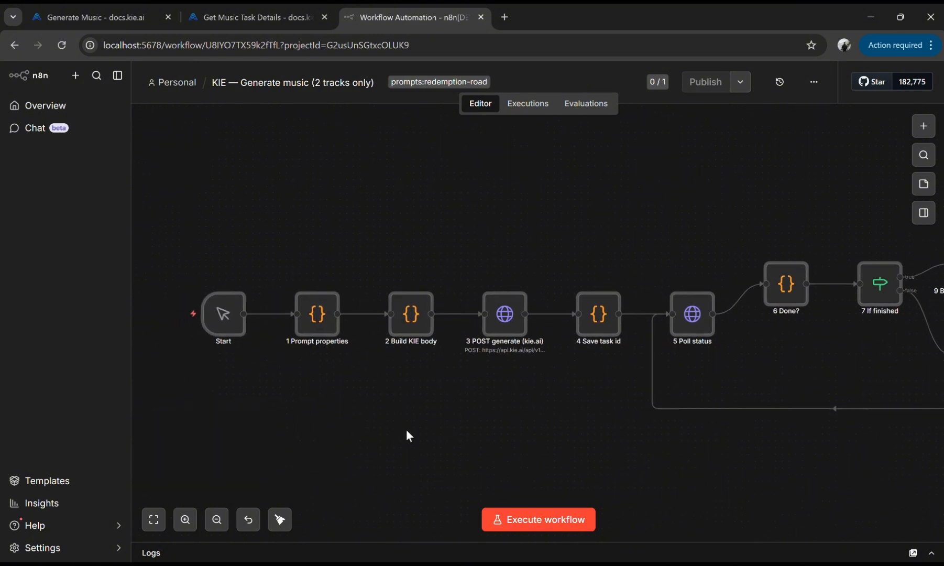
Inspect the Start node, close it, and highlight its matching definition in suno-kie-tracks-generator.json in the n8n project
double_click(224, 318)
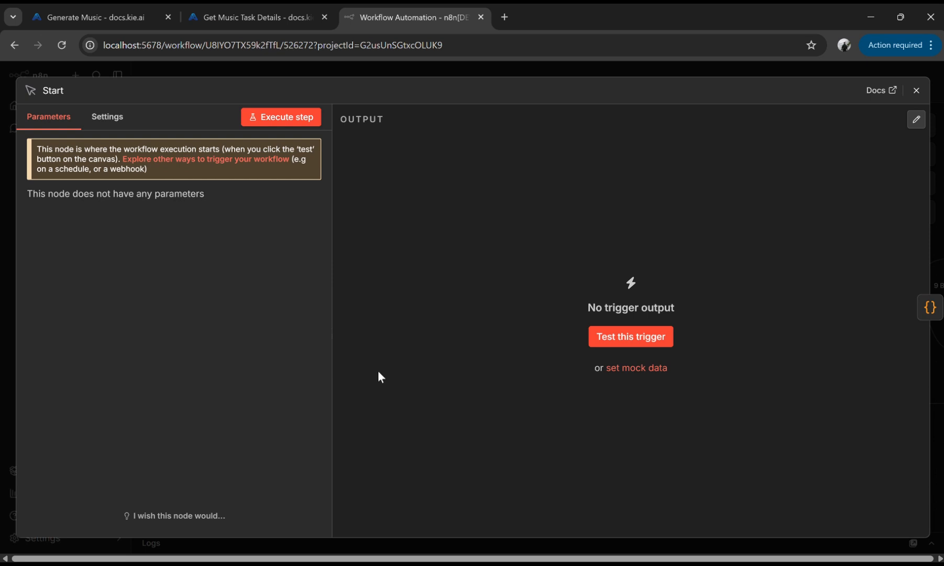
left_click(917, 91)
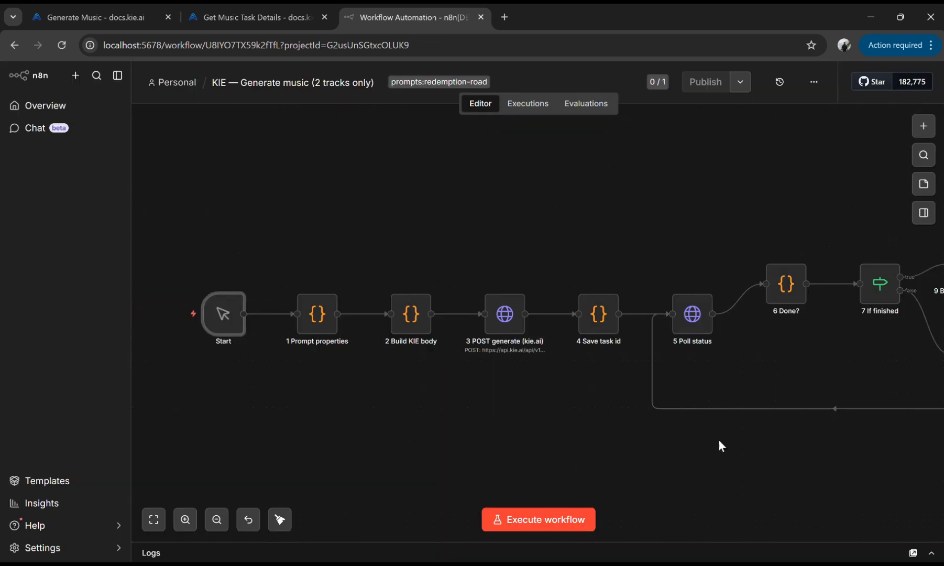
left_click(596, 517)
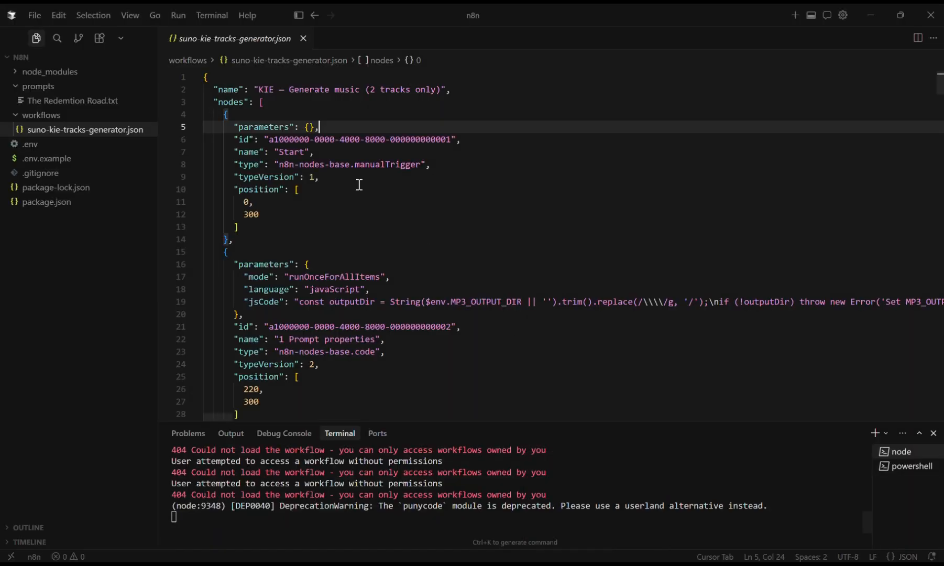
left_click(336, 183)
left_click_drag(216, 115, 255, 247)
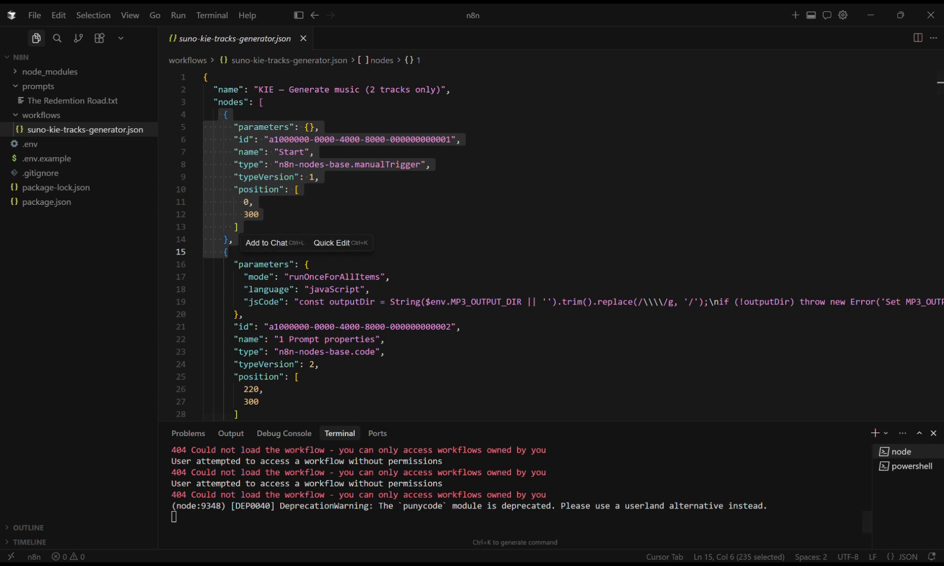
Return to the n8n workflow in the browser, open the 1 Prompt properties node and read through its JavaScript code
mouse_move(618, 541)
mouse_move(561, 560)
left_click(559, 515)
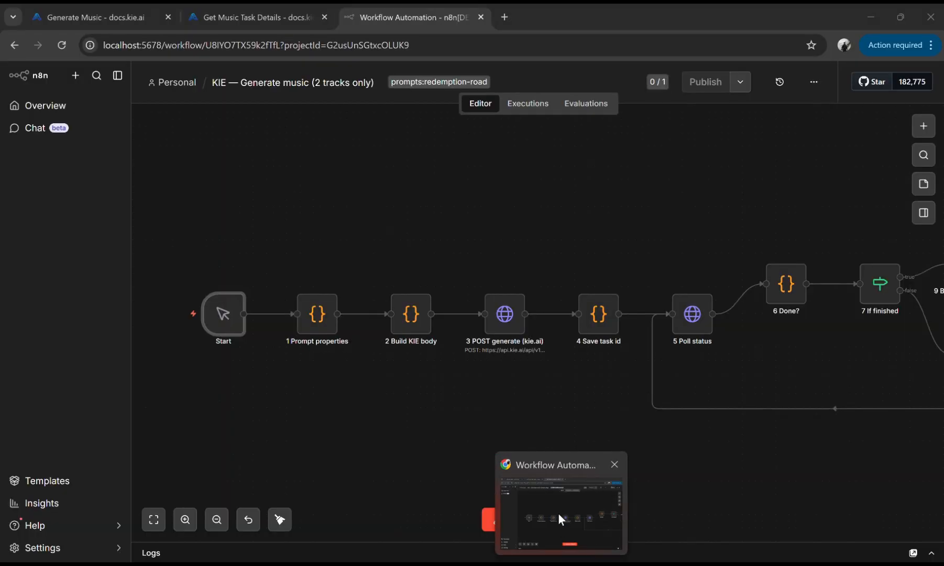
mouse_move(316, 312)
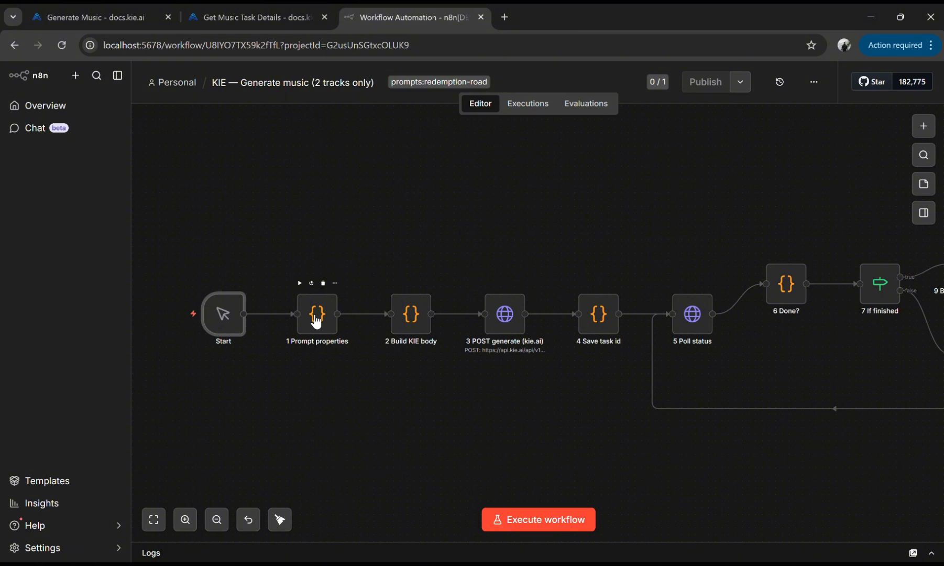
double_click(316, 319)
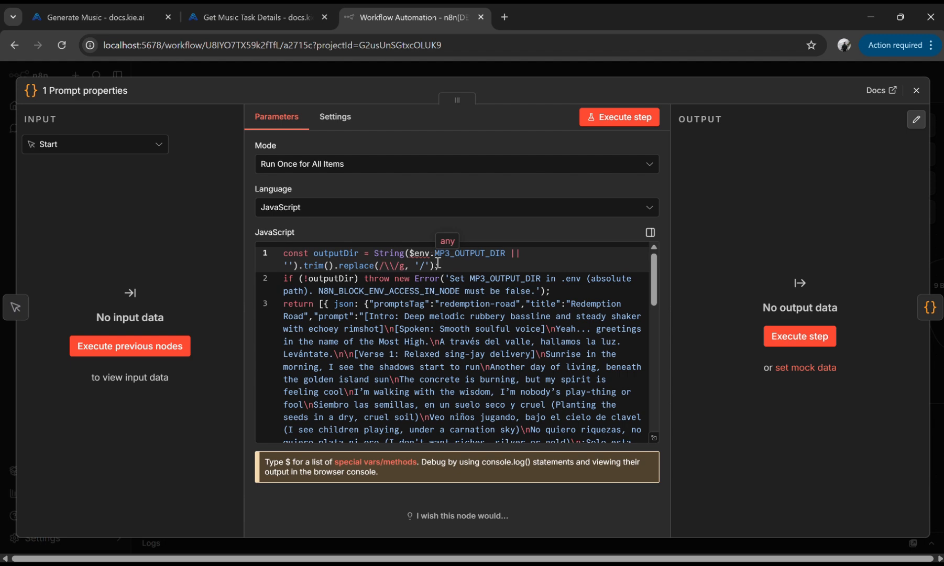
scroll(442, 342, "down", 5)
scroll(442, 342, "up", 4)
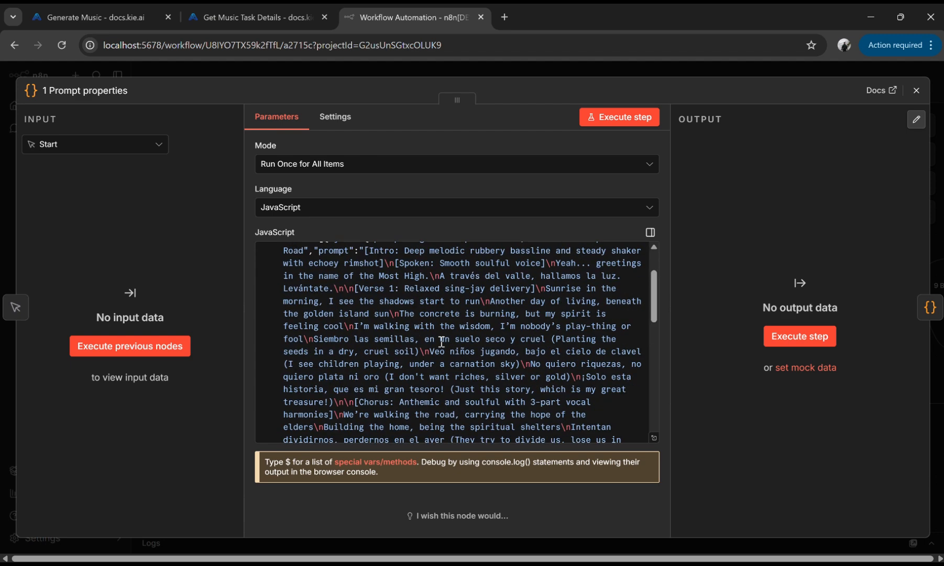
scroll(442, 341, "up", 2)
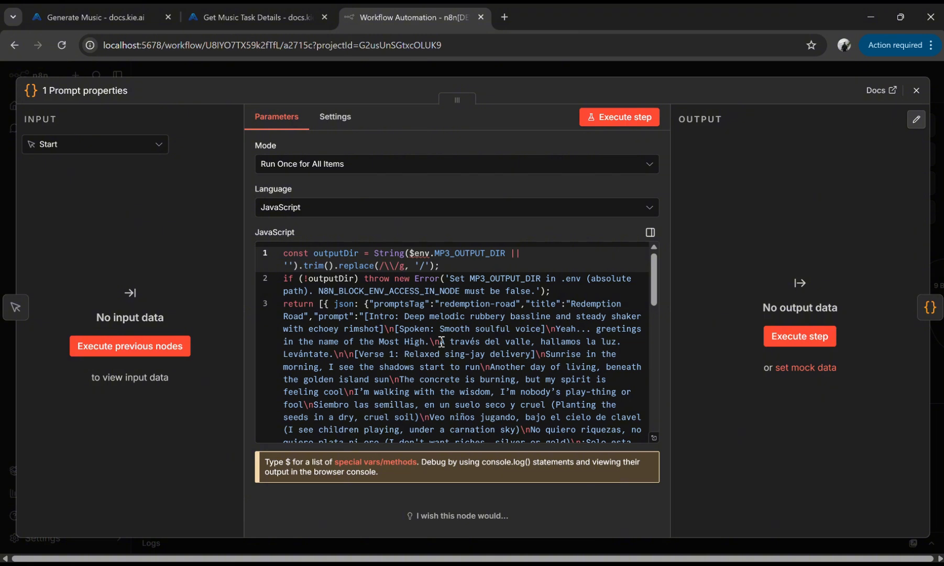
scroll(442, 342, "down", 10)
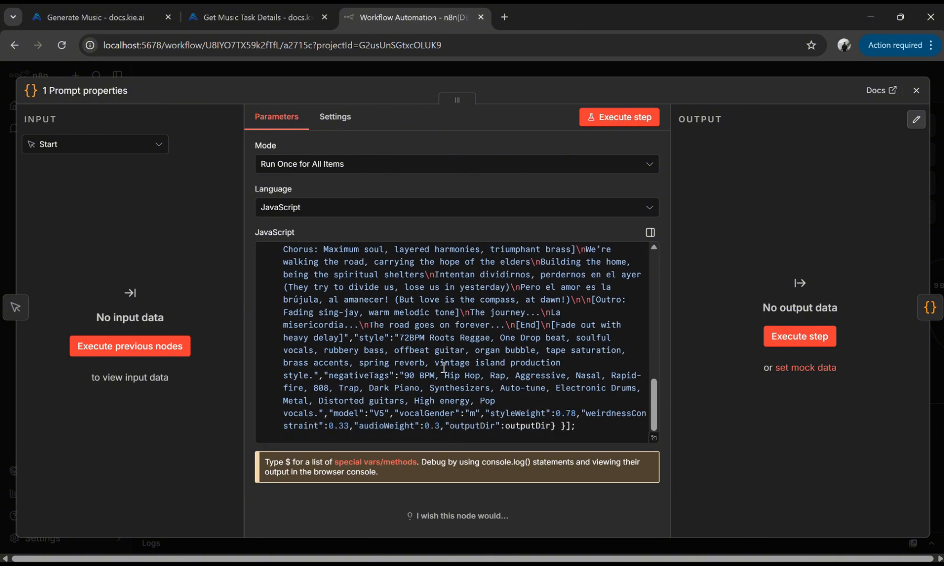
scroll(444, 367, "up", 10)
Review the Generate Music request parameters from model to personaId in the KIE documentation, followed by the Get Music Task Details page
left_click(102, 18)
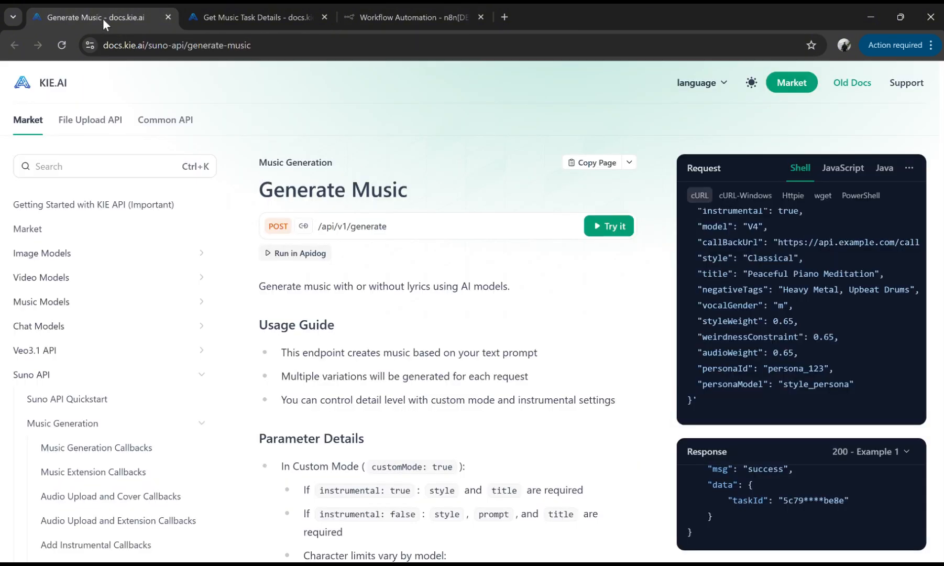
left_click_drag(699, 230, 800, 376)
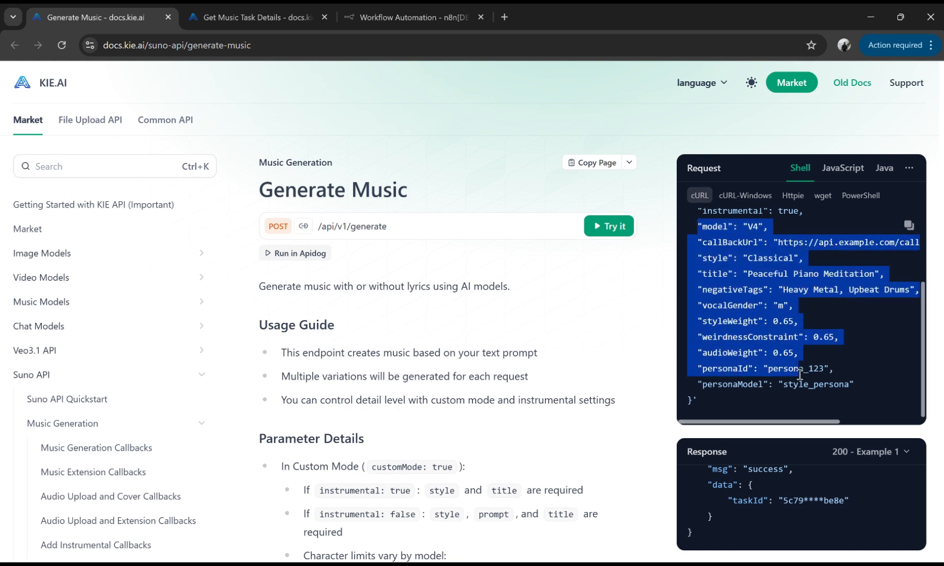
left_click(799, 377)
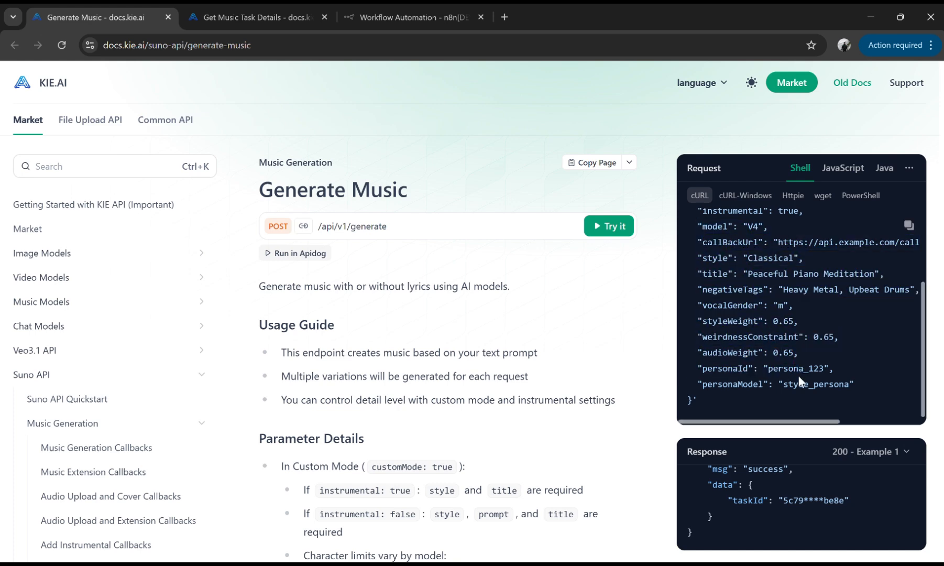
left_click(255, 16)
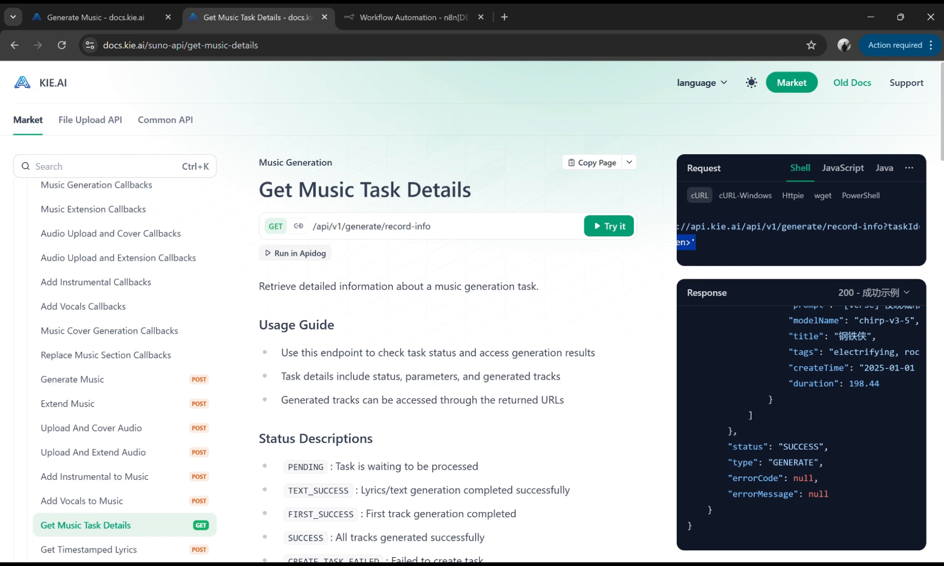
Switch to the n8n project and highlight the whole 1 Prompt properties node block in suno-kie-tracks-generator.json
mouse_move(561, 564)
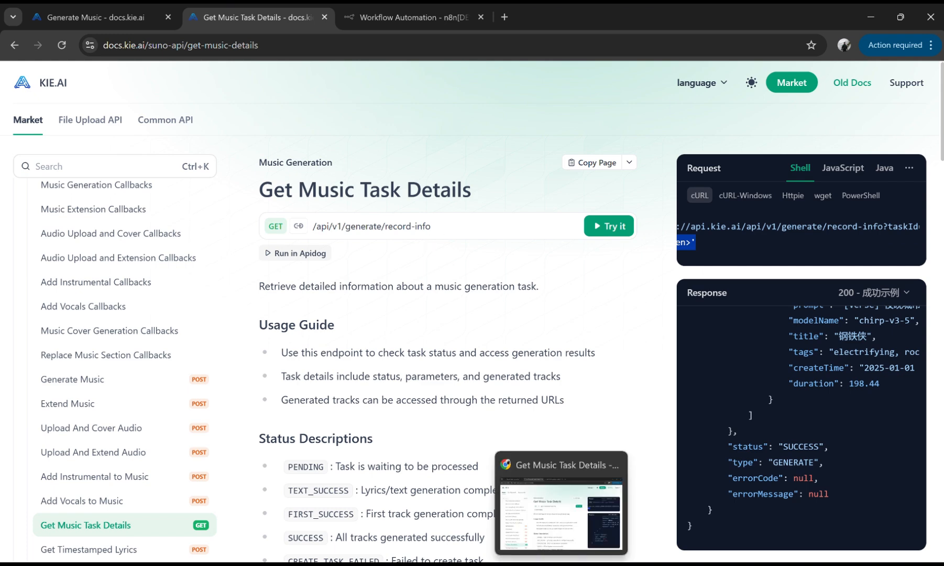
left_click(591, 564)
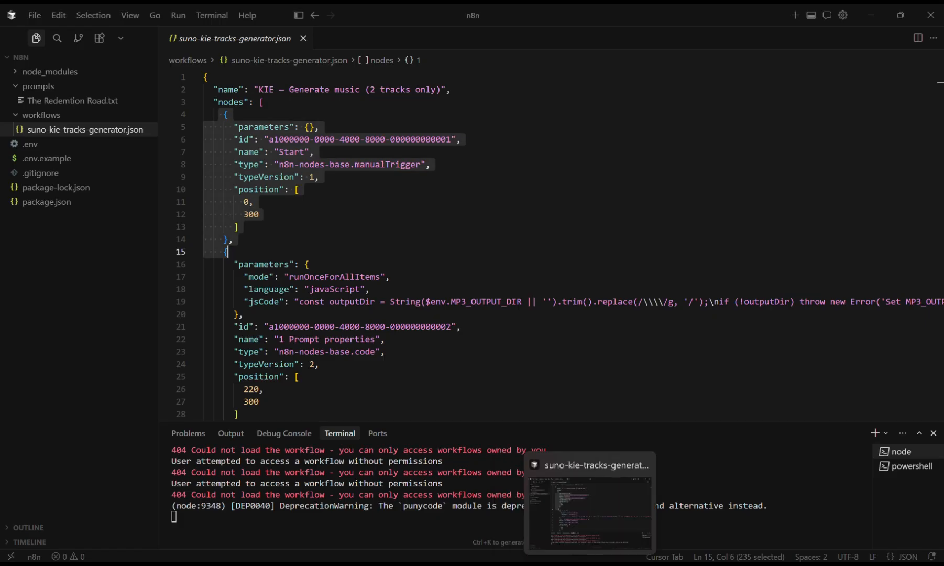
left_click(324, 289)
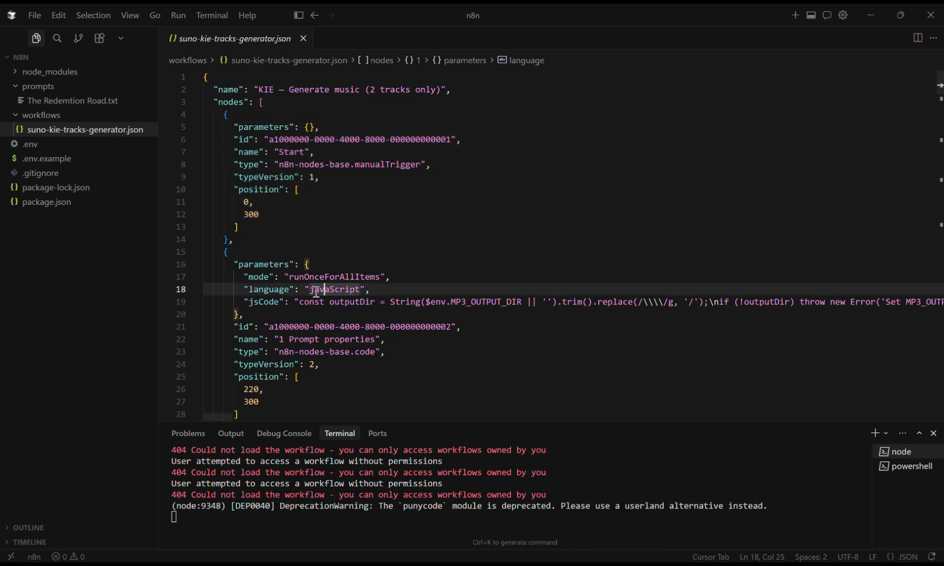
scroll(307, 292, "down", 1)
left_click_drag(284, 307, 371, 307)
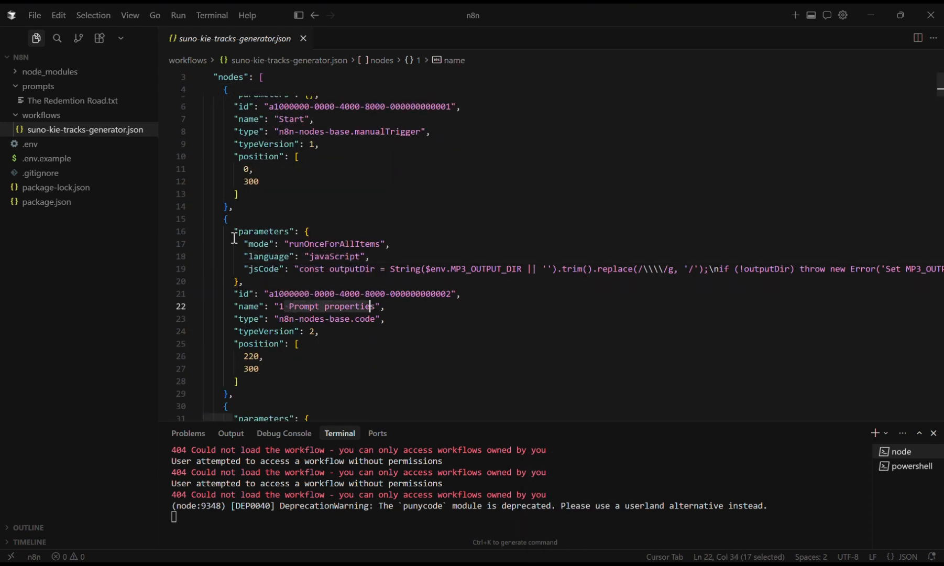
left_click_drag(212, 219, 205, 425)
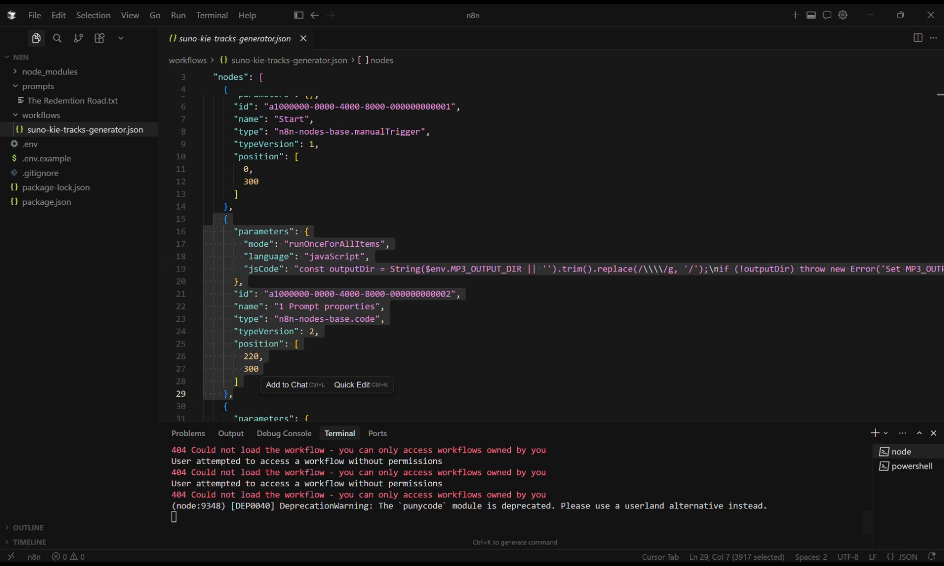
Return to the workflow in the browser, look over the 1 Prompt properties code again and close the node
left_click(561, 564)
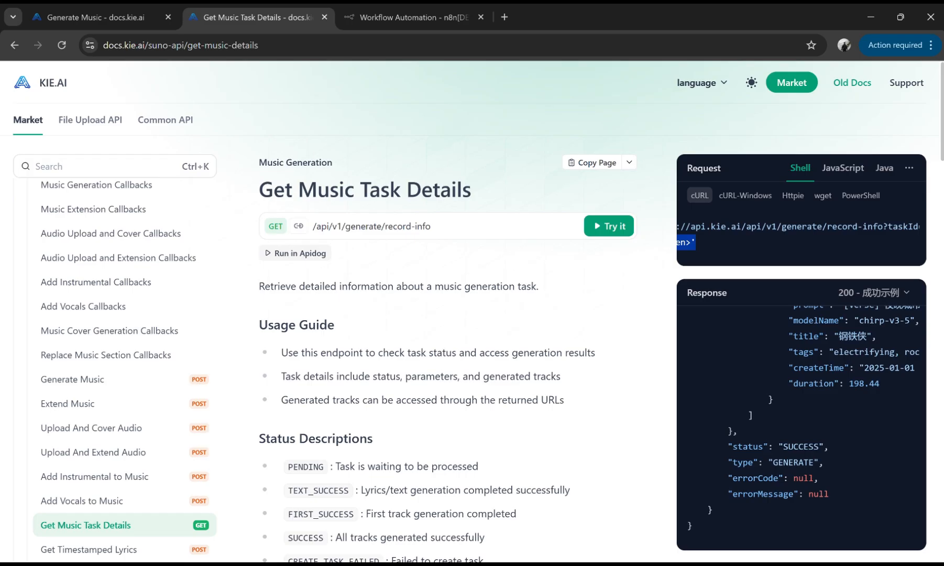
left_click(367, 16)
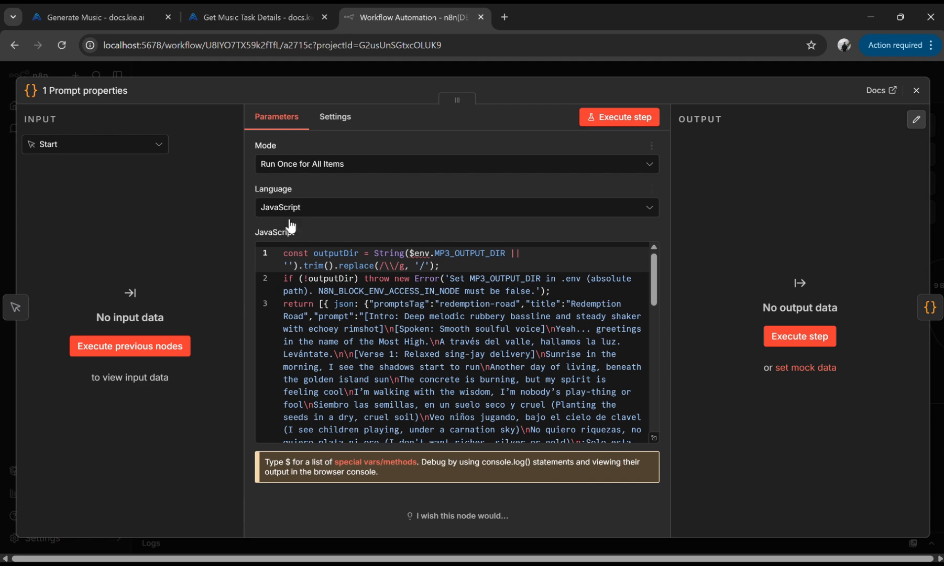
scroll(496, 376, "down", 5)
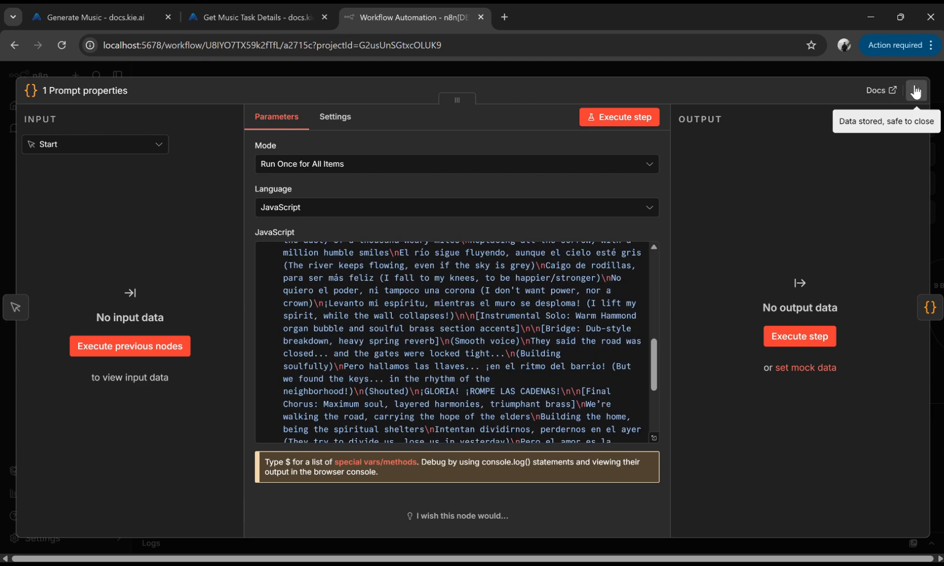
left_click(917, 90)
Open the 2 Build KIE body node and compare its JavaScript with the Generate Music request example in the KIE documentation
mouse_move(413, 319)
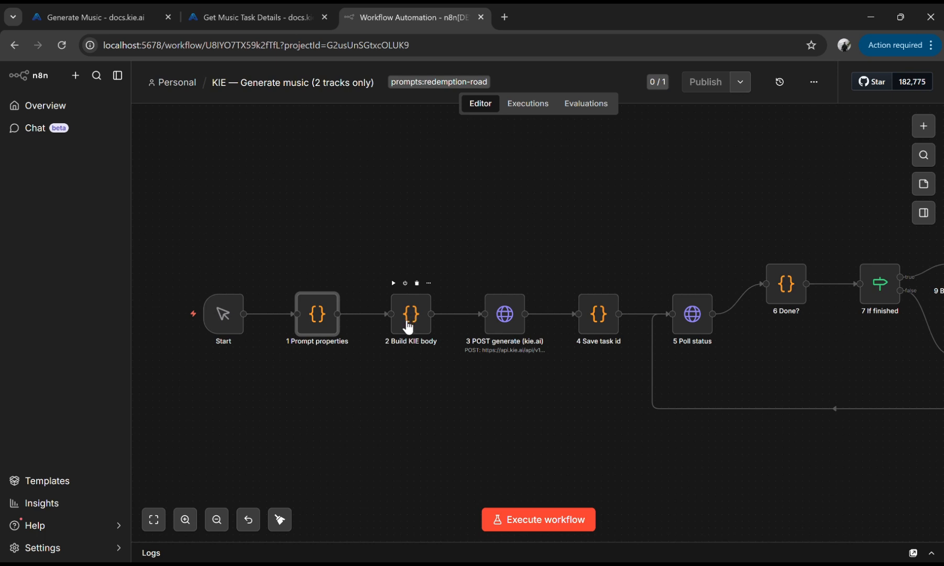
left_click(413, 318)
double_click(413, 318)
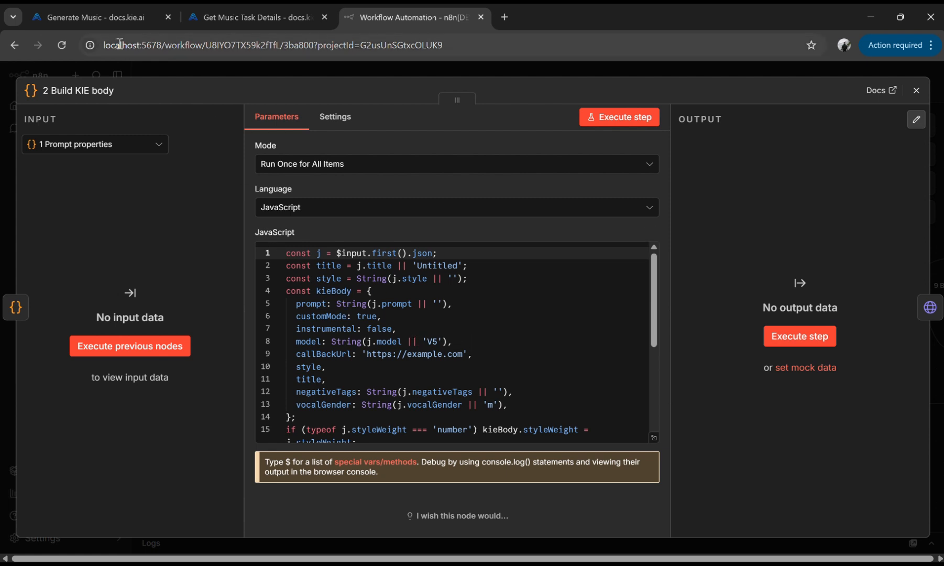
left_click(110, 18)
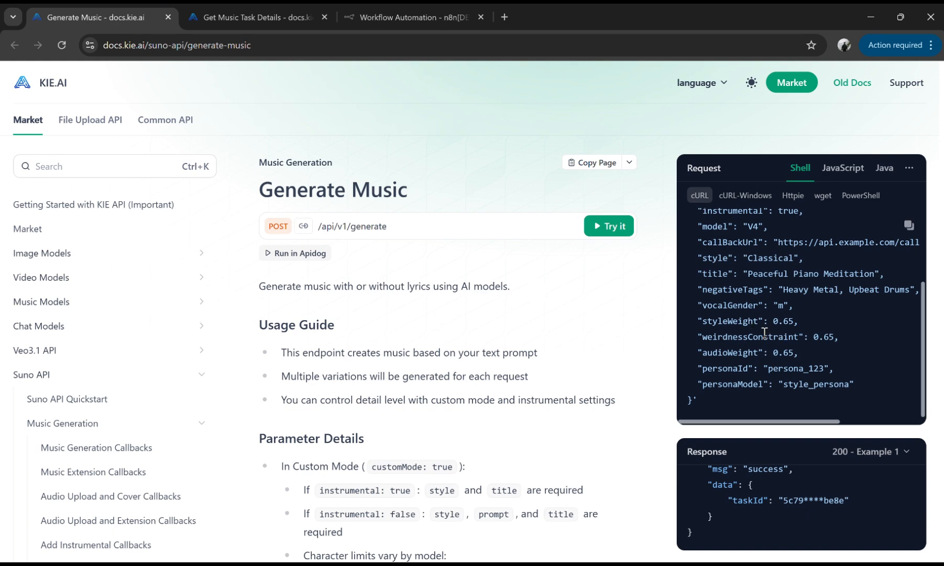
left_click(365, 21)
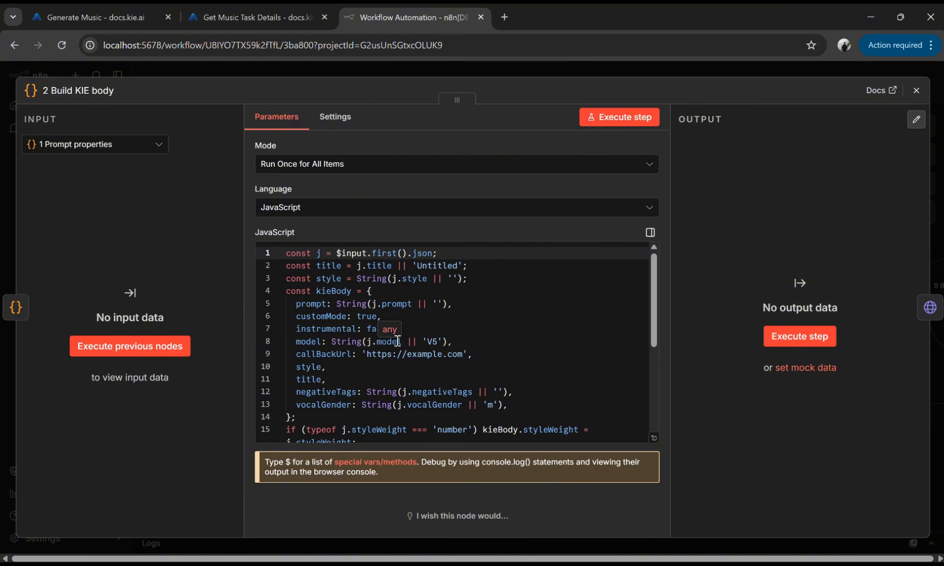
Read through the 2 Build KIE body JavaScript from the kieBody fields to the final return statement, and close the node
scroll(345, 312, "down", 2)
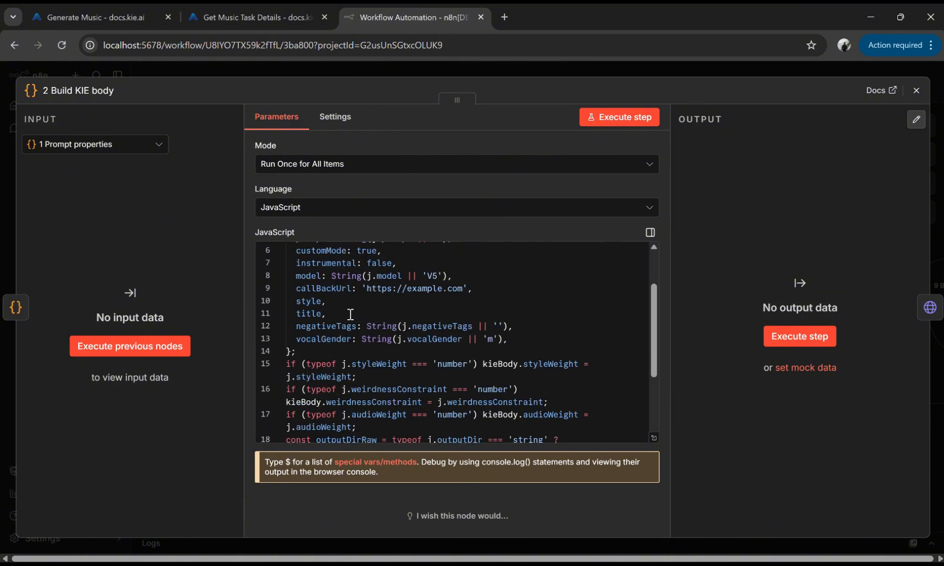
scroll(346, 315, "up", 2)
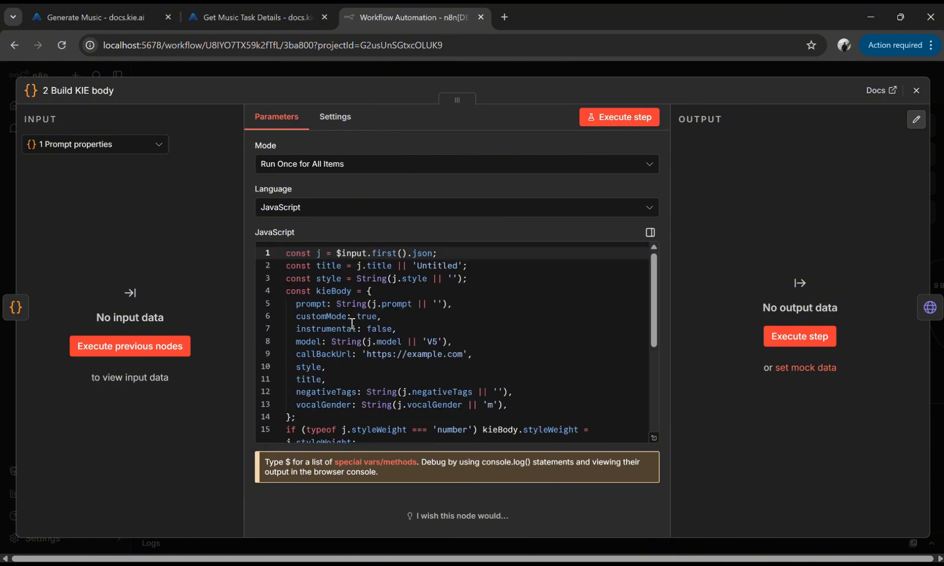
scroll(347, 322, "down", 2)
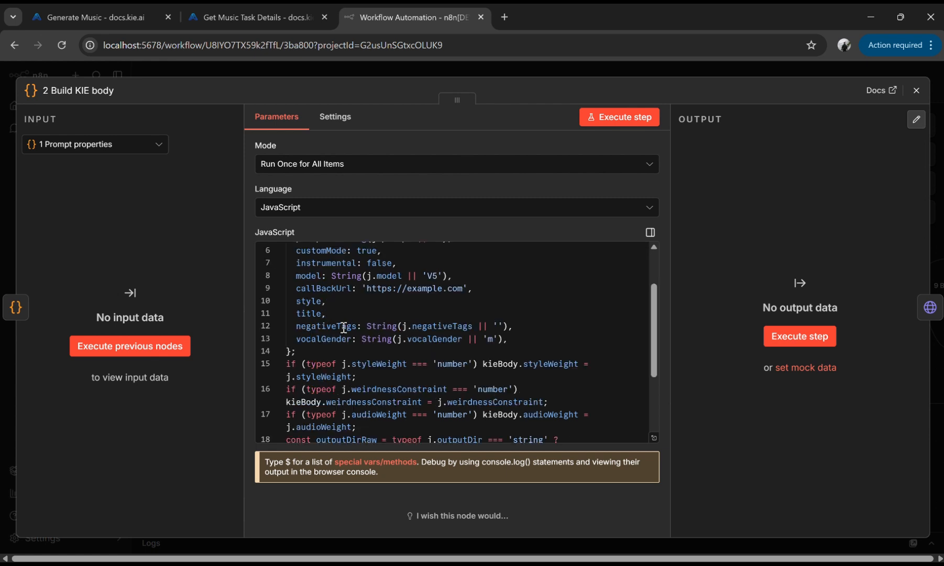
scroll(342, 315, "up", 2)
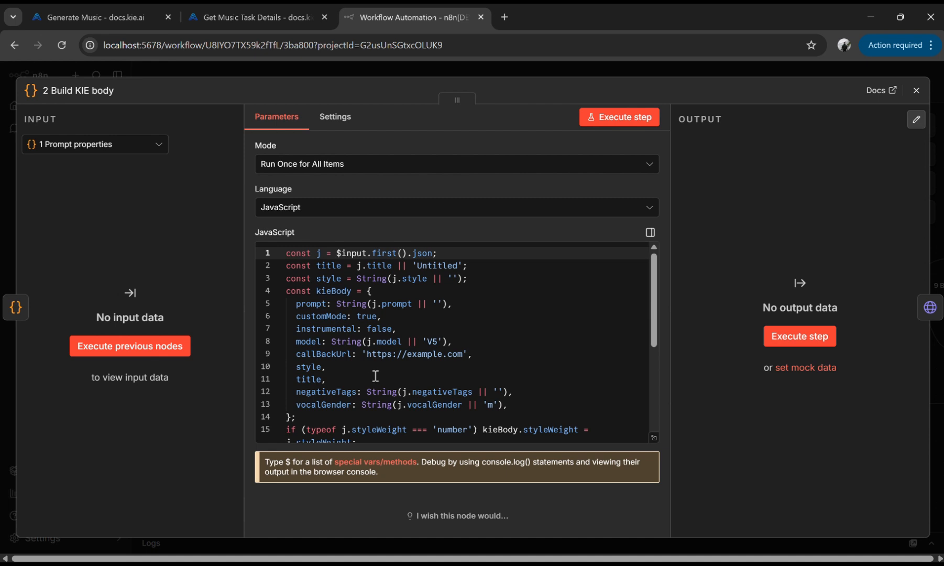
scroll(376, 375, "down", 2)
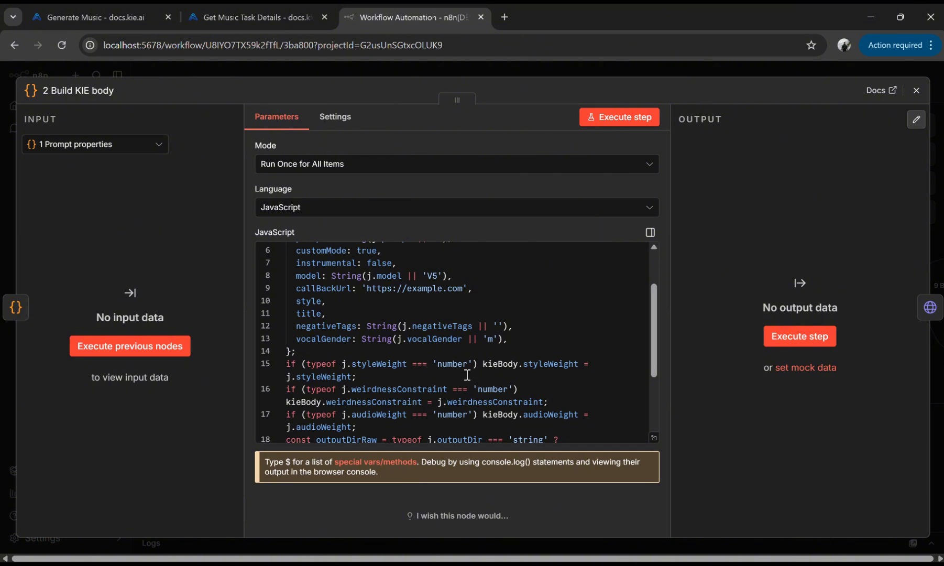
scroll(466, 374, "down", 1)
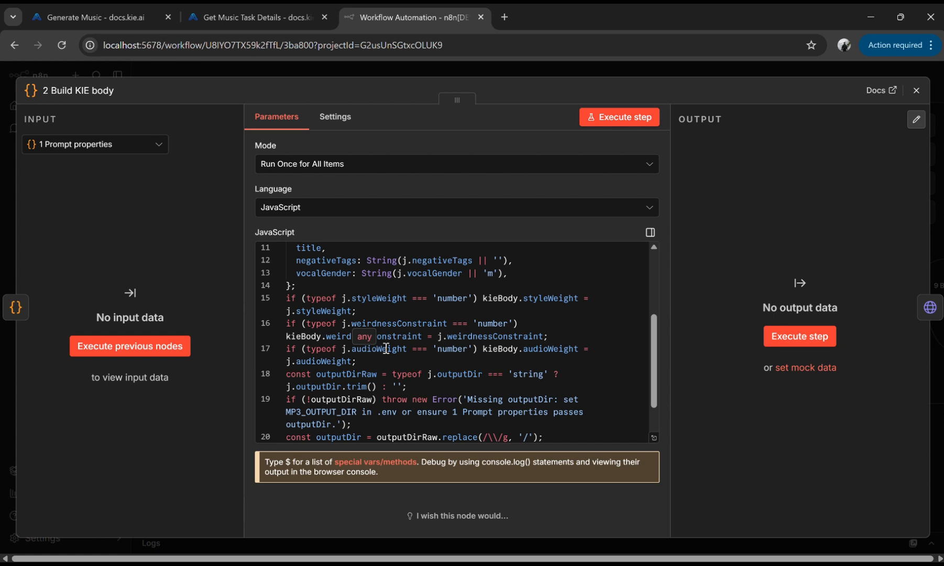
scroll(452, 381, "down", 1)
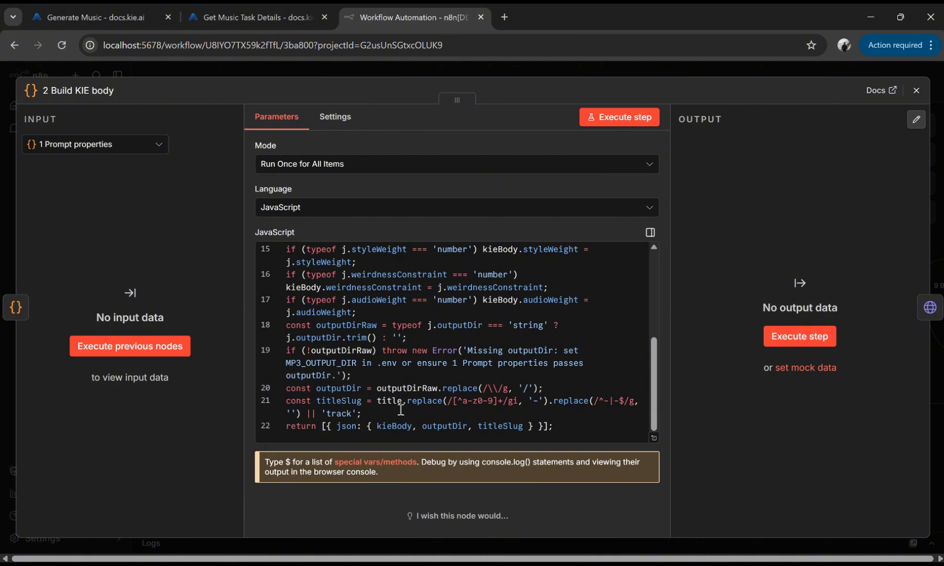
scroll(401, 410, "up", 4)
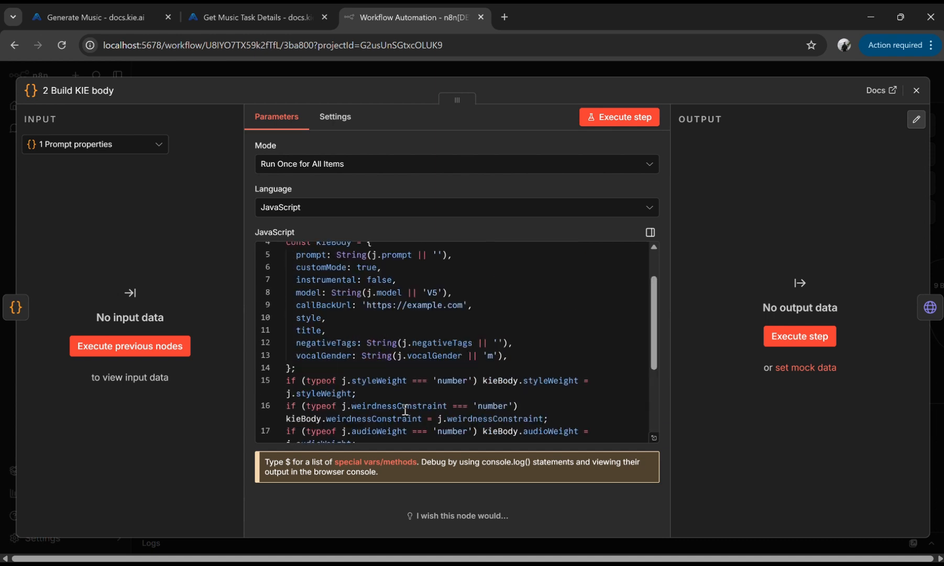
left_click(916, 91)
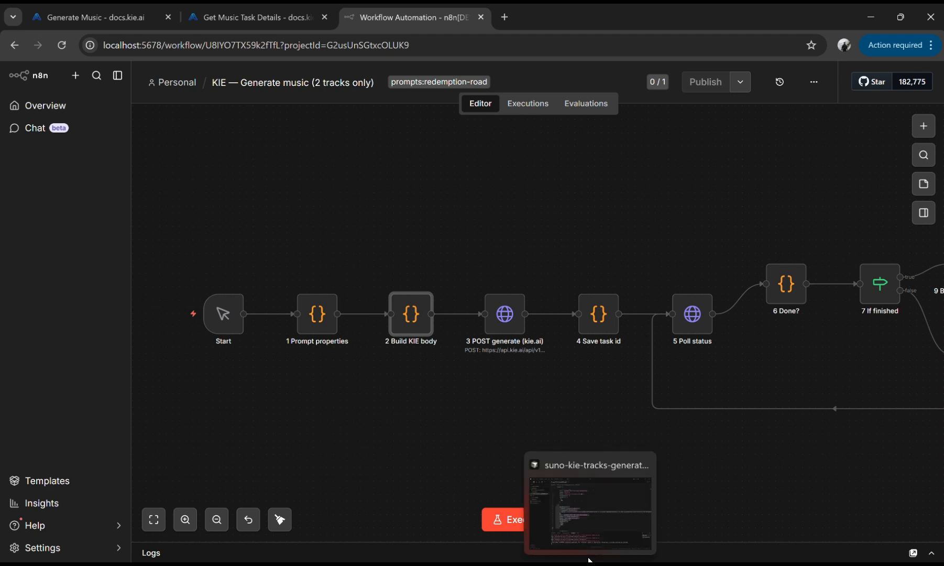
Switch to the n8n project in the code editor and highlight the 2 Build KIE body node block in suno-kie-tracks-generator.json
left_click(584, 511)
scroll(367, 262, "down", 5)
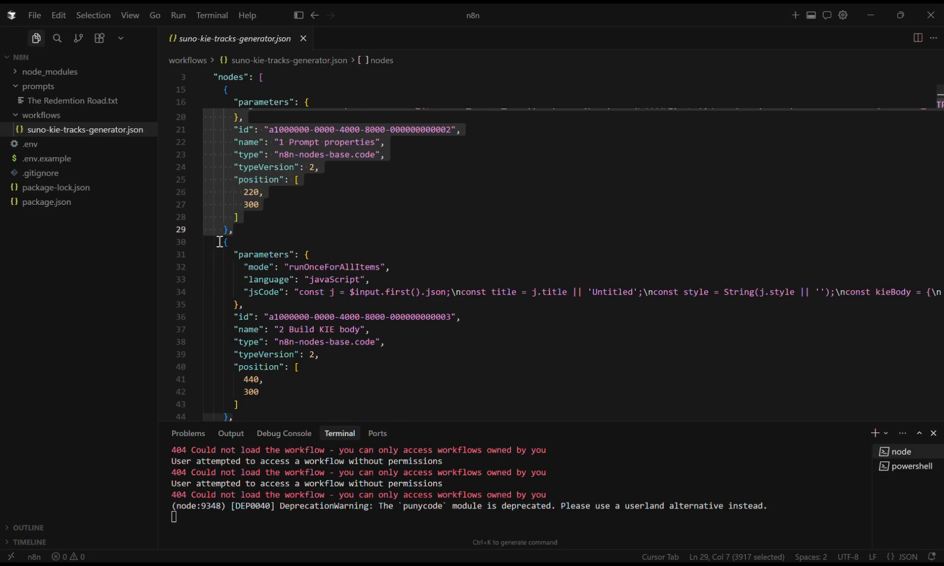
left_click_drag(220, 242, 259, 391)
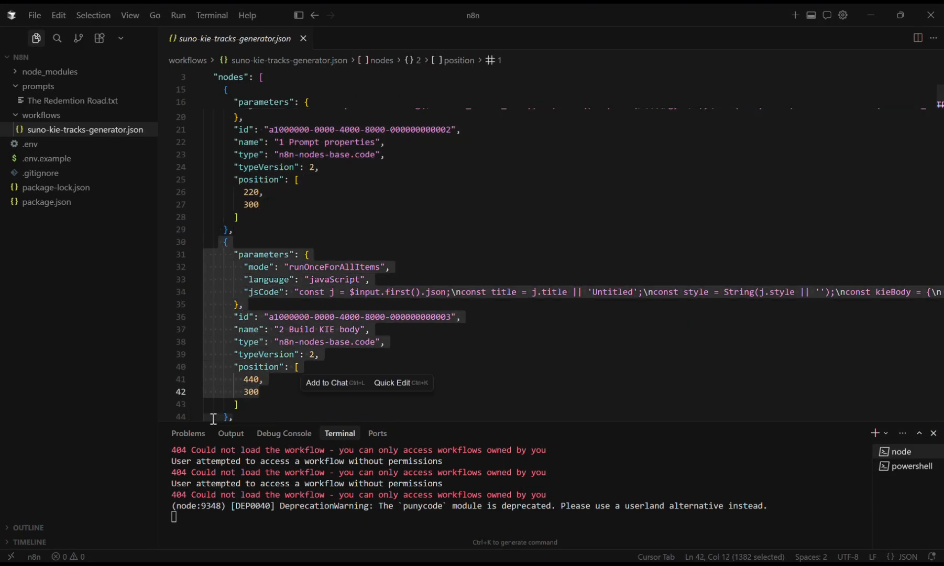
left_click_drag(212, 415, 189, 434)
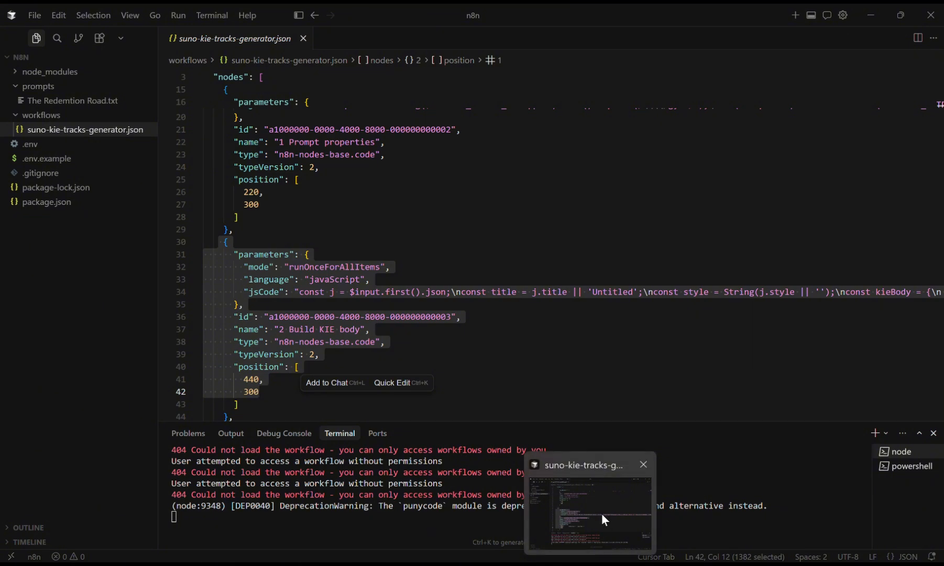
Return to the browser workflow, open the 3 POST generate (kie.ai) node, expand its Authorization and Content-Type headers and review the JSON body settings
left_click(559, 564)
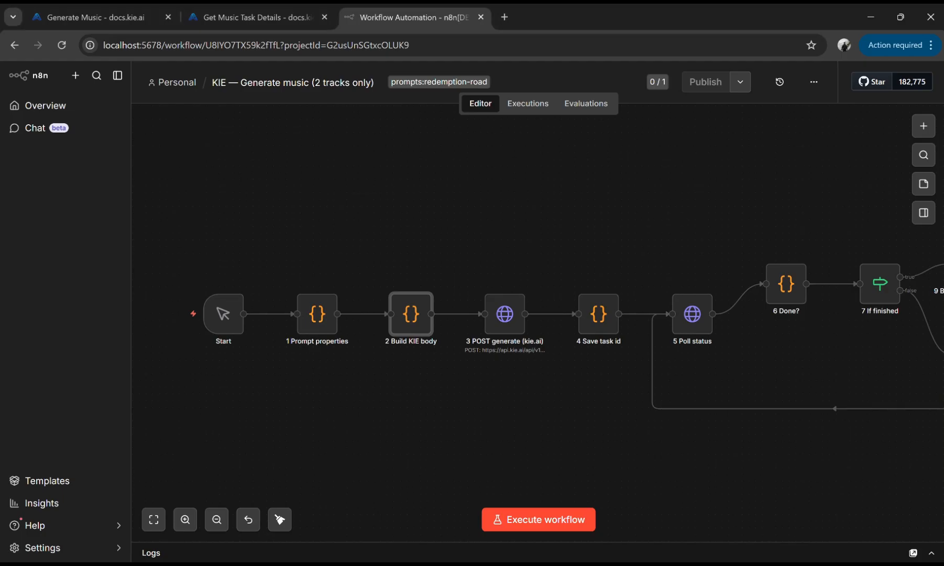
double_click(508, 318)
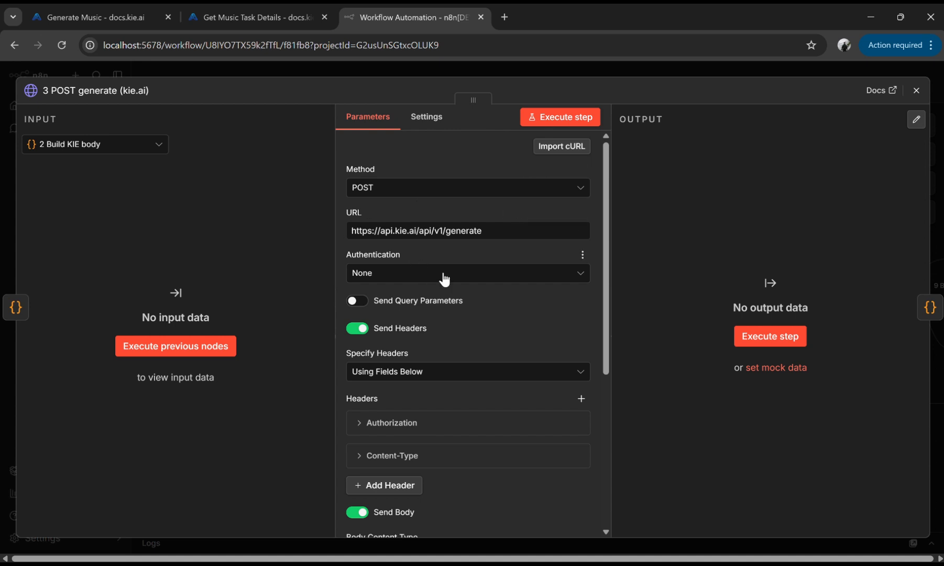
scroll(443, 274, "down", 3)
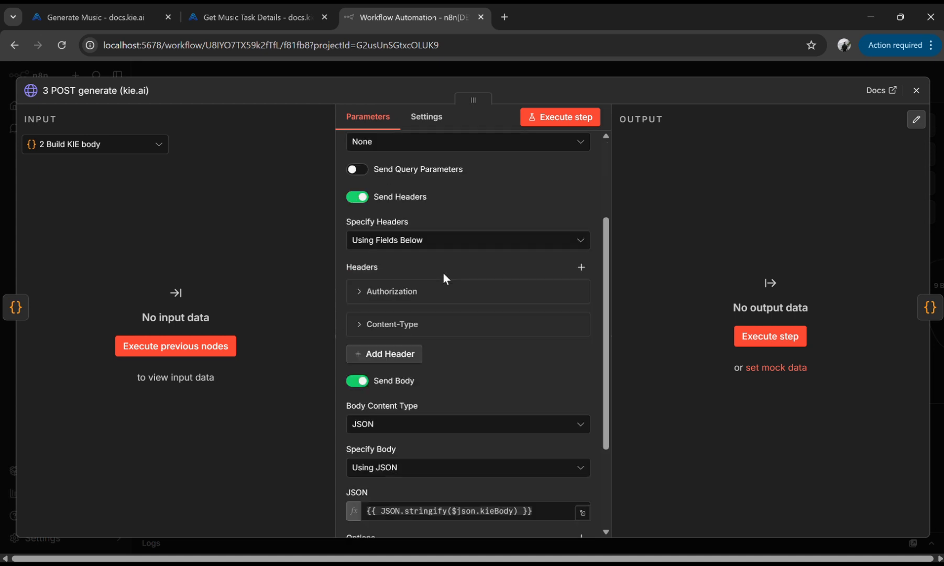
left_click(361, 293)
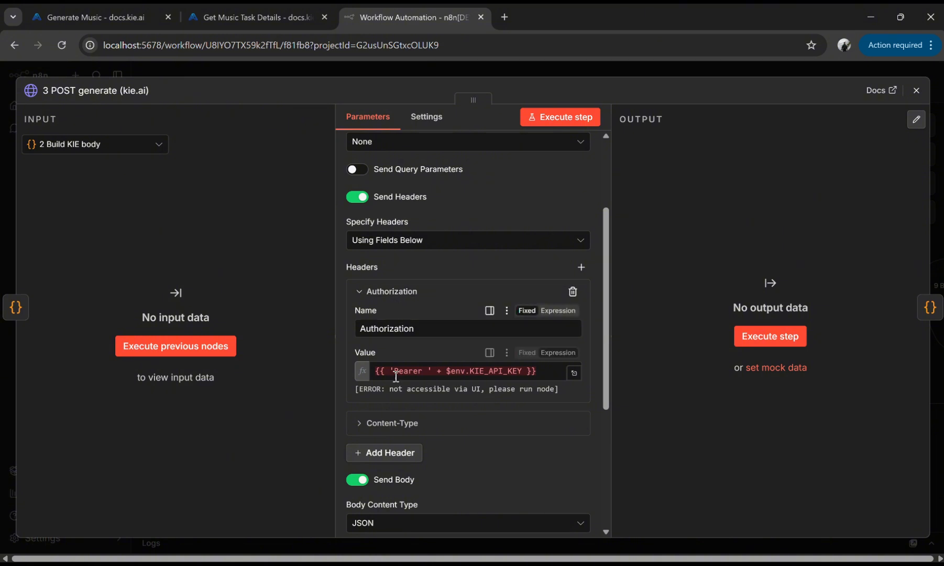
left_click(387, 429)
scroll(482, 445, "down", 1)
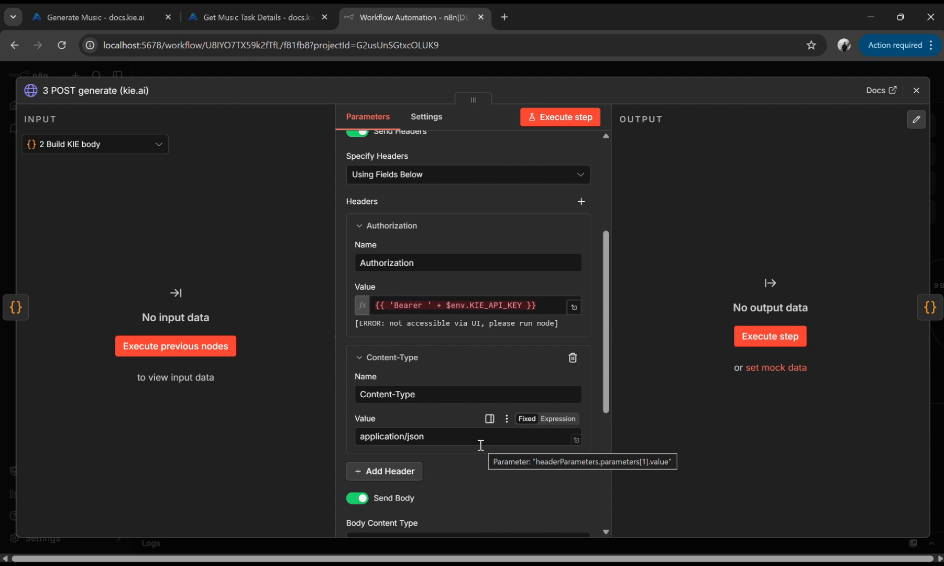
scroll(481, 445, "down", 3)
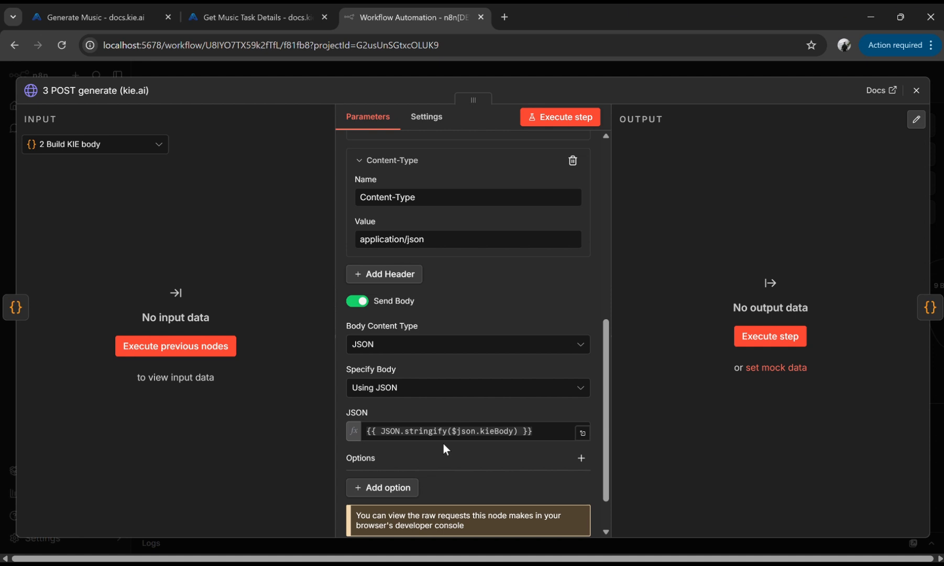
scroll(488, 459, "down", 1)
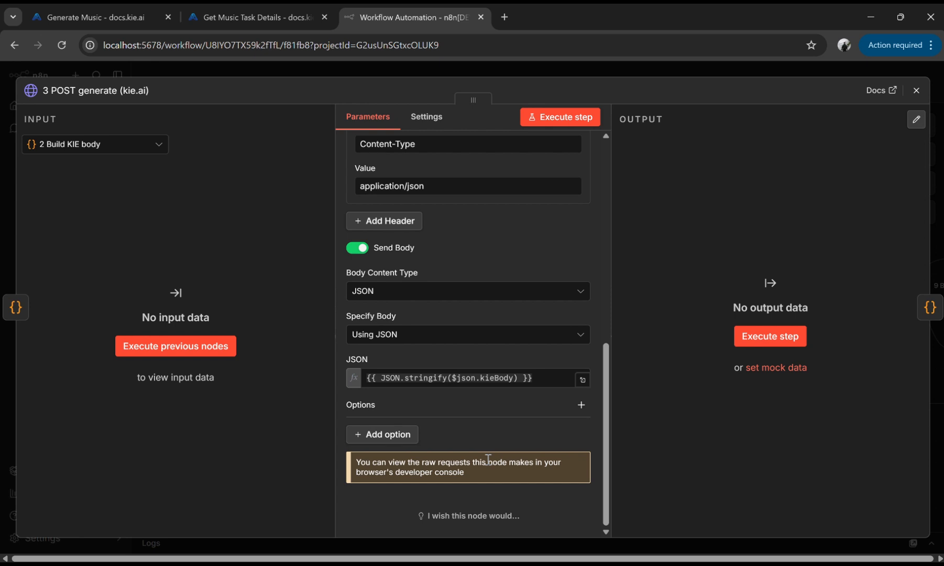
Go over the 3 POST generate (kie.ai) parameters again, from the method and URL through the headers to the JSON body expression
scroll(451, 420, "up", 3)
scroll(465, 450, "down", 3)
scroll(465, 450, "up", 6)
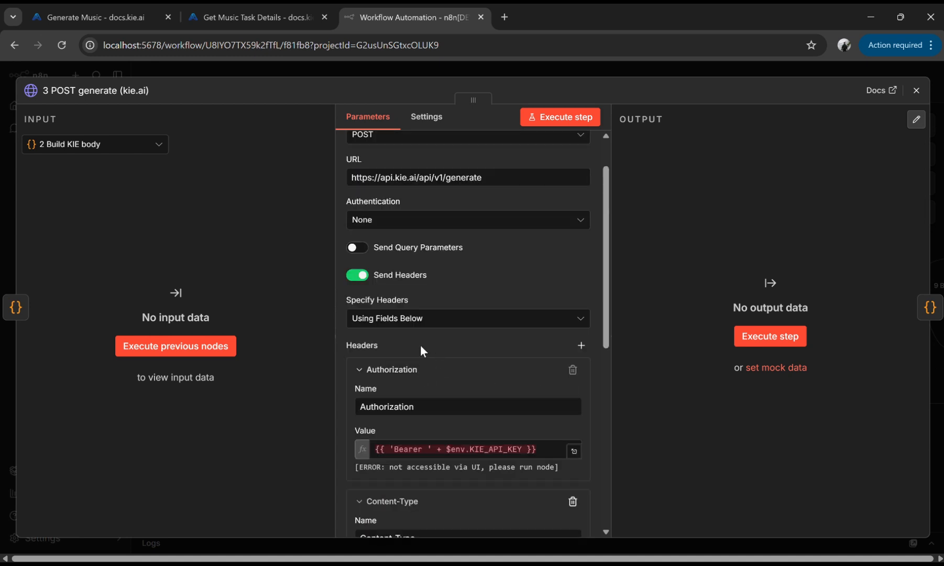
scroll(420, 344, "up", 1)
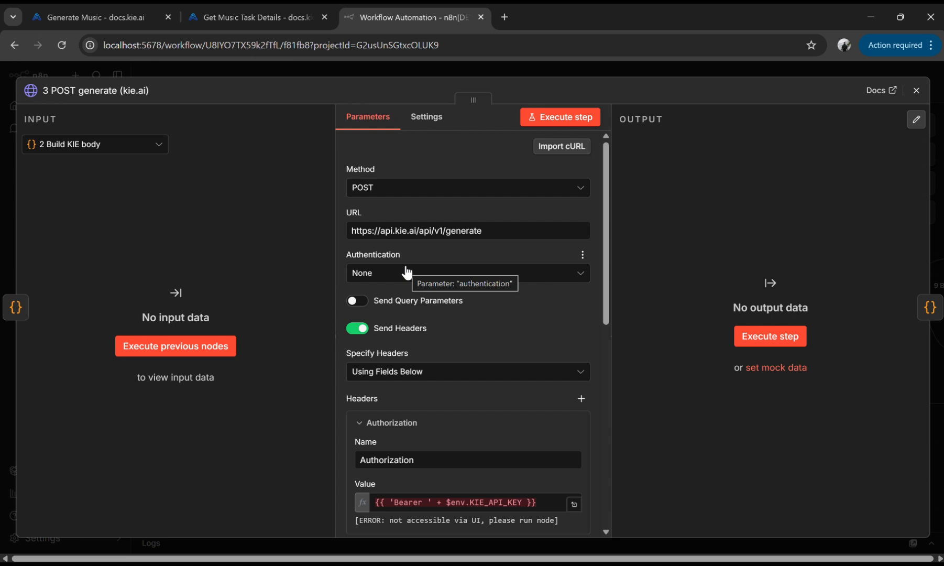
scroll(414, 275, "down", 2)
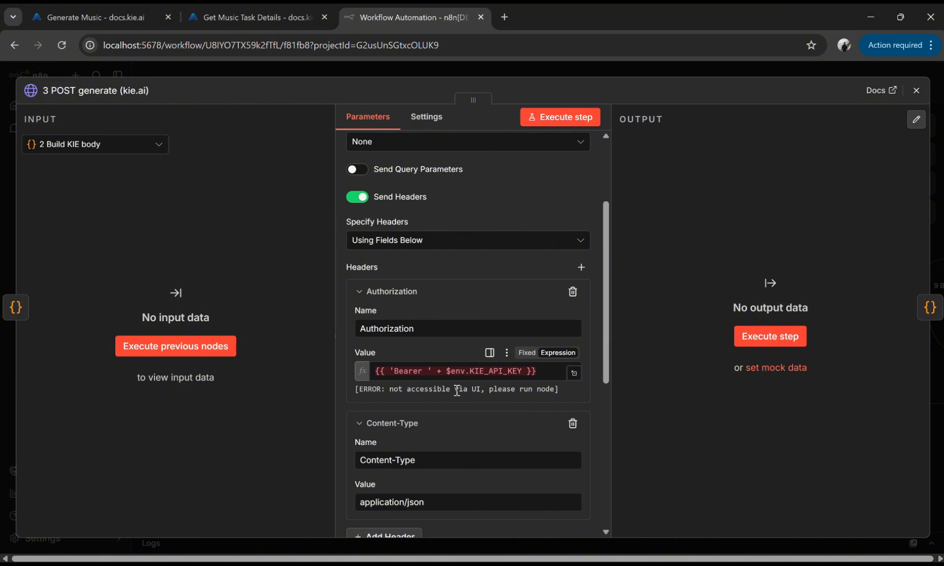
scroll(457, 390, "down", 2)
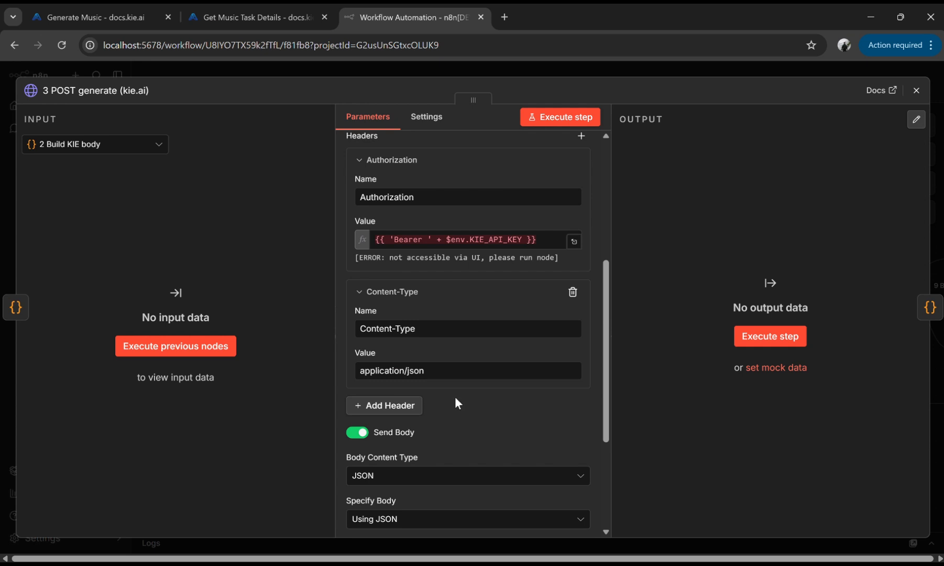
scroll(443, 433, "down", 3)
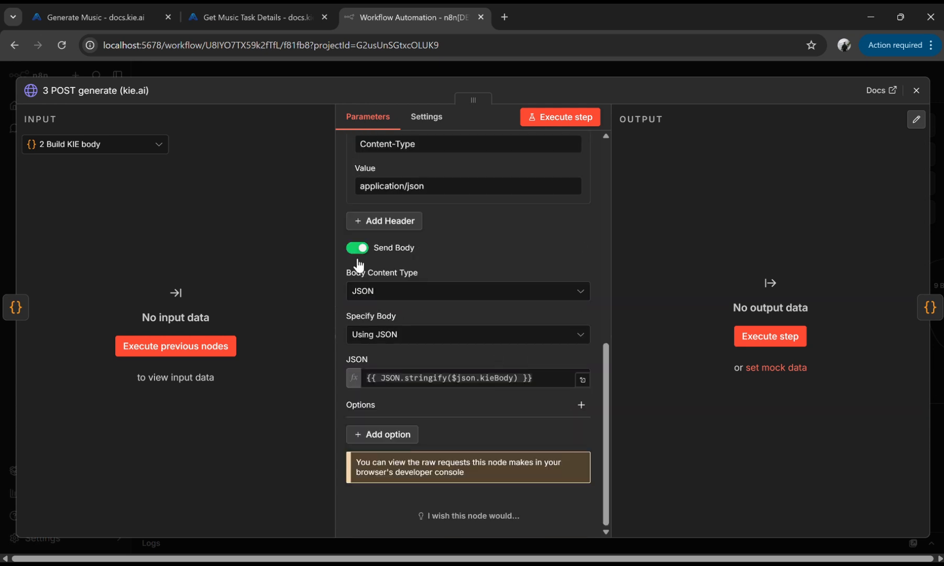
Check the example response containing the taskId on the Generate Music page of the KIE documentation
left_click(123, 17)
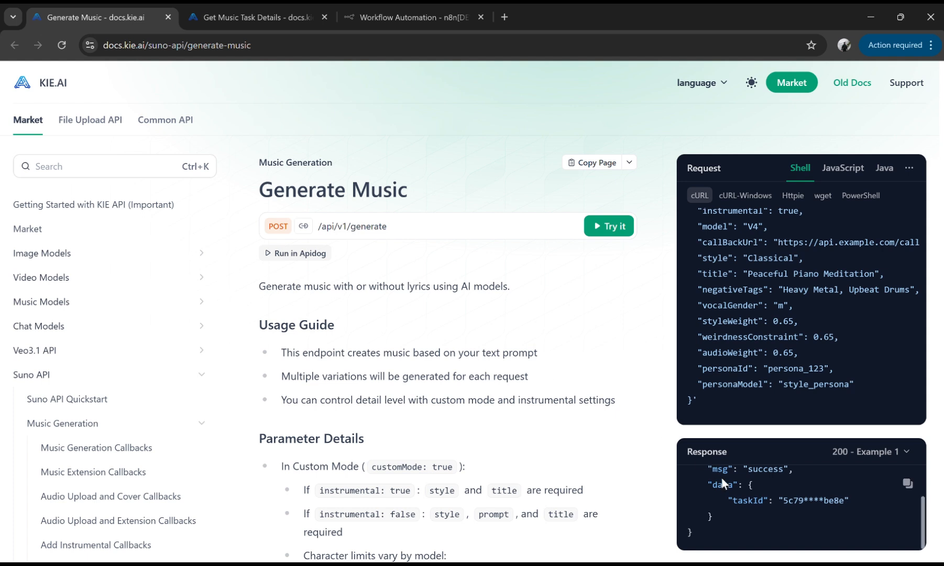
scroll(729, 485, "up", 1)
scroll(744, 484, "down", 1)
scroll(773, 475, "up", 1)
scroll(728, 526, "down", 1)
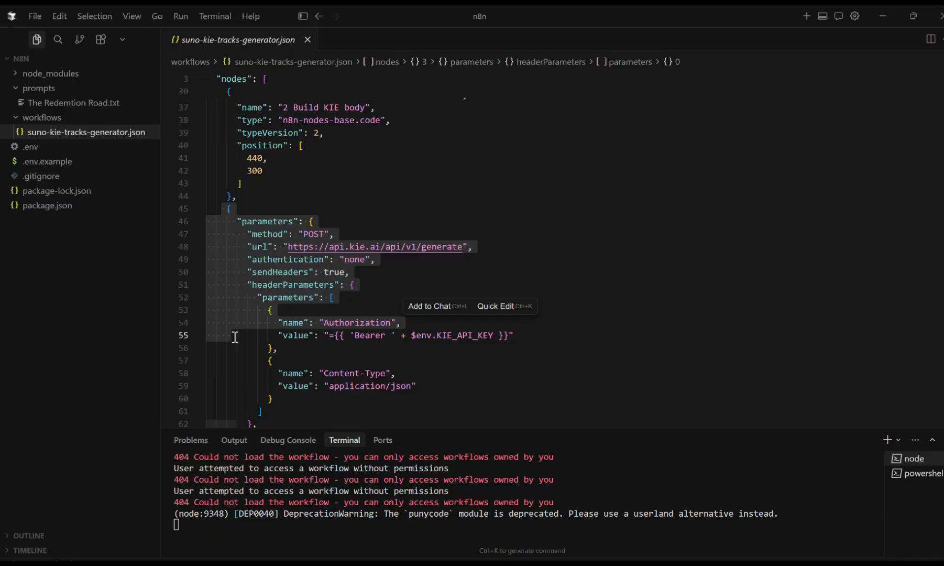
Highlight the whole 3 POST generate (kie.ai) node block in suno-kie-tracks-generator.json and look over its header and body parameters
scroll(237, 328, "down", 5)
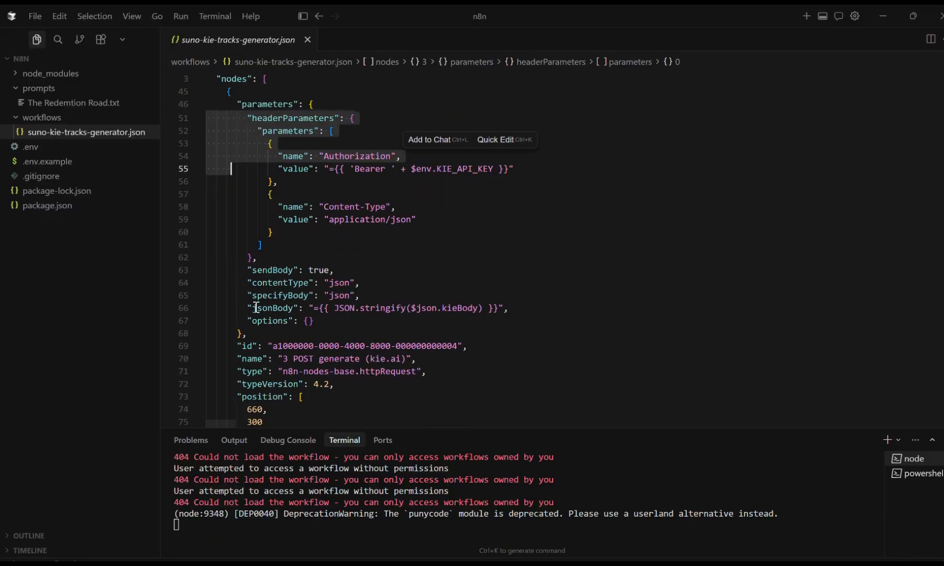
scroll(257, 307, "down", 3)
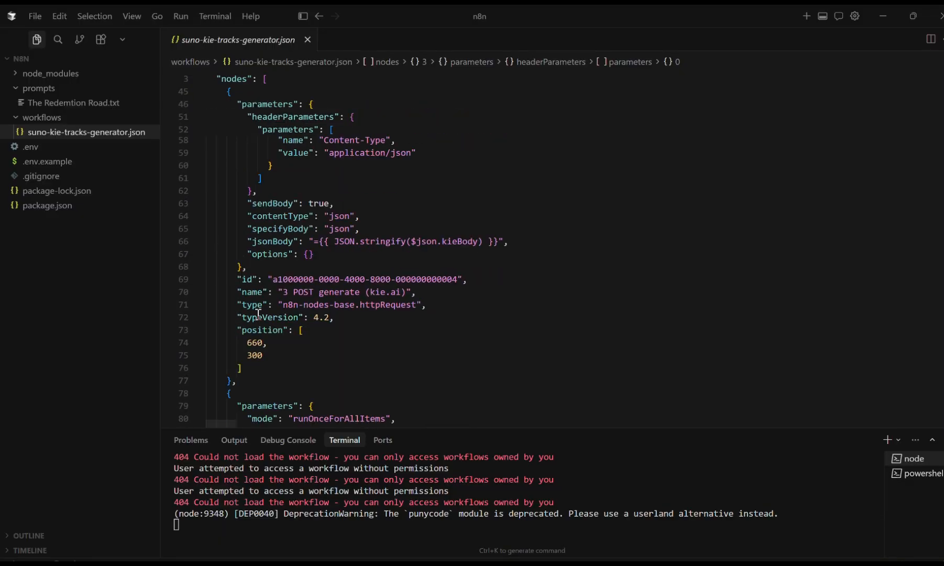
left_click(256, 342, "shift")
scroll(289, 299, "up", 5)
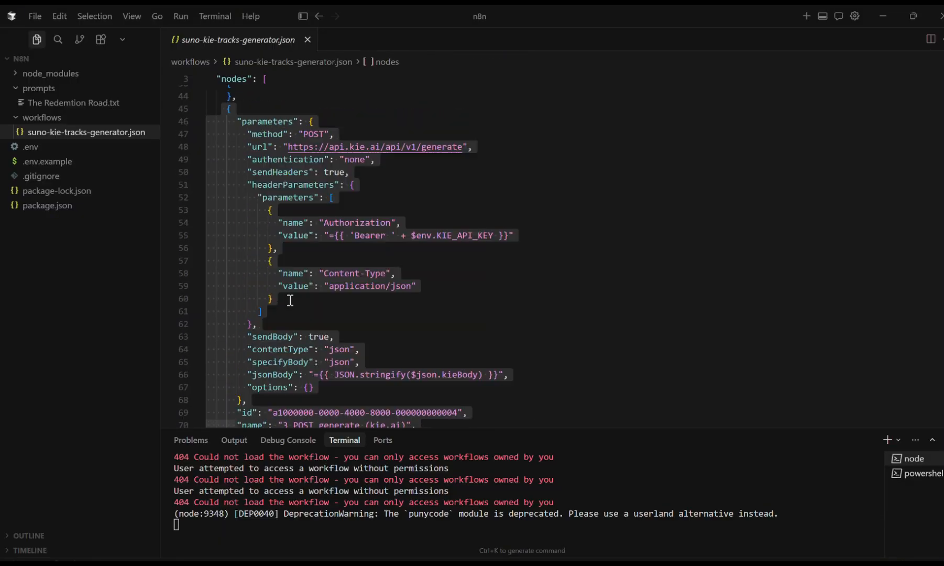
scroll(333, 242, "down", 2)
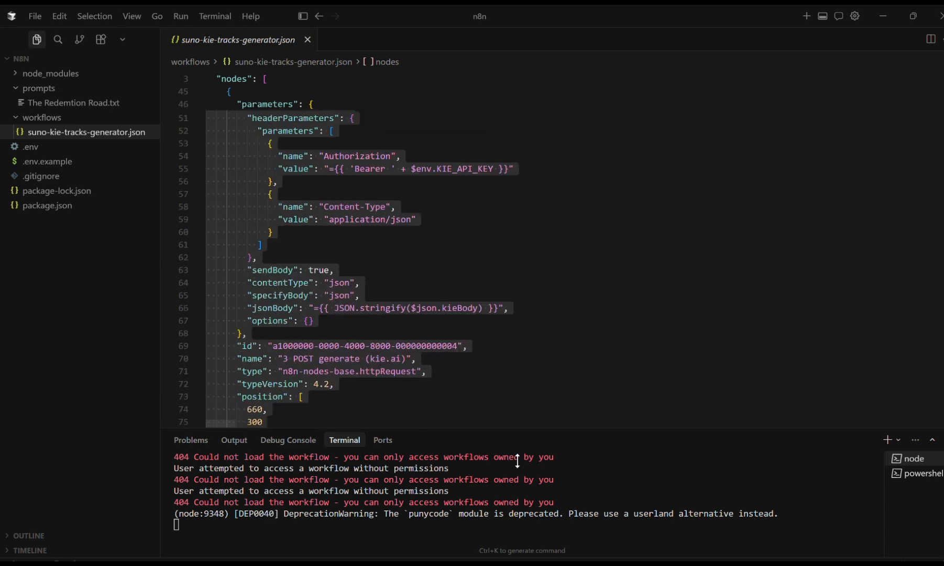
Return to the workflow in the browser, open the 4 Save task id node, read its JavaScript and close the node
left_click(568, 565)
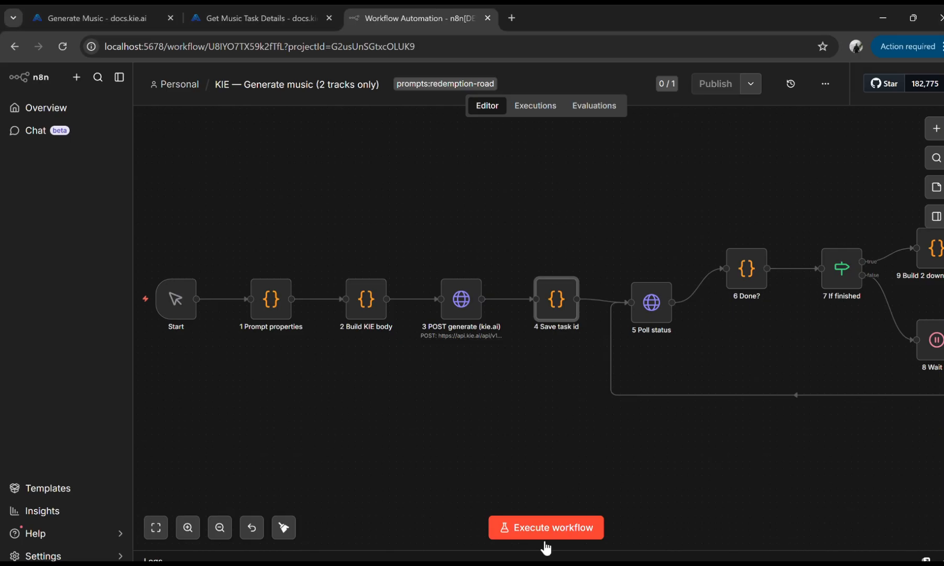
double_click(559, 310)
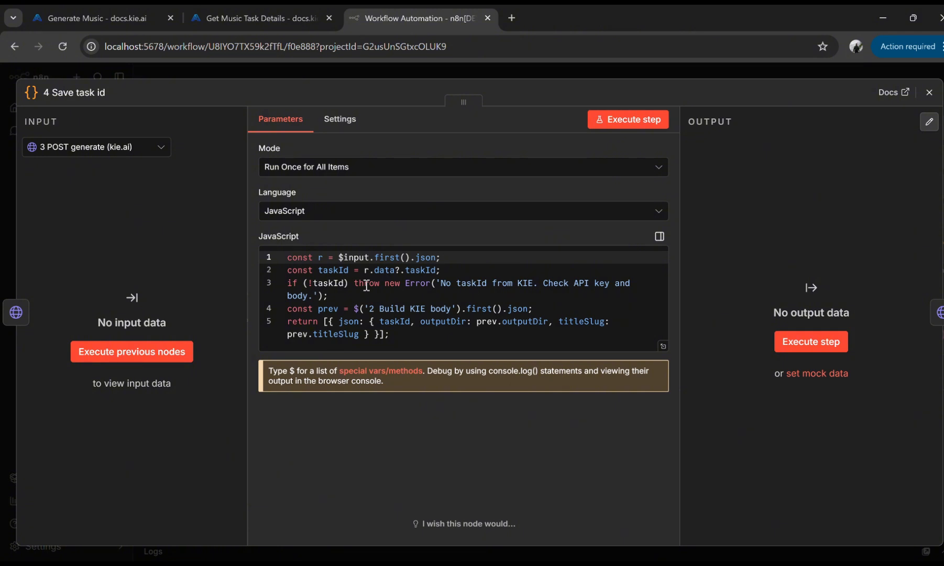
mouse_move(394, 262)
left_click(930, 92)
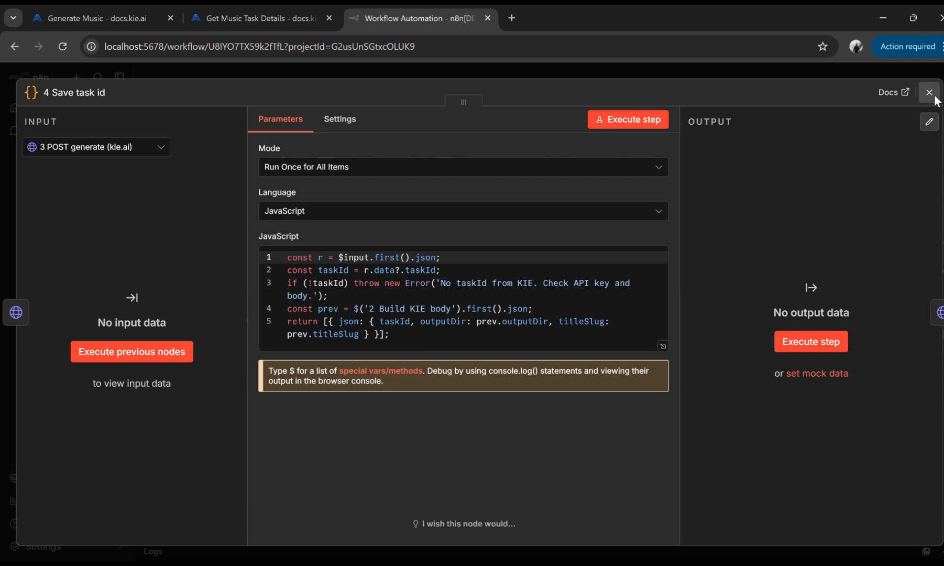
Switch to the n8n project and highlight the whole 4 Save task id node block in suno-kie-tracks-generator.json
mouse_move(616, 560)
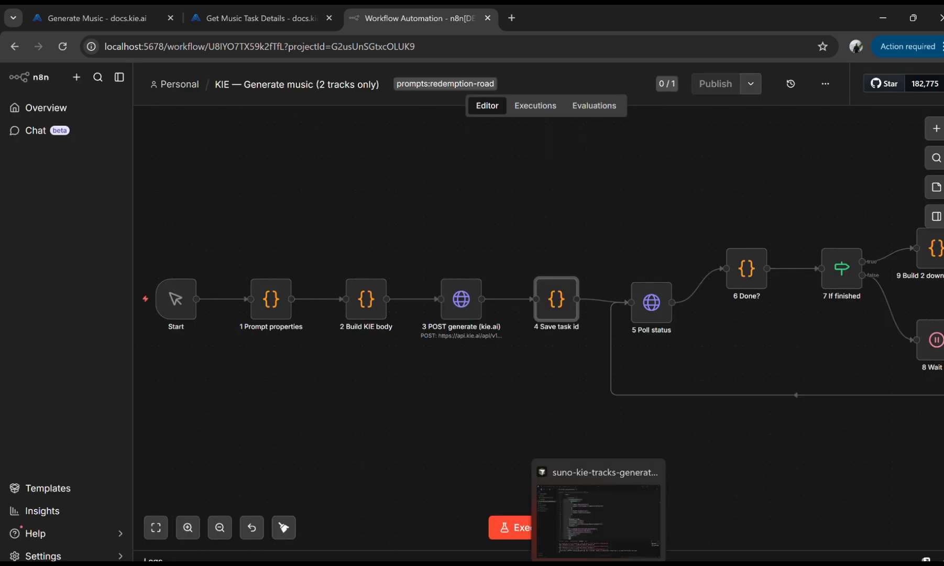
left_click(584, 516)
scroll(368, 317, "down", 5)
left_click(283, 271)
left_click_drag(221, 261, 248, 268)
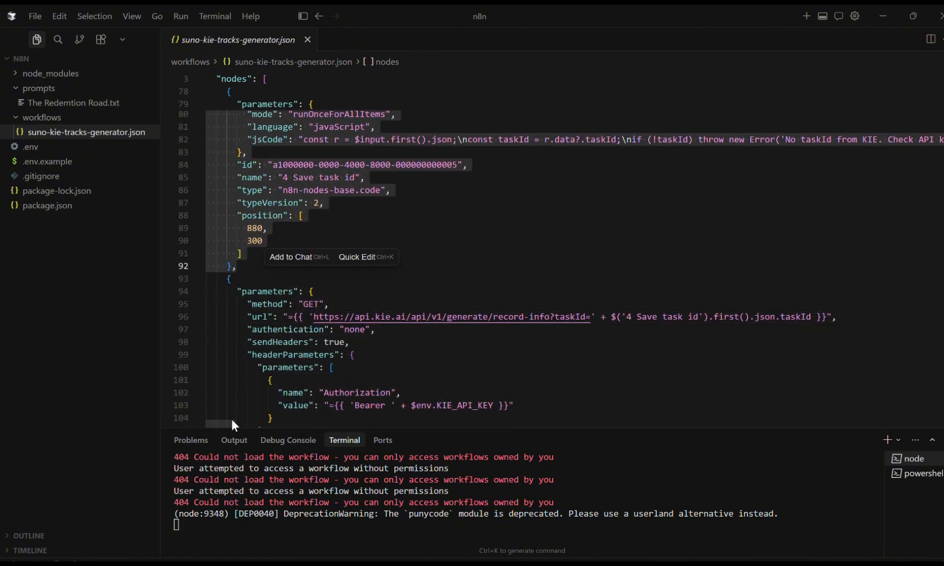
Return to the workflow in the browser, open the 5 Poll status node and read through its URL, Authorization header and response options
scroll(234, 420, "right", 1)
mouse_move(233, 422)
left_mouse_down()
mouse_move(276, 428)
mouse_move(221, 433)
left_mouse_up()
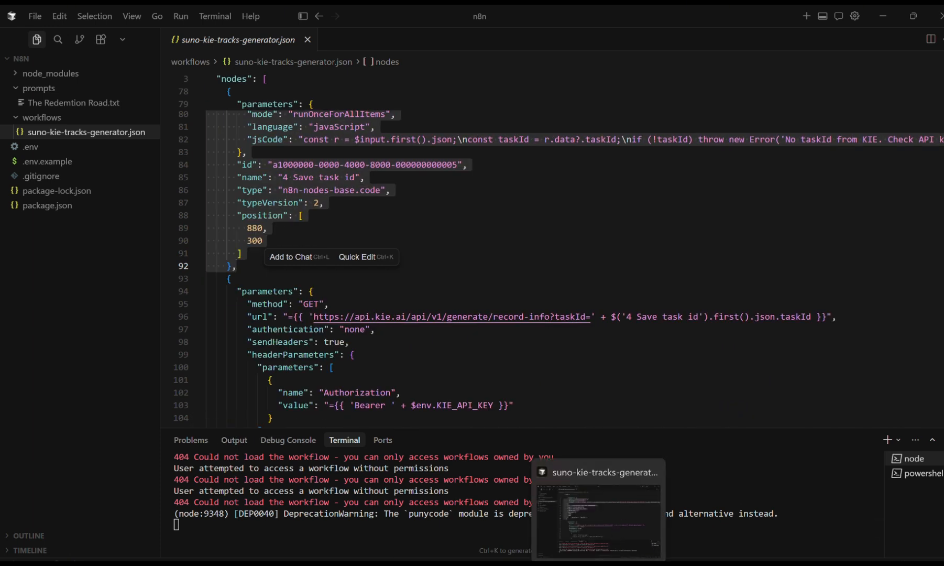
mouse_move(570, 564)
mouse_move(571, 524)
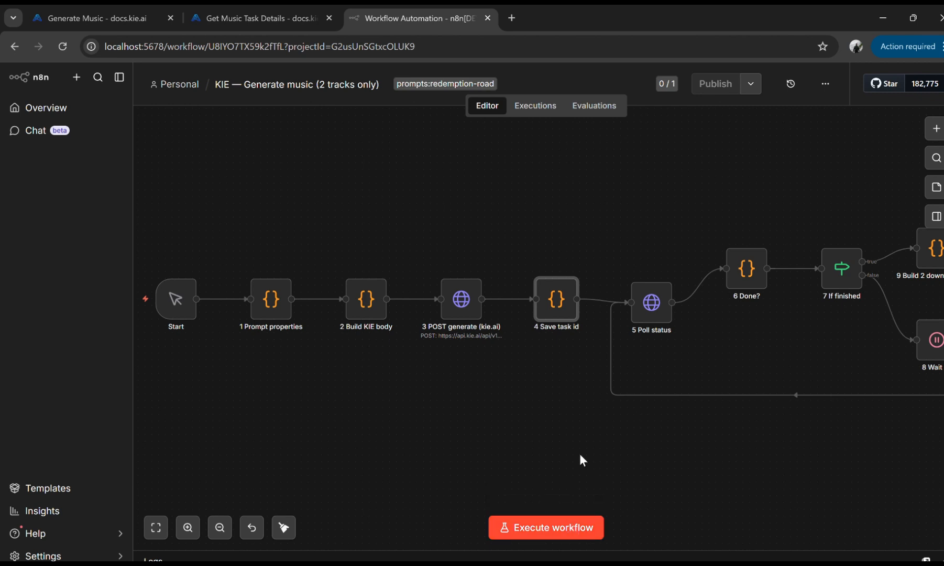
double_click(654, 309)
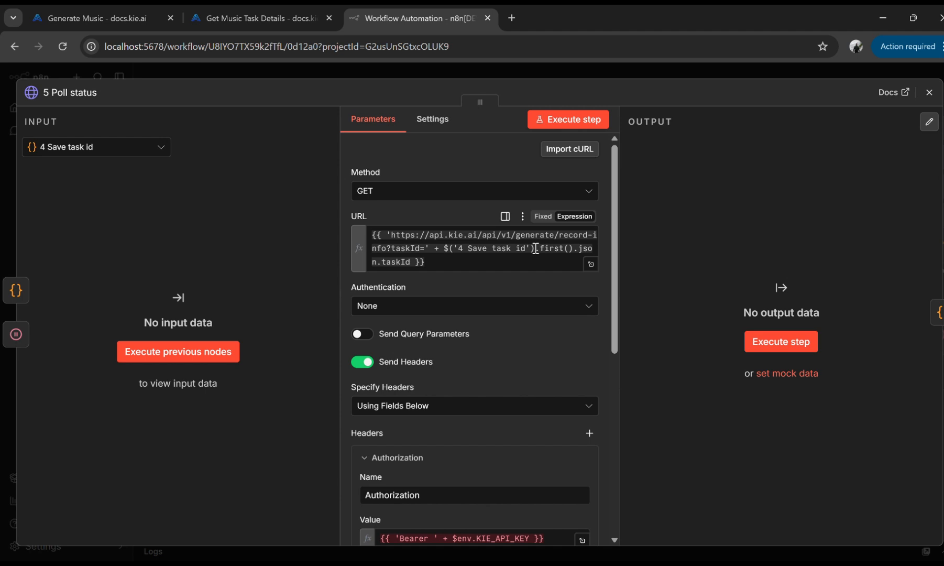
scroll(496, 297, "down", 5)
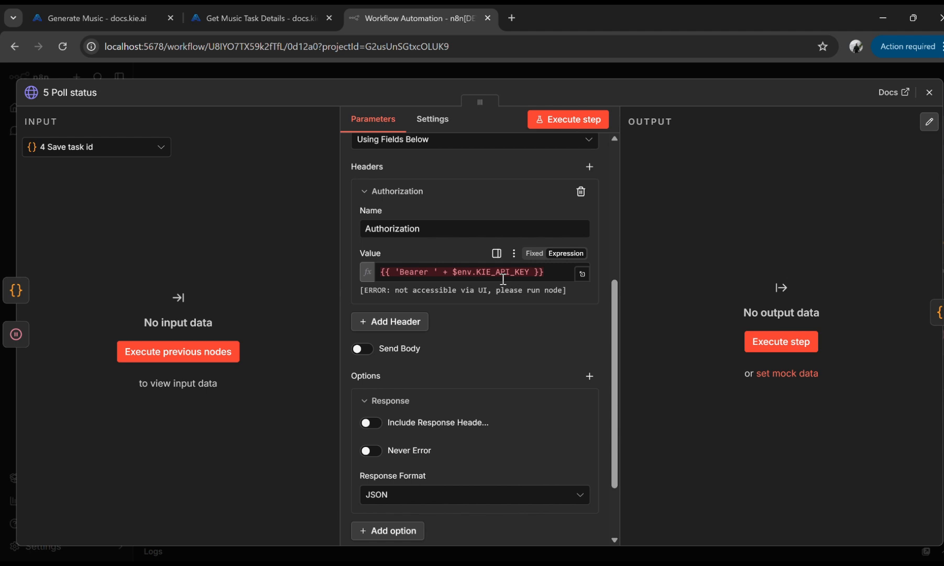
scroll(503, 294, "down", 2)
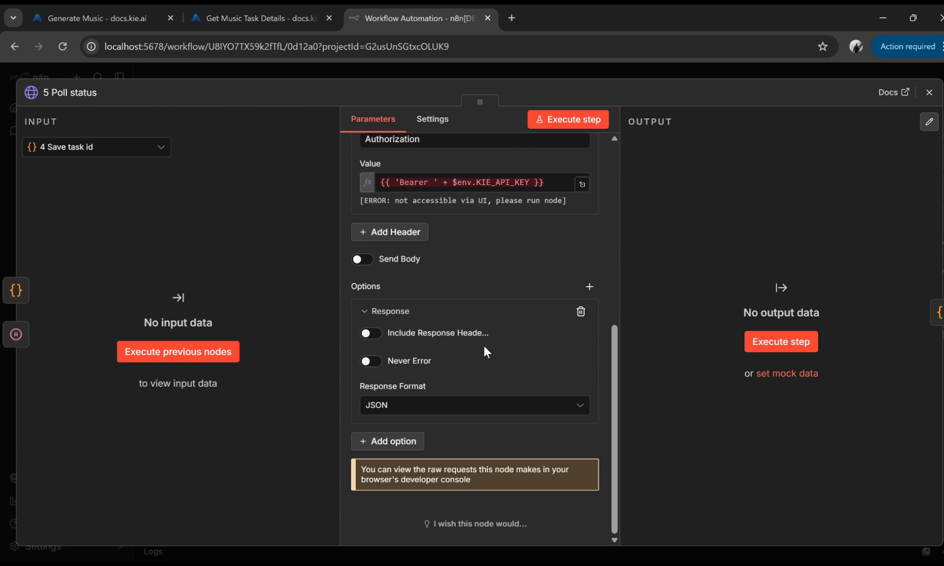
scroll(488, 341, "up", 8)
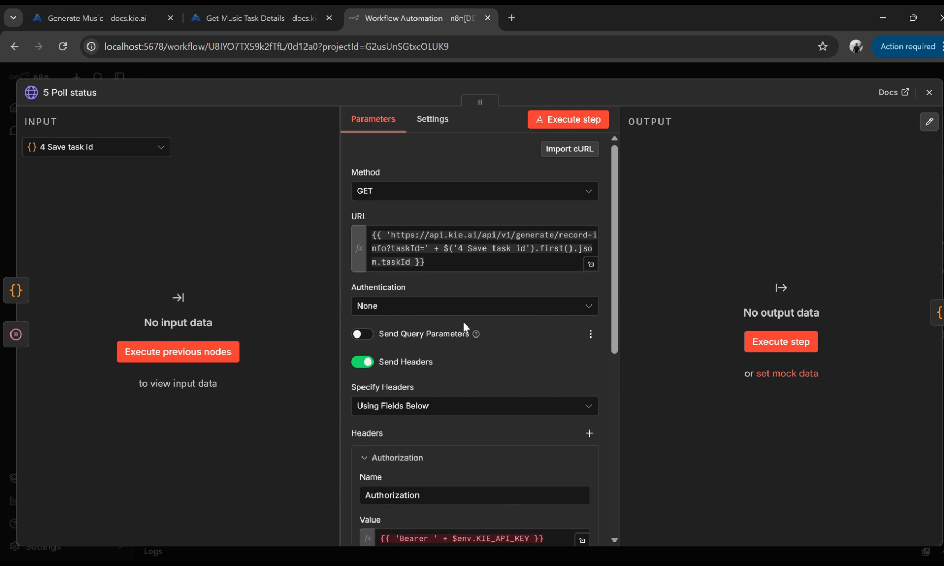
Open the Get Music Task Details page of the KIE documentation and check the taskId in the request URL and the example response
left_click(121, 18)
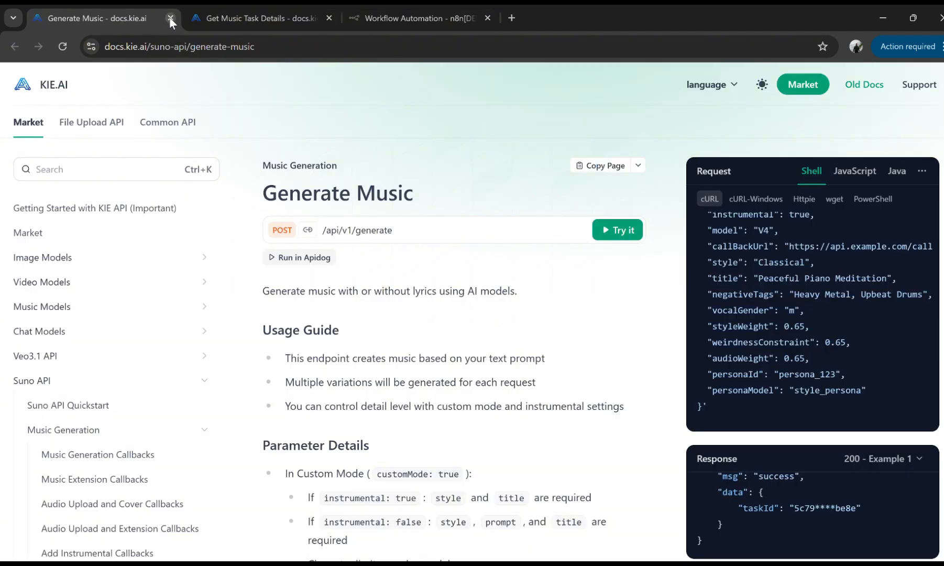
left_click(246, 21)
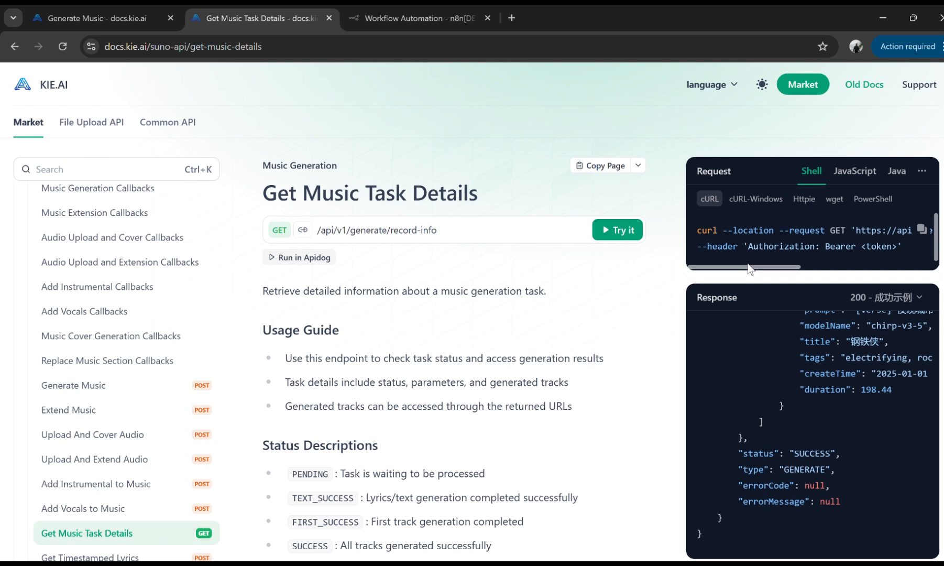
left_click_drag(750, 268, 885, 283)
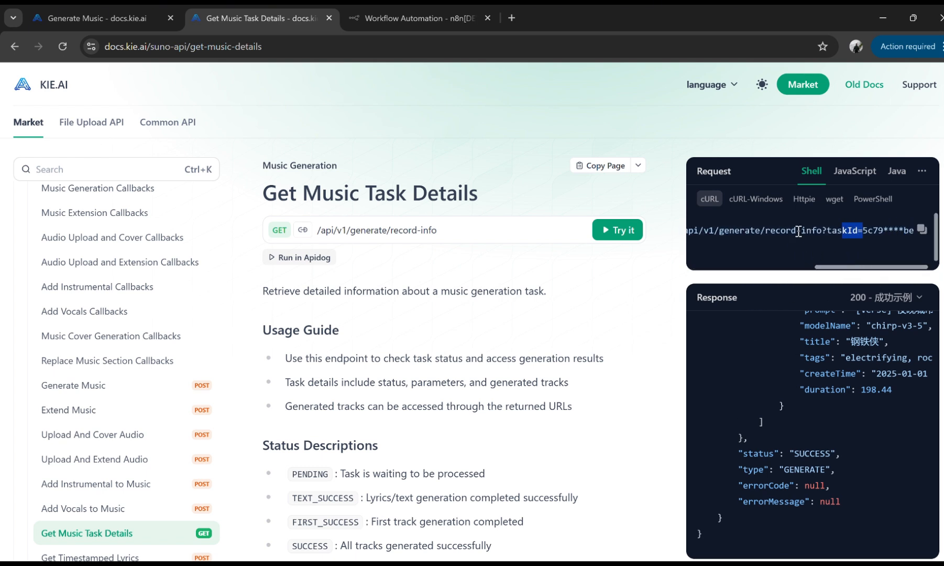
left_click(867, 236)
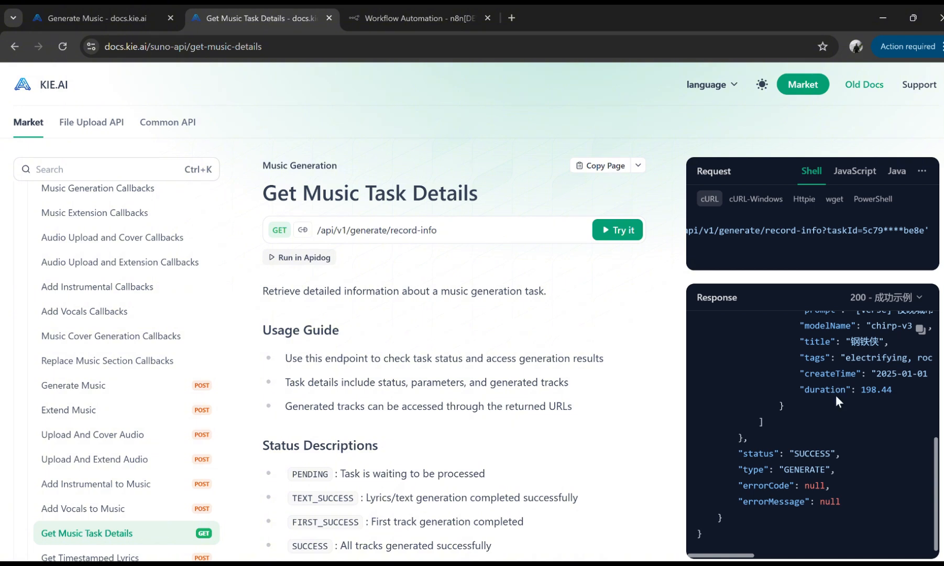
scroll(818, 410, "up", 5)
scroll(819, 410, "down", 1)
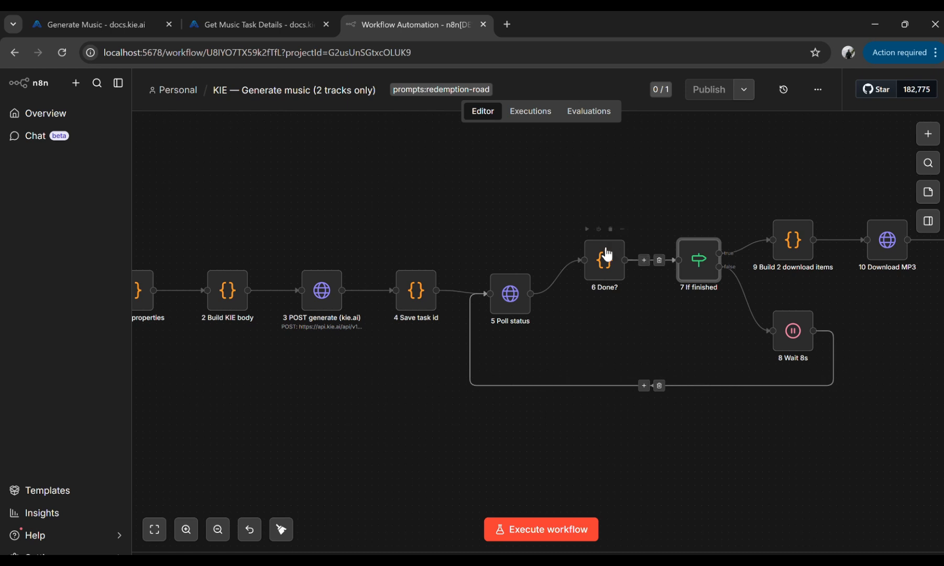
Open the 6 Done? node in the workflow and read its JavaScript through to the returned fields
double_click(605, 264)
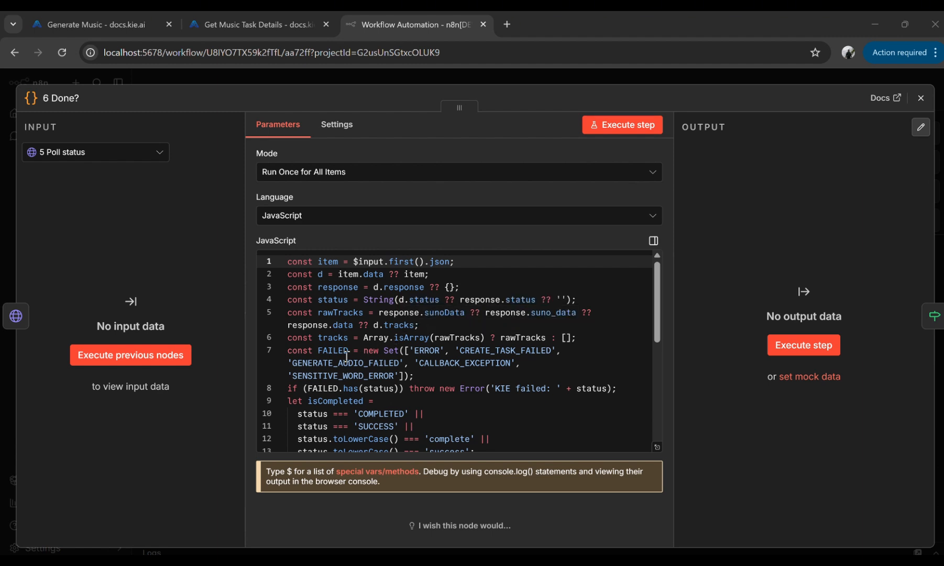
scroll(347, 357, "down", 1)
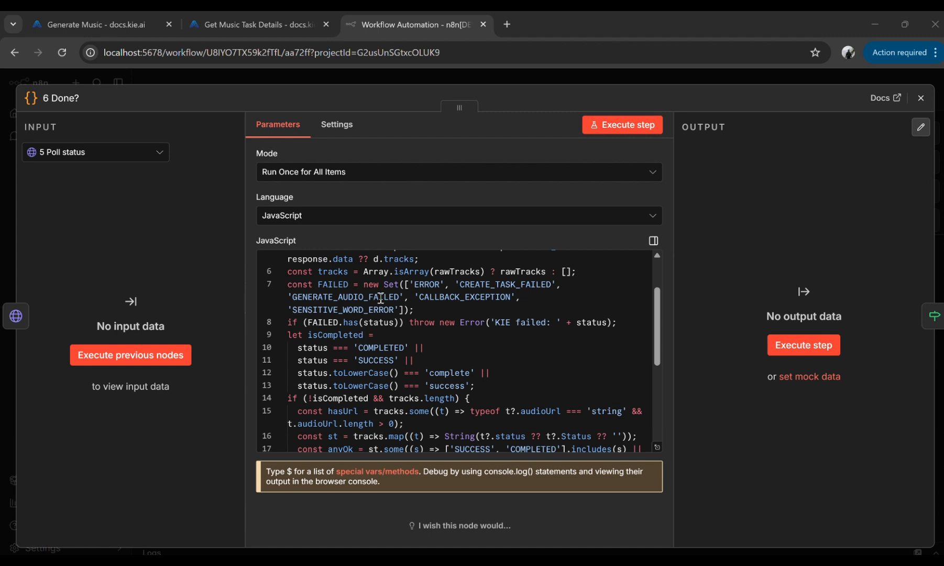
scroll(384, 341, "down", 3)
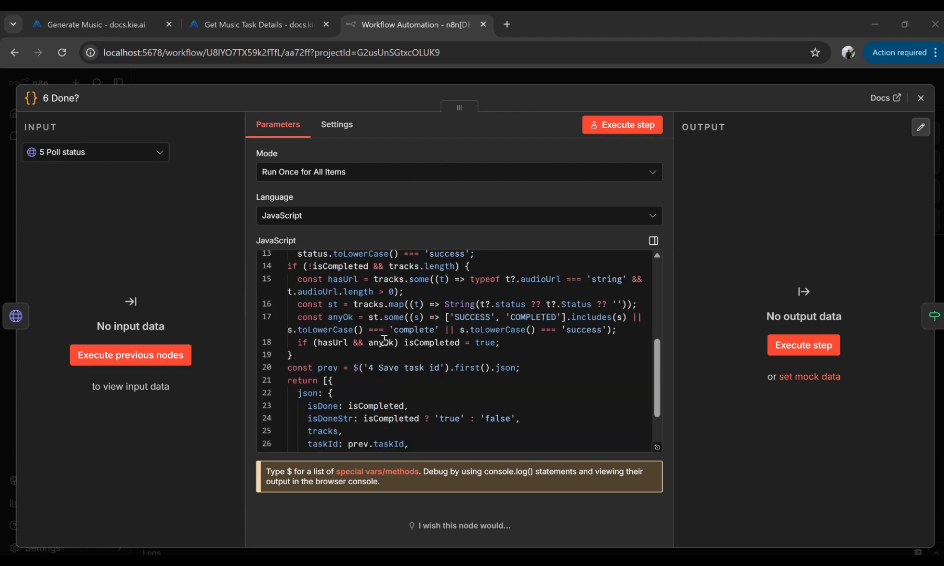
mouse_move(375, 346)
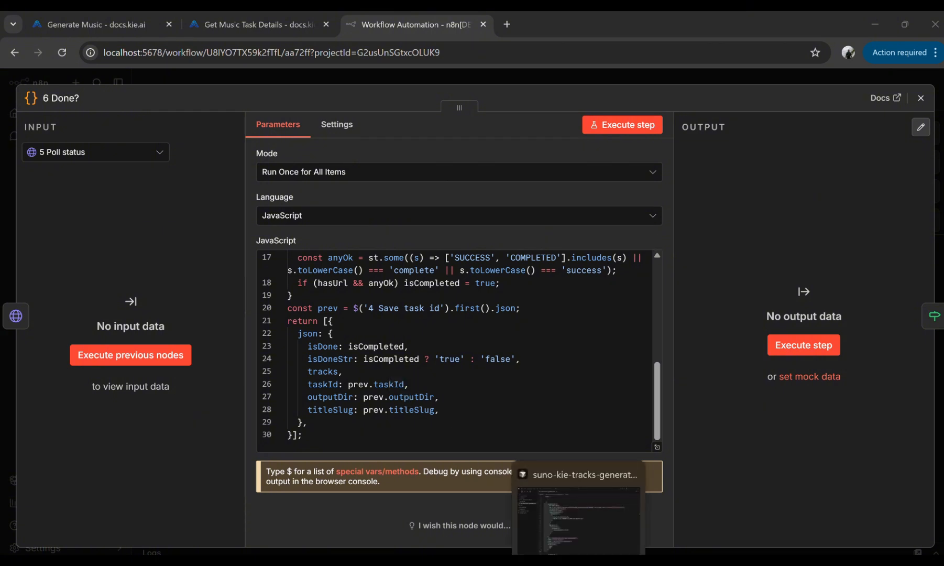
Switch to the n8n project and highlight the whole 6 Done? node block in suno-kie-tracks-generator.json
left_click(578, 561)
scroll(428, 437, "down", 5)
left_click(346, 371)
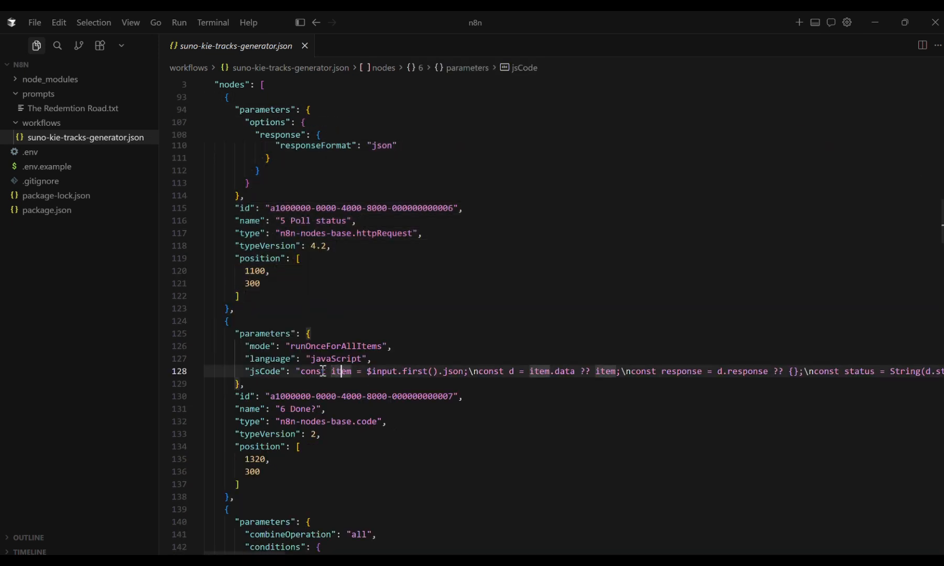
scroll(309, 364, "down", 2)
scroll(307, 361, "down", 1)
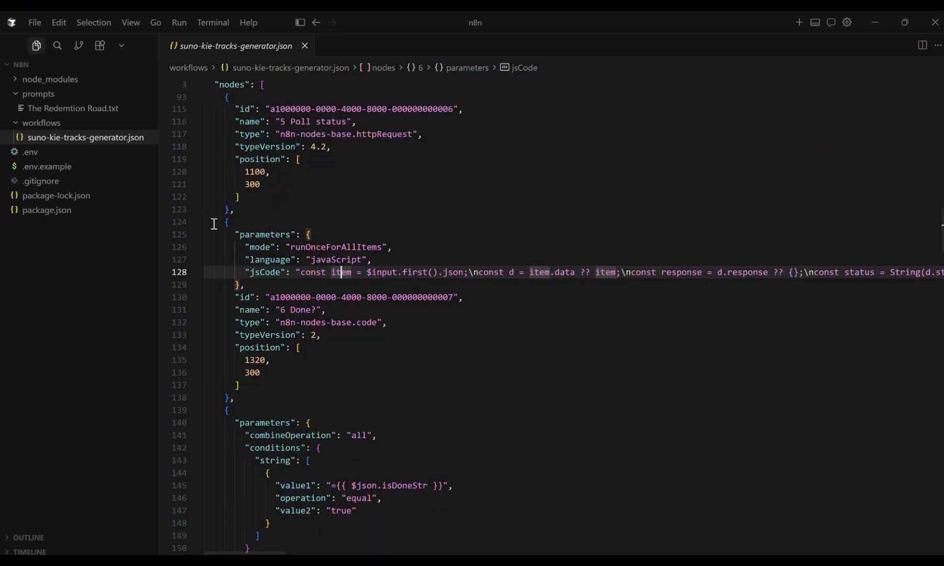
left_click_drag(217, 222, 268, 399)
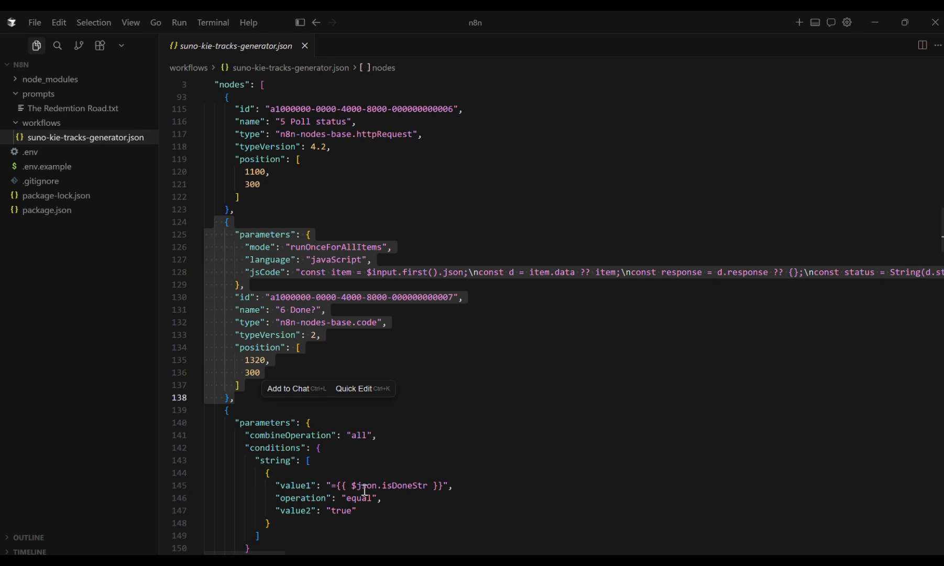
left_click_drag(259, 553, 228, 553)
Return to the workflow in the browser, leave the 6 Done? node, and check the condition in the 7 If finished node before closing it
left_click(549, 562)
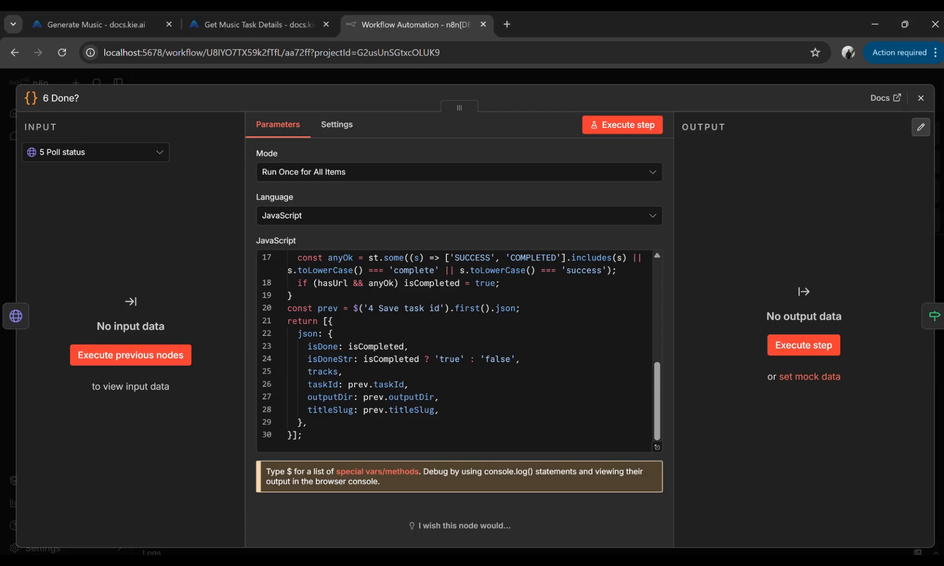
left_click(921, 98)
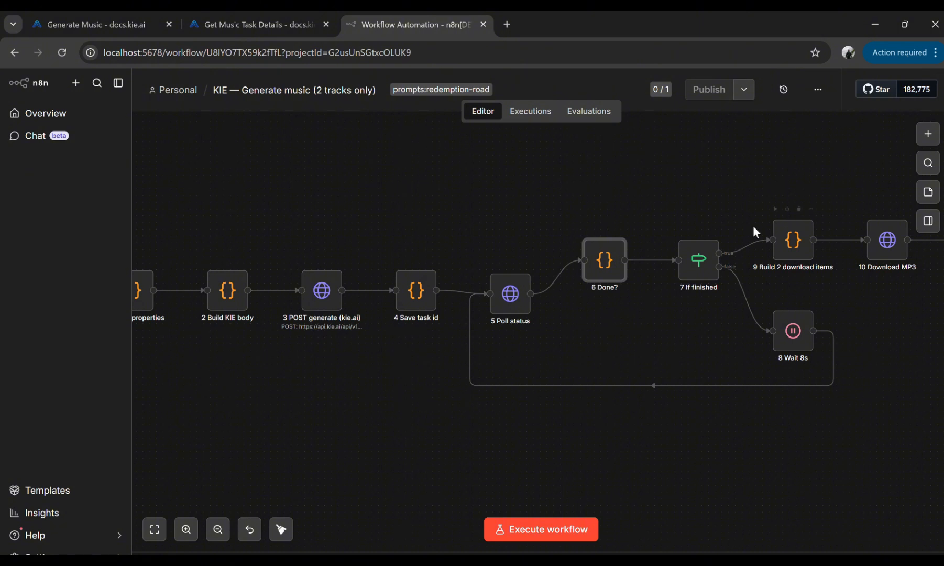
double_click(698, 279)
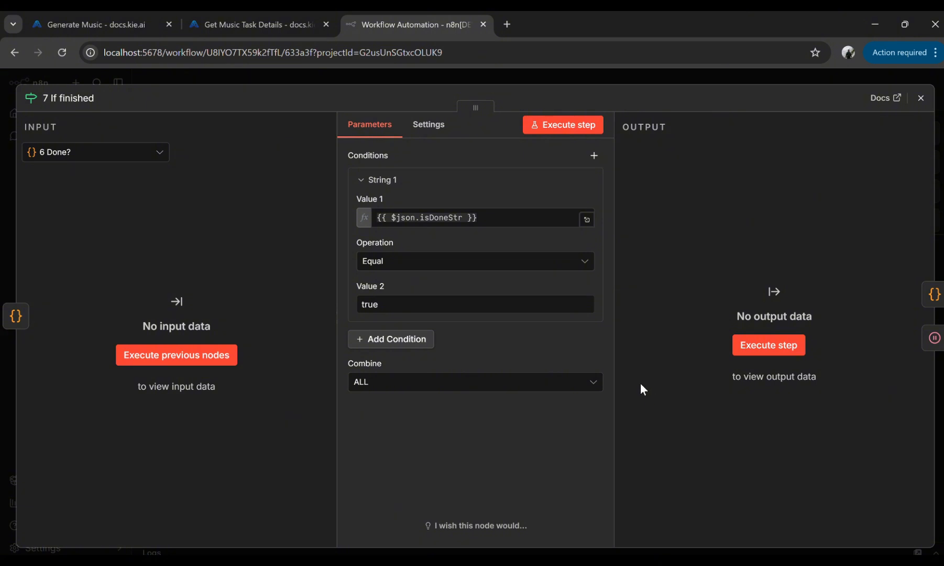
left_click(921, 98)
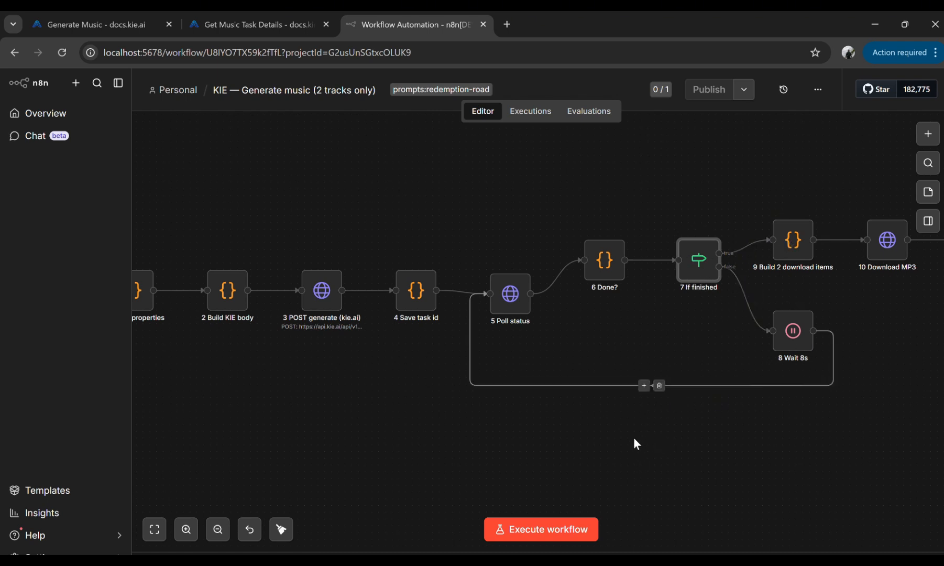
Switch to the n8n project and highlight the whole 7 If finished node block in suno-kie-tracks-generator.json
key("alt+Tab")
scroll(358, 333, "down", 5)
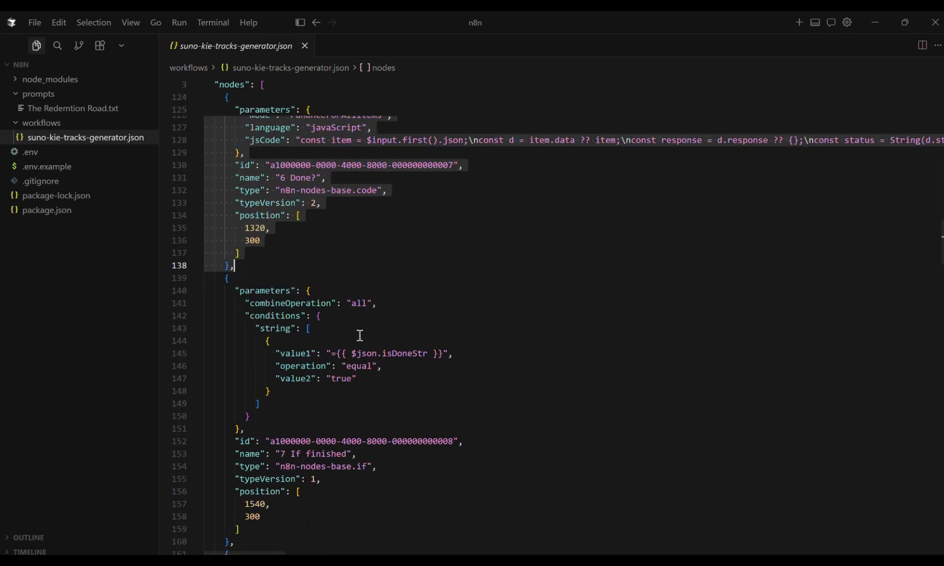
left_click(365, 326)
scroll(358, 322, "down", 4)
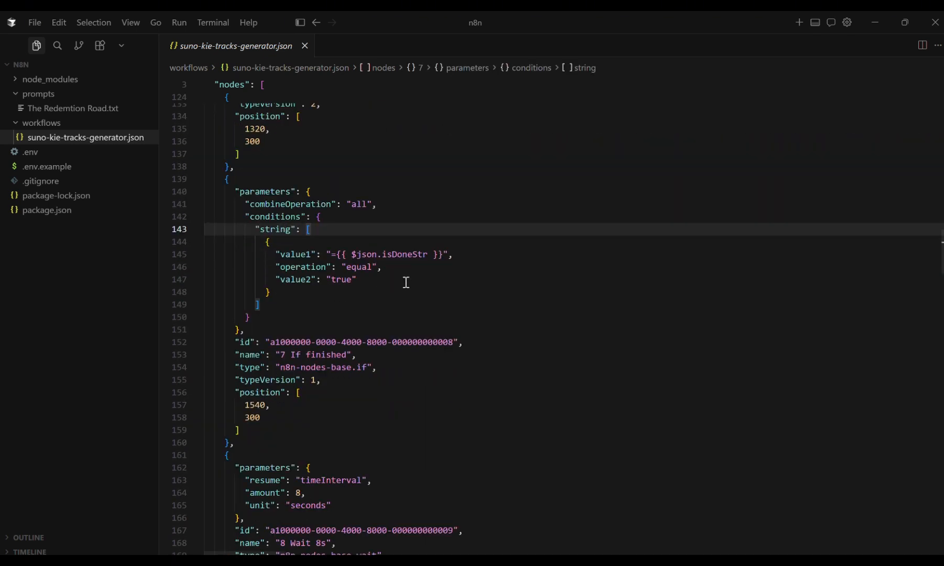
left_click_drag(211, 181, 270, 443)
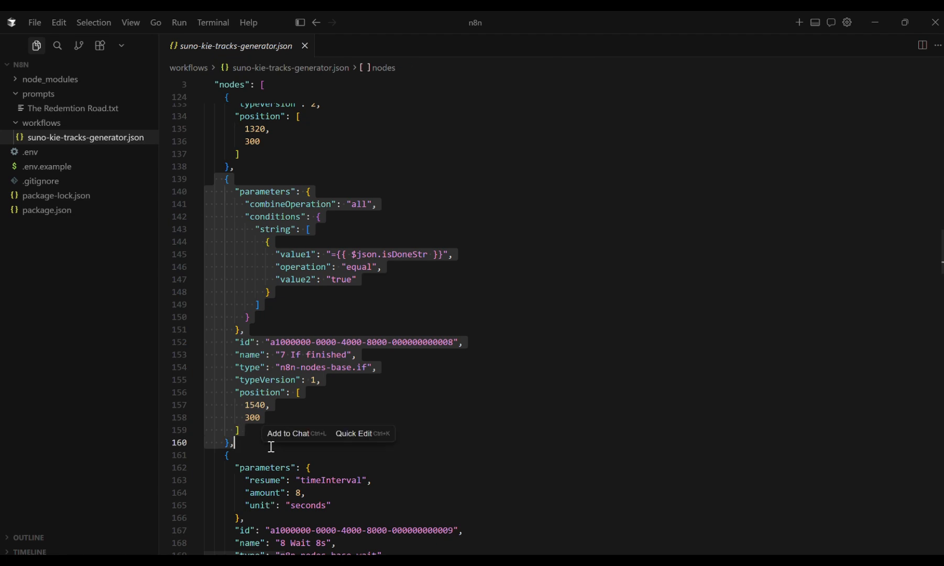
left_click(338, 355)
Look through the connections section of suno-kie-tracks-generator.json, from Start to the 7 If finished branches and the 8 Wait 8s loop
scroll(471, 373, "down", 8)
scroll(478, 376, "down", 20)
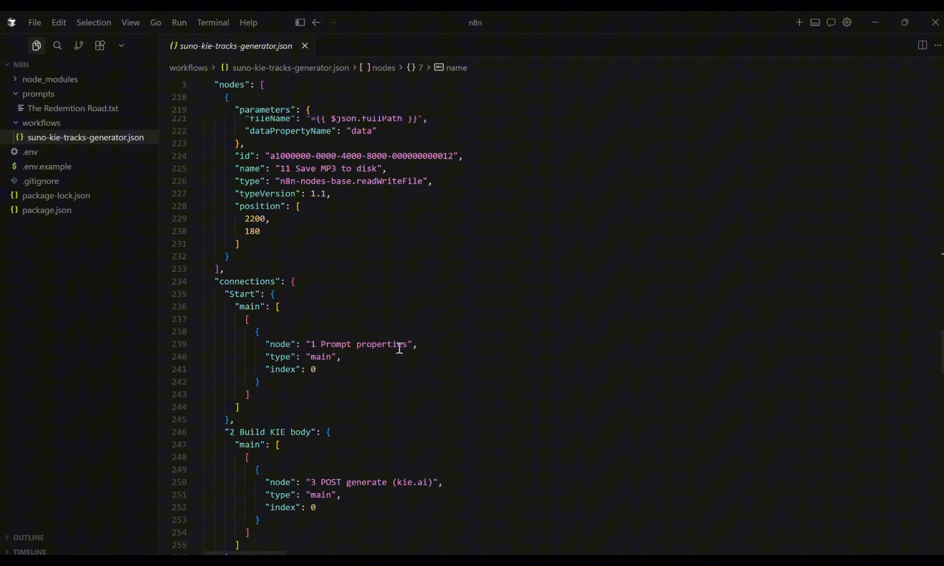
left_click(237, 282)
scroll(490, 365, "down", 5)
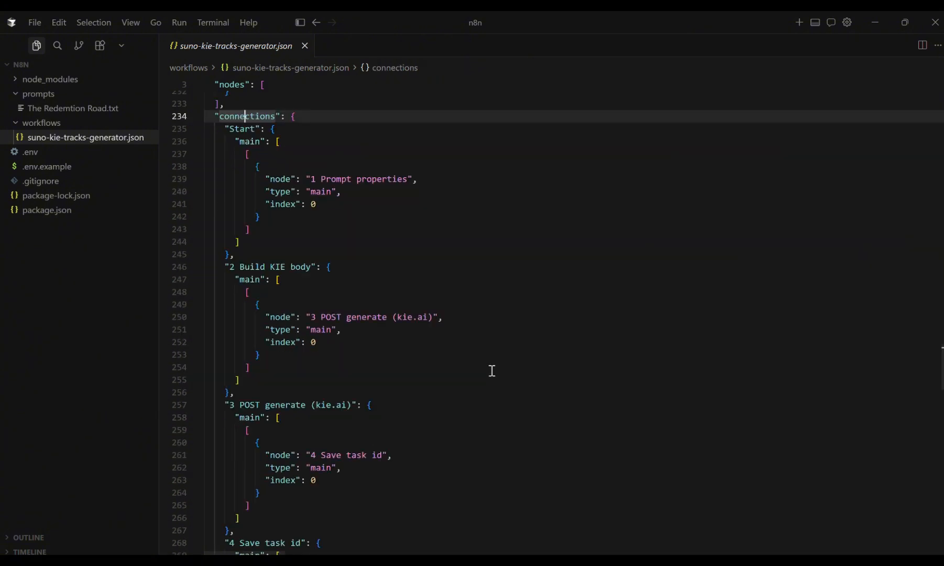
scroll(492, 370, "down", 15)
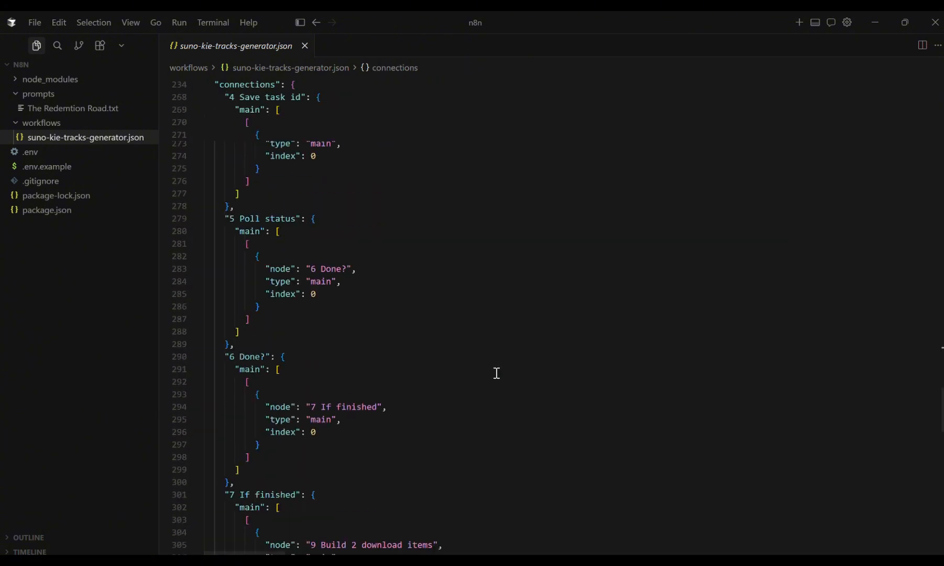
scroll(450, 342, "down", 3)
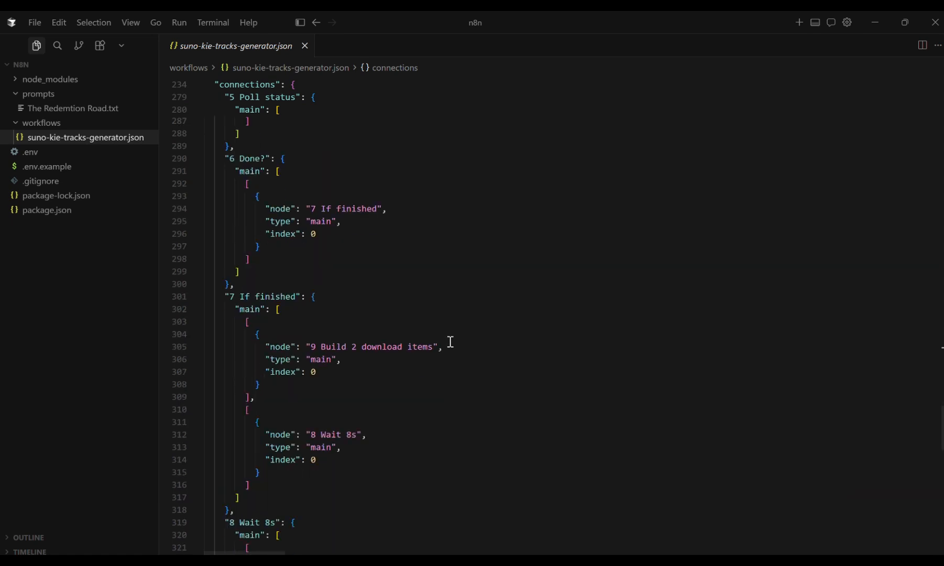
scroll(451, 342, "down", 2)
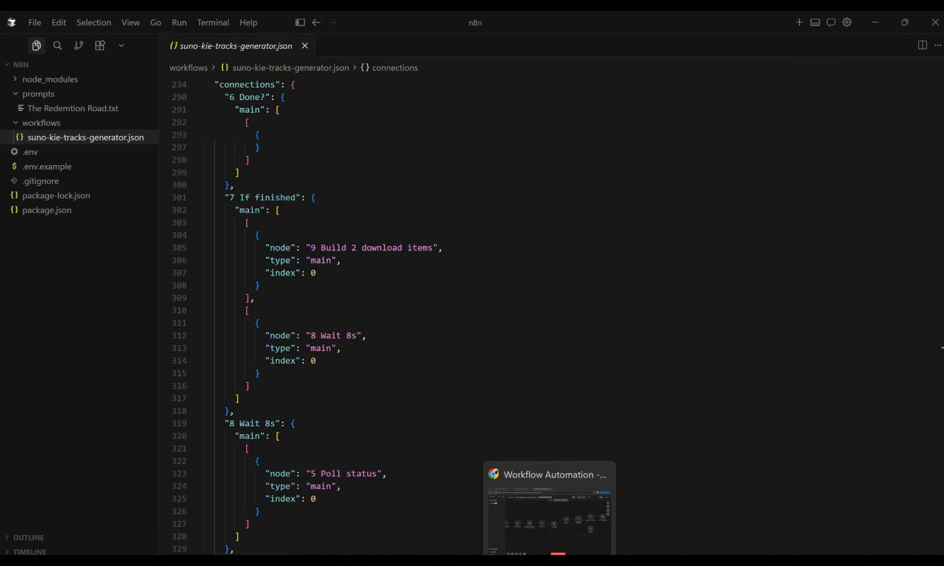
Return to the workflow in the browser, open the 8 Wait 8s node, check its wait settings and close the node
left_click(549, 562)
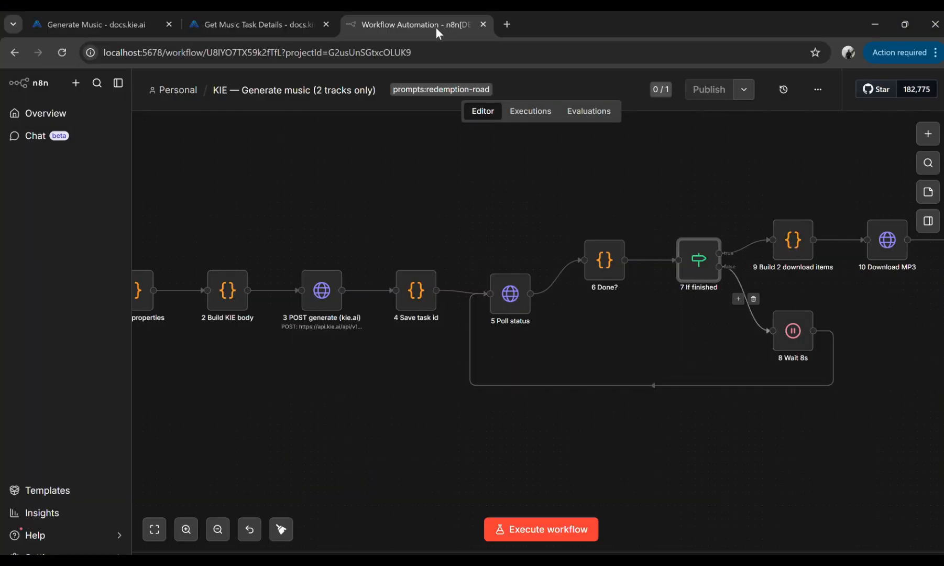
scroll(585, 341, "right", 5)
double_click(585, 340)
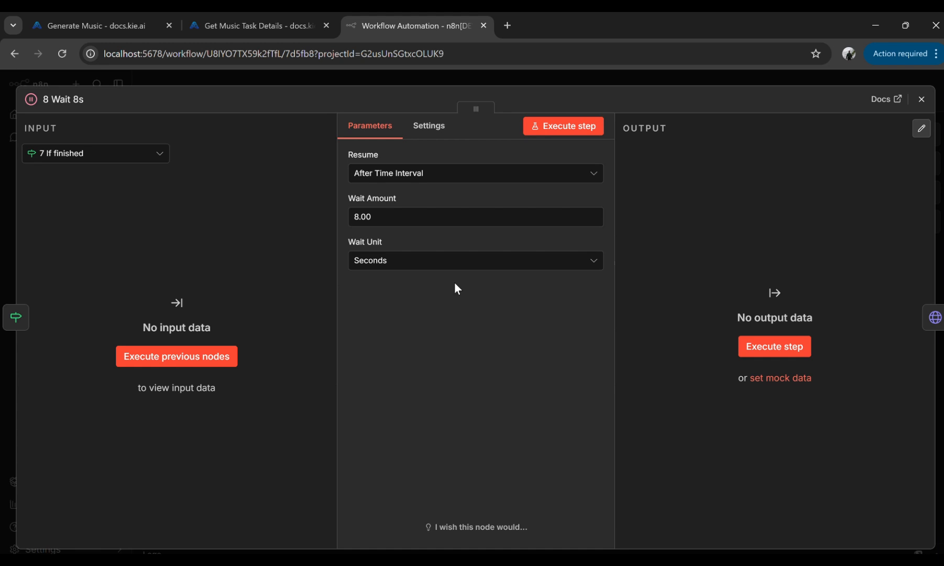
left_click(922, 99)
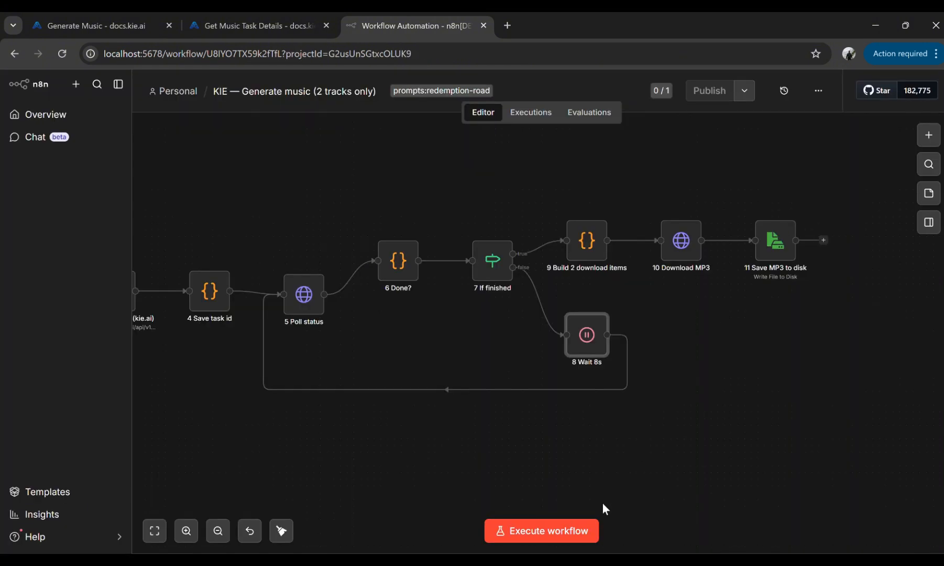
Switch to the n8n project and highlight the 8 Wait 8s node block in suno-kie-tracks-generator.json
left_click(582, 549)
scroll(331, 350, "down", 1)
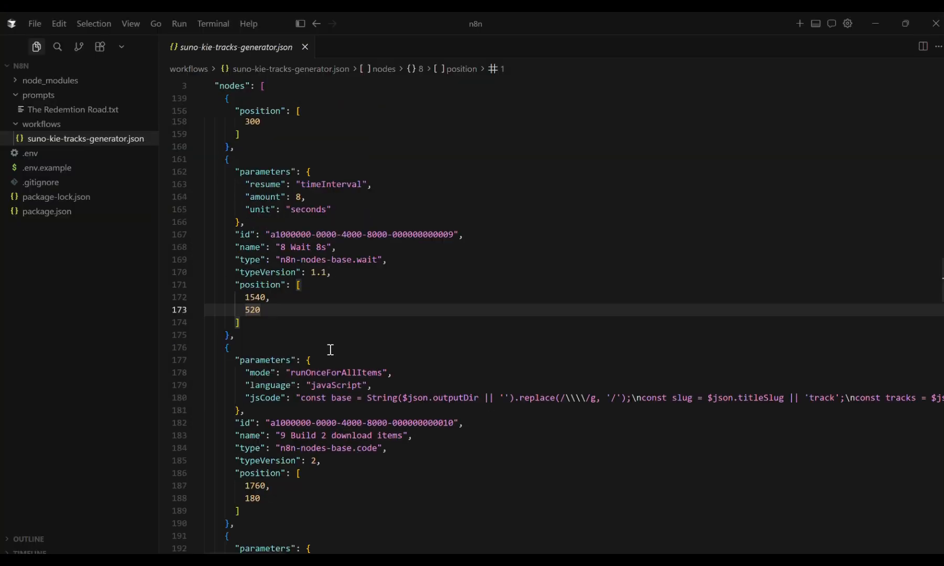
left_click_drag(223, 159, 263, 346)
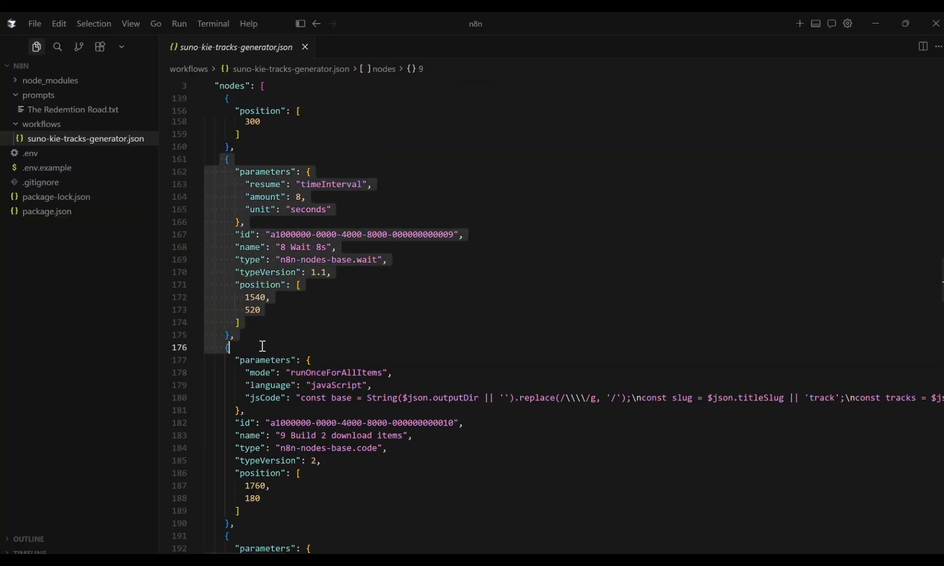
Return to the workflow in the browser, review the JavaScript of the 9 Build 2 download items node, close it and switch to the n8n project
left_click(519, 552)
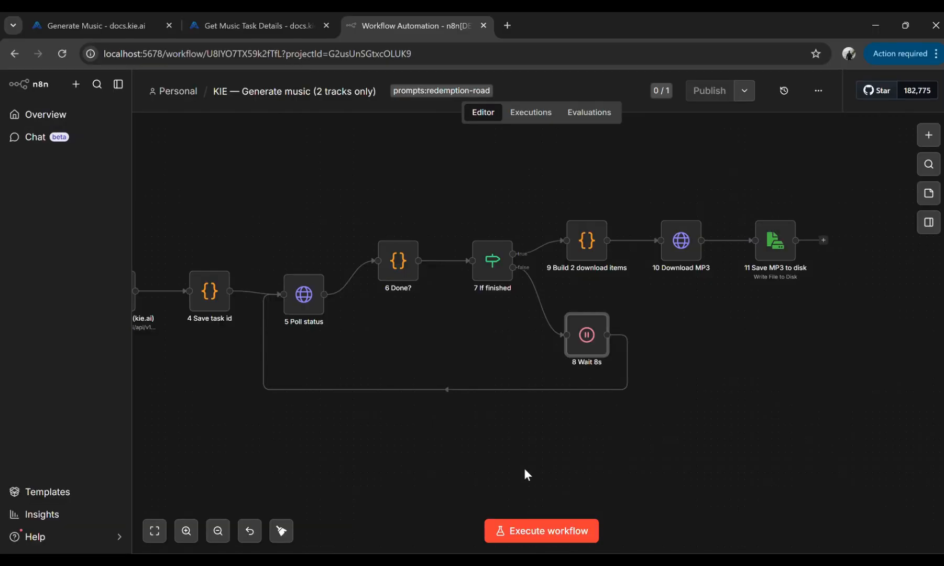
double_click(594, 251)
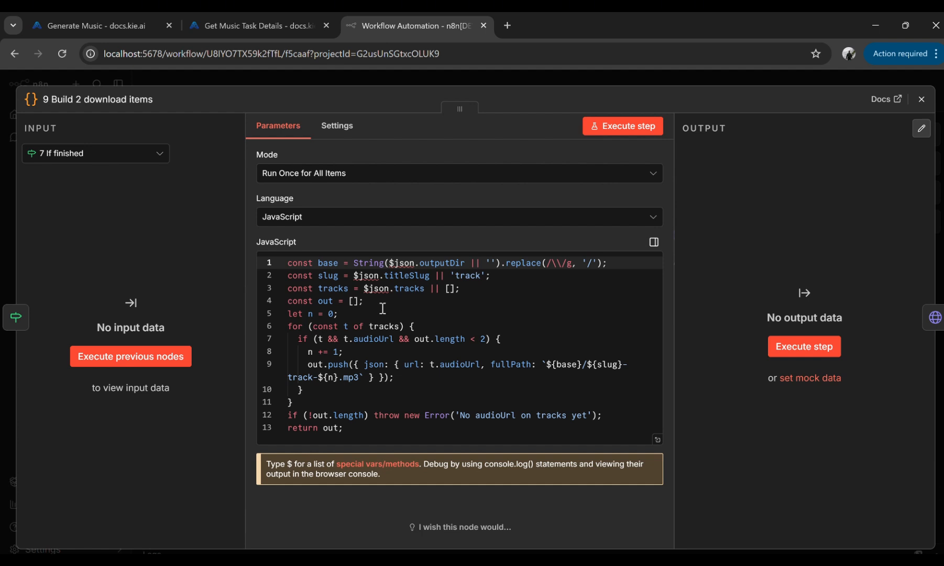
mouse_move(359, 275)
mouse_move(340, 431)
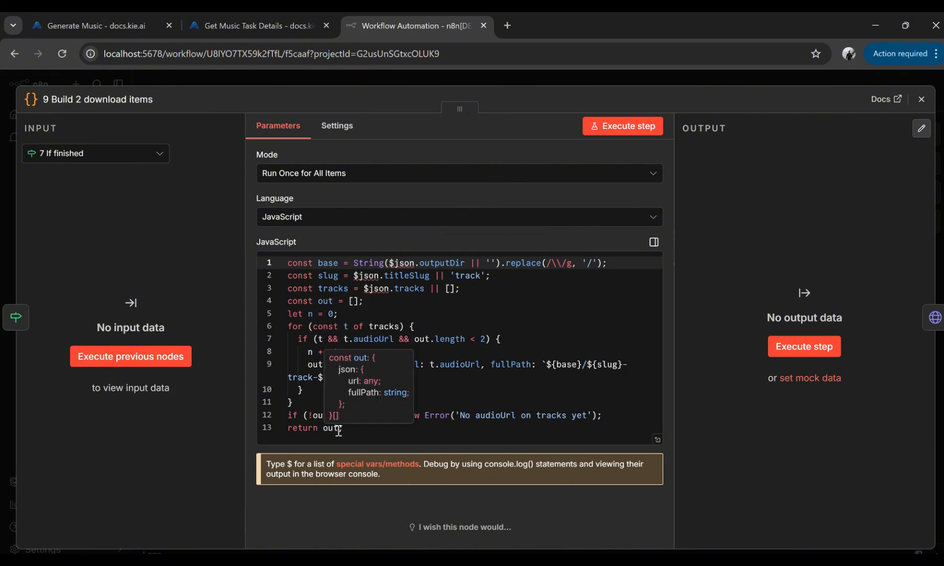
left_click(922, 99)
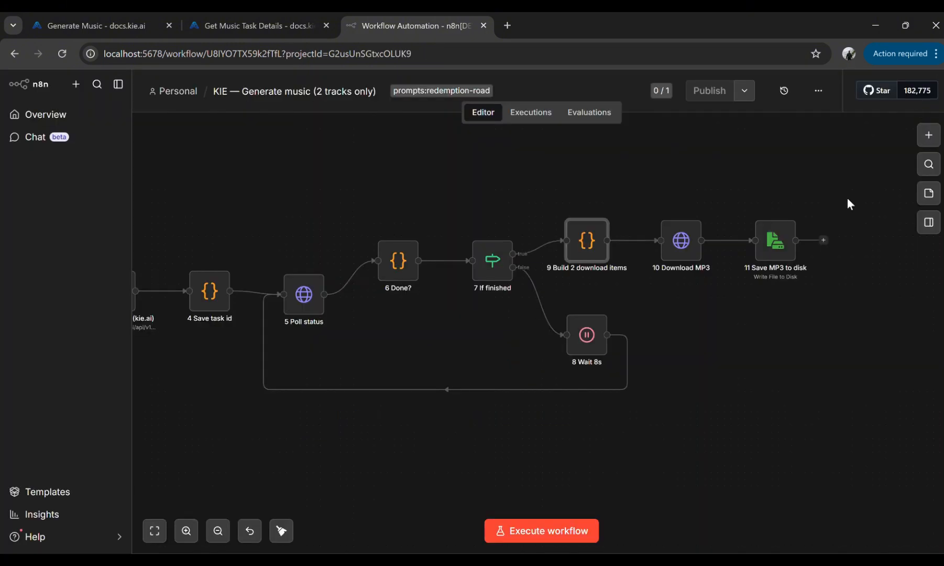
left_click(587, 526)
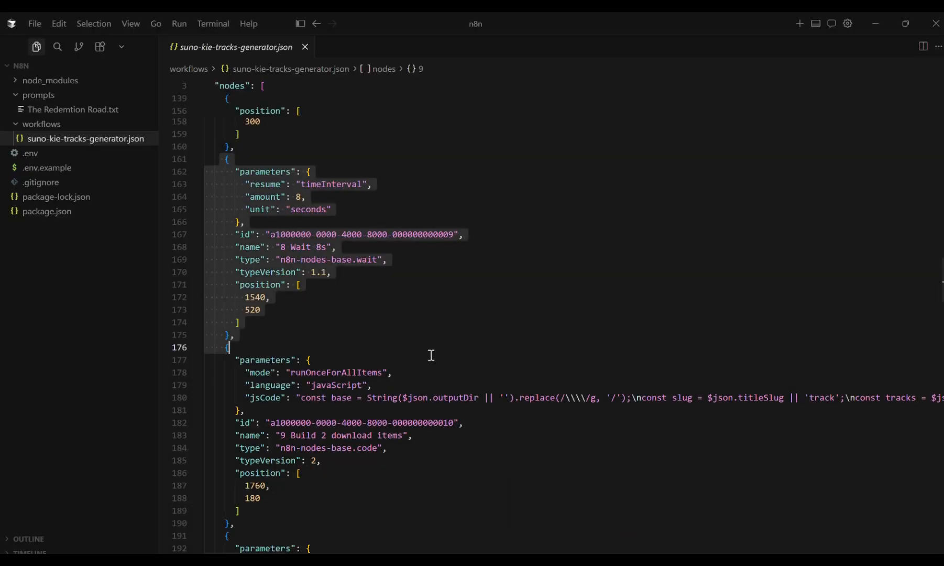
left_click_drag(220, 285, 236, 381)
left_click(269, 419)
key("ctrl+z")
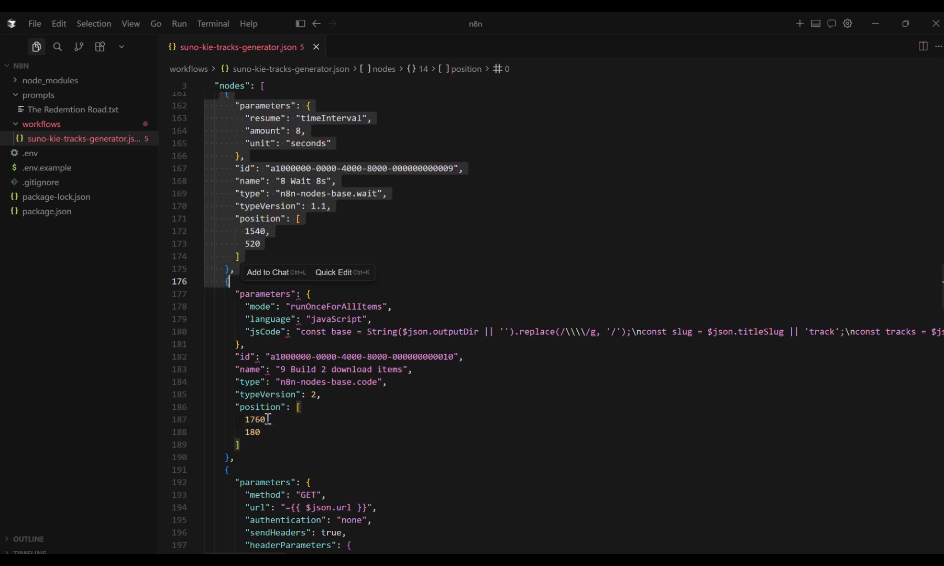
key("ctrl+s")
Highlight the 9 Build 2 download items node block in suno-kie-tracks-generator.json and look along its jsCode line
left_click(268, 419)
left_click_drag(219, 281, 235, 457)
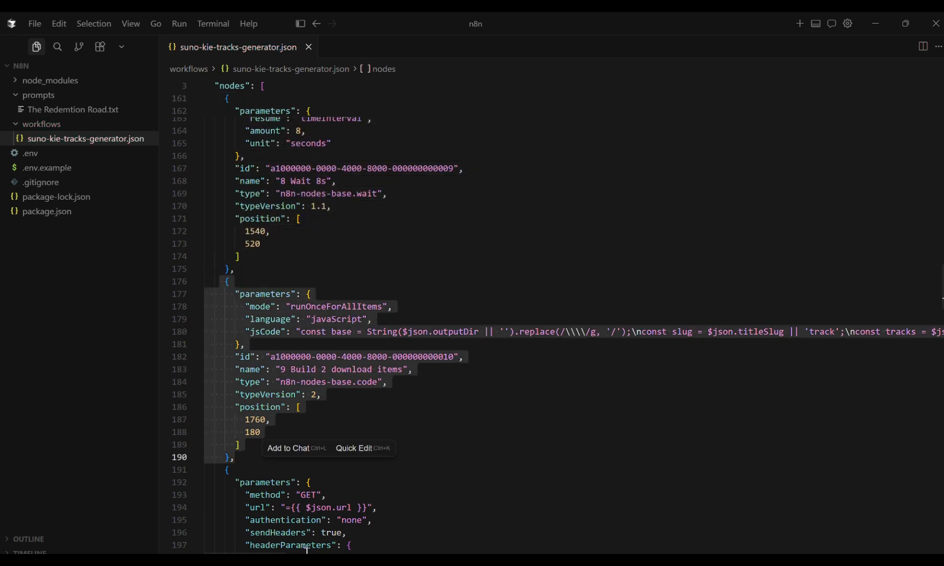
scroll(266, 470, "right", 10)
scroll(266, 469, "left", 10)
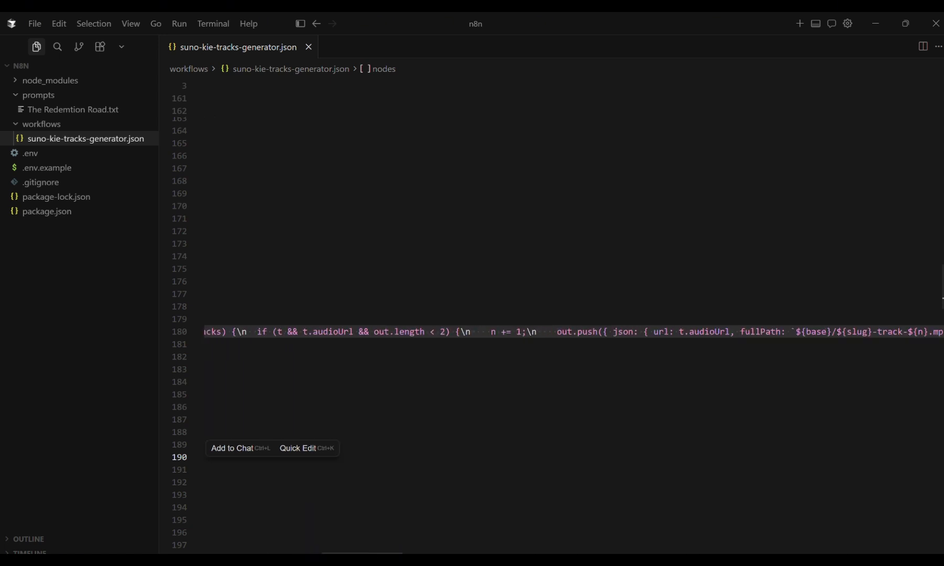
scroll(414, 380, "down", 3)
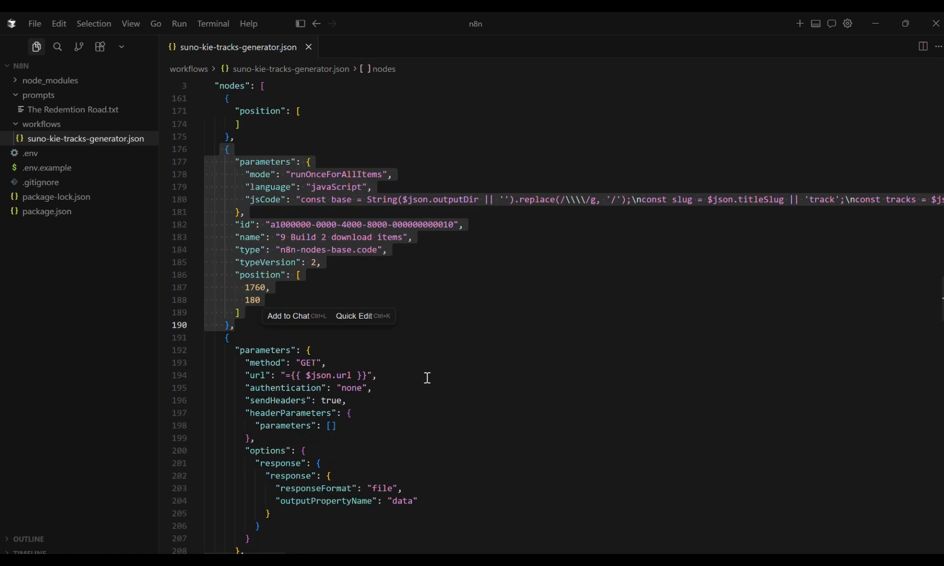
left_click(428, 375)
Return to the workflow in the browser, open the 10 Download MP3 node, check its request and response settings and close the node
mouse_move(579, 561)
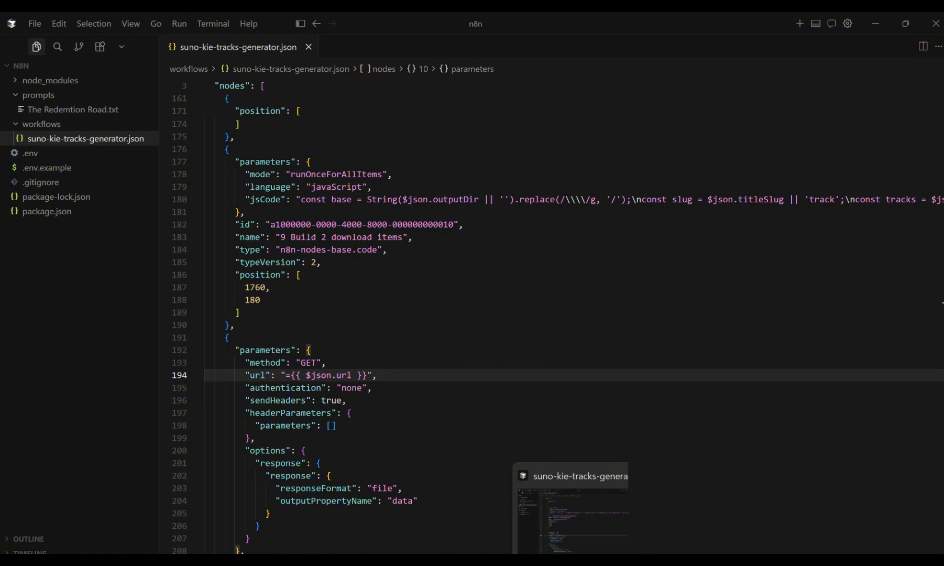
left_click(556, 538)
mouse_move(682, 242)
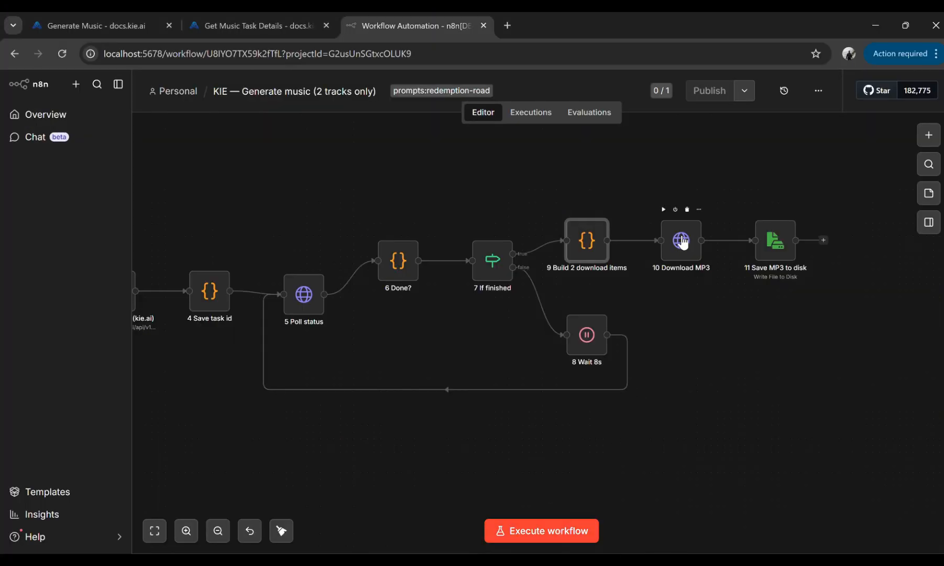
left_click(682, 246)
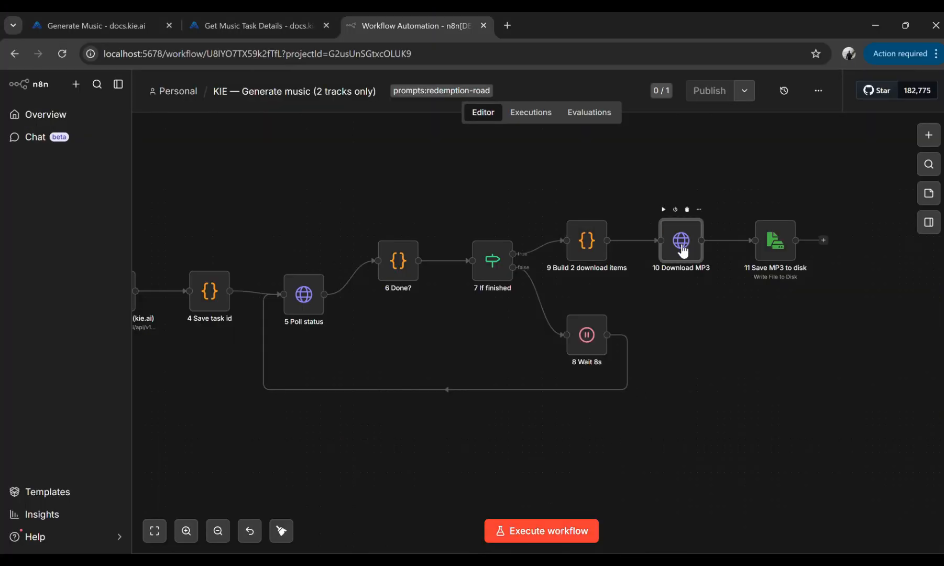
double_click(683, 252)
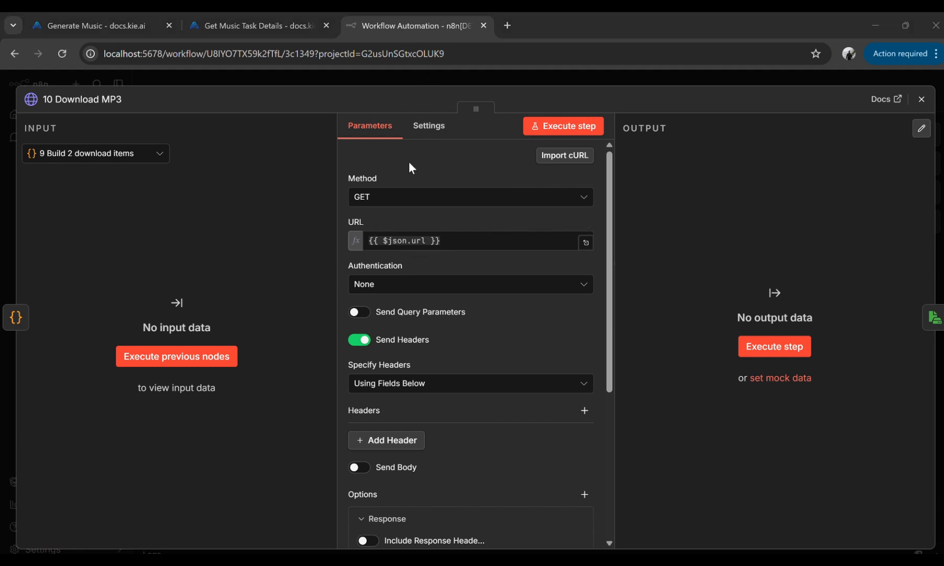
scroll(472, 268, "down", 5)
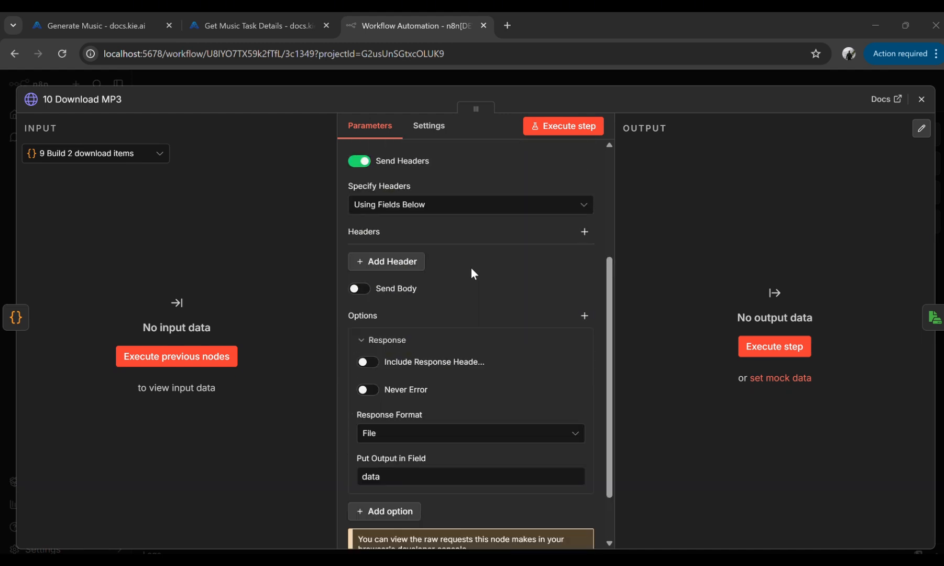
scroll(472, 269, "up", 3)
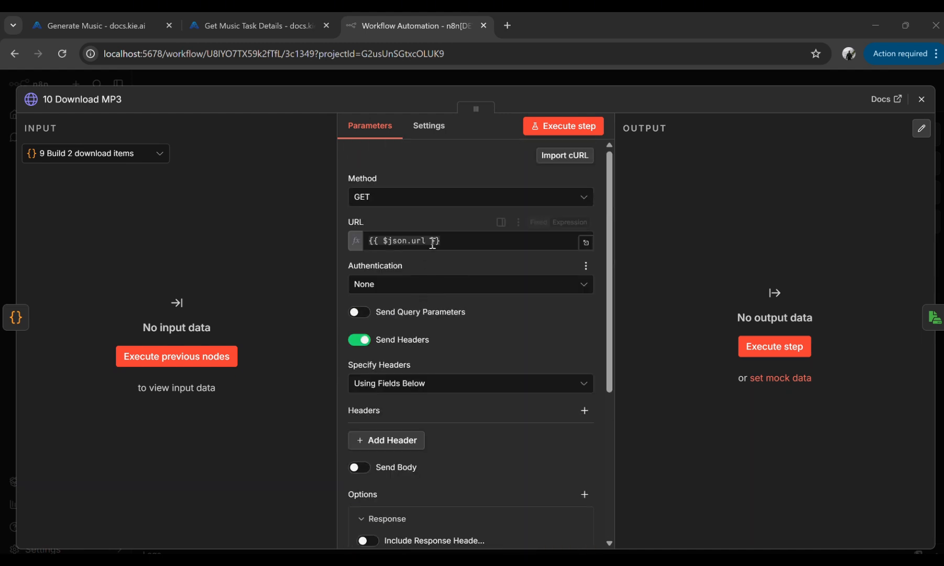
scroll(482, 314, "down", 4)
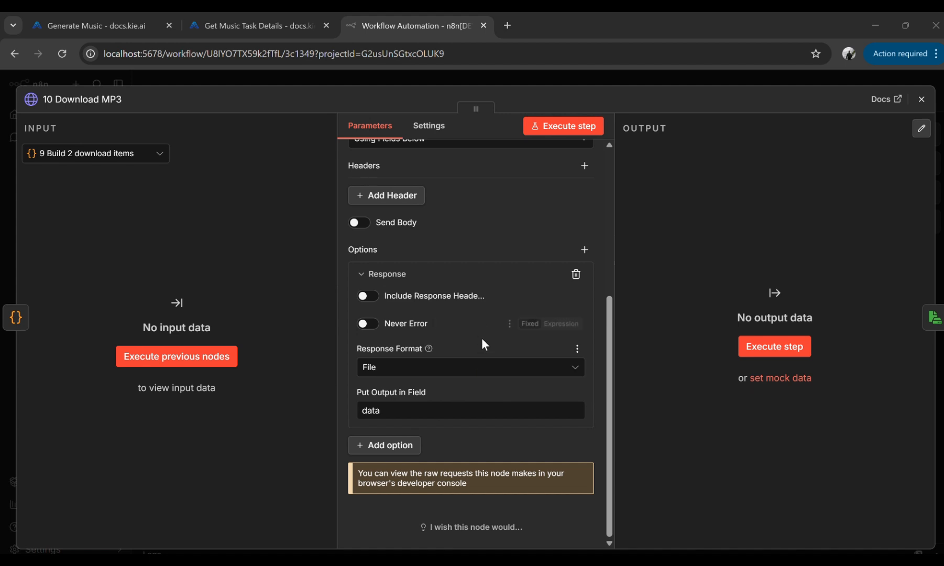
left_click(922, 99)
Switch to the n8n project and highlight the 10 Download MP3 node block in suno-kie-tracks-generator.json
mouse_move(579, 559)
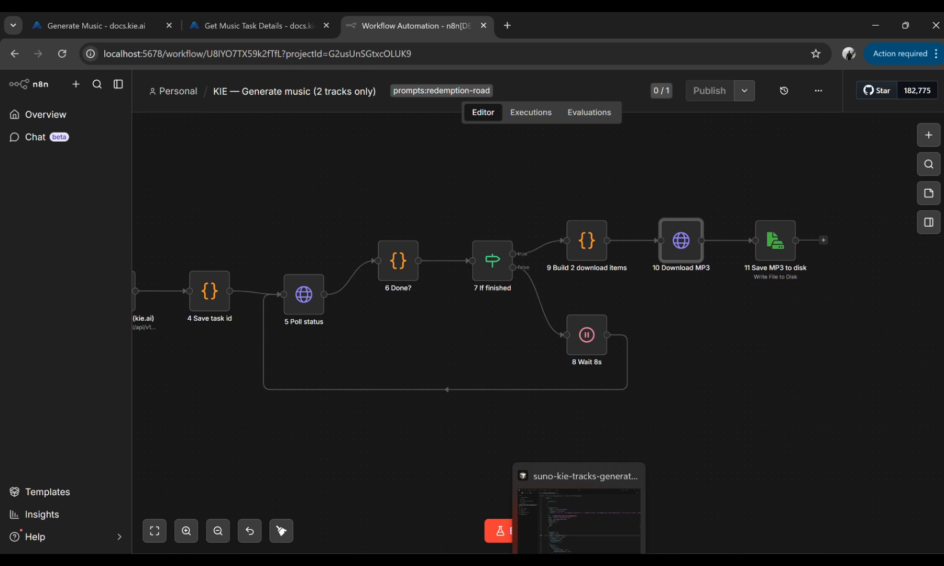
left_click(562, 536)
scroll(468, 413, "down", 4)
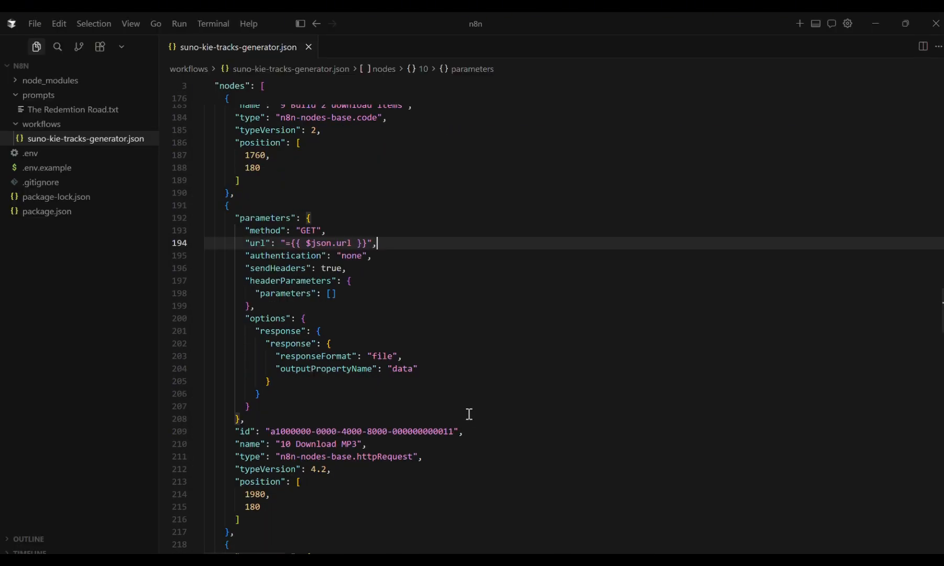
scroll(469, 414, "down", 2)
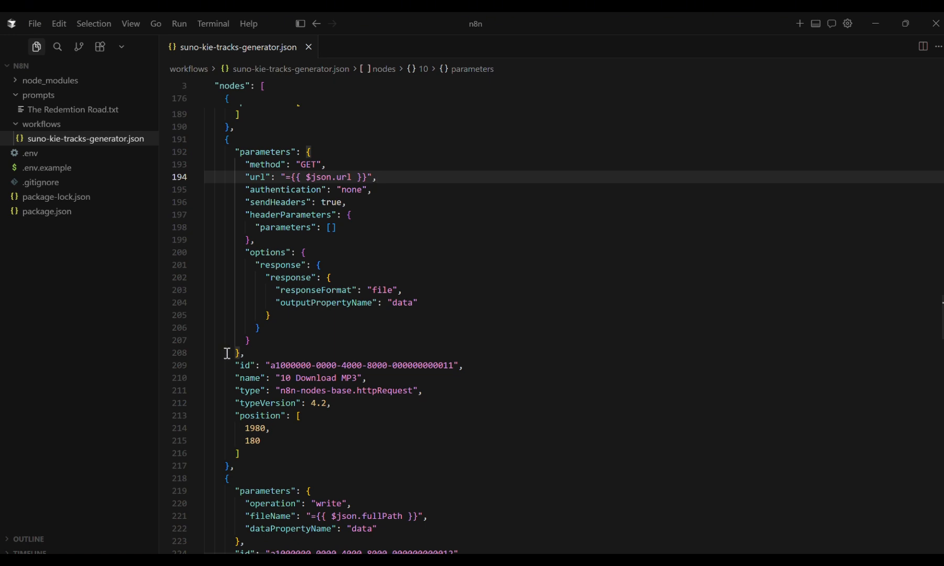
left_click_drag(262, 453, 201, 361)
scroll(280, 401, "down", 2)
left_click(272, 402)
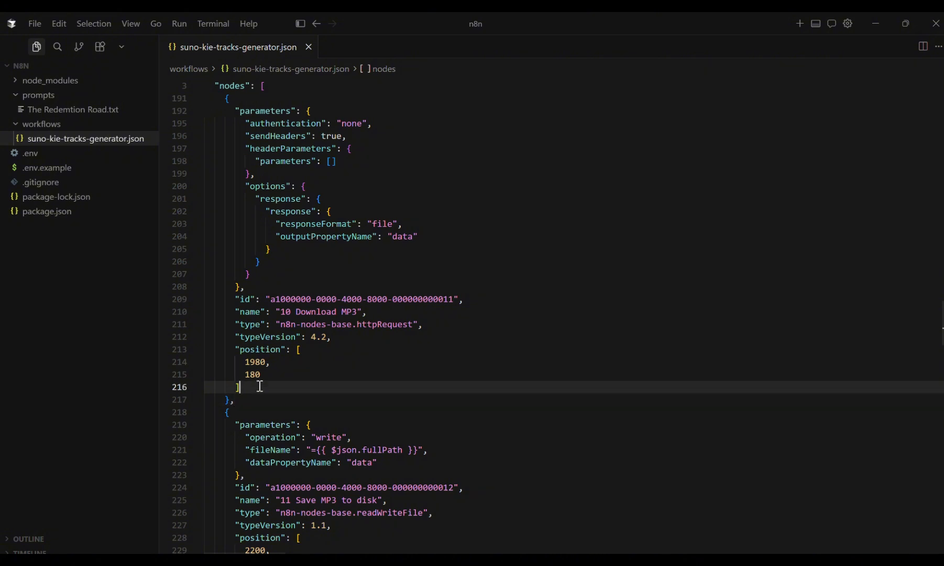
left_click_drag(238, 387, 222, 124)
left_click(326, 401)
scroll(325, 400, "down", 2)
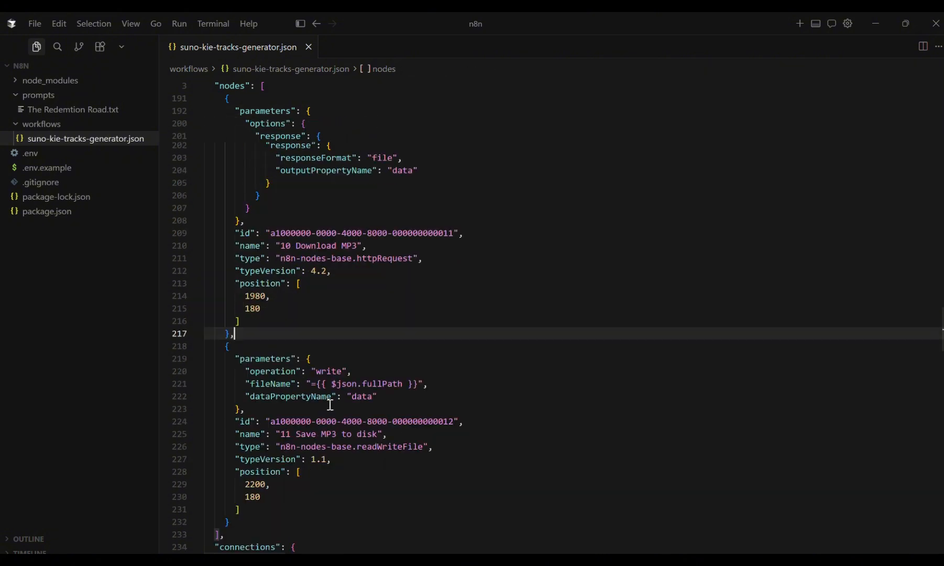
Return to the workflow in the browser, open the 11 Save MP3 to disk node, check its file-writing settings and close the node
mouse_move(550, 560)
left_click(563, 534)
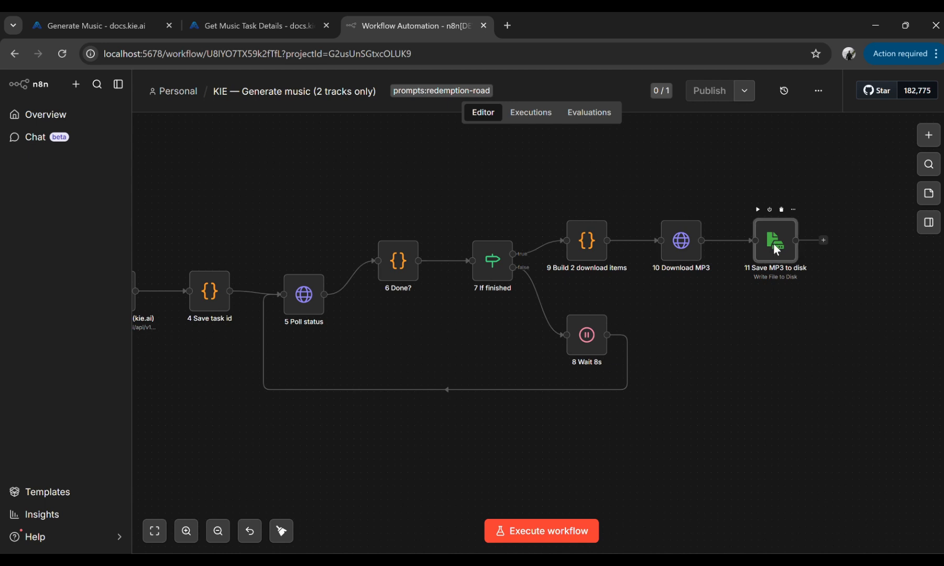
double_click(776, 242)
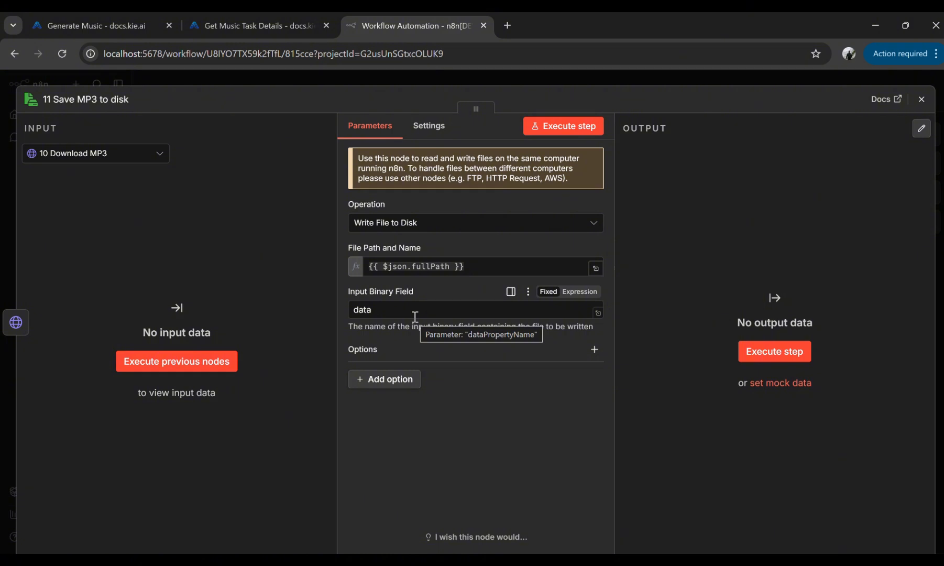
left_click(922, 99)
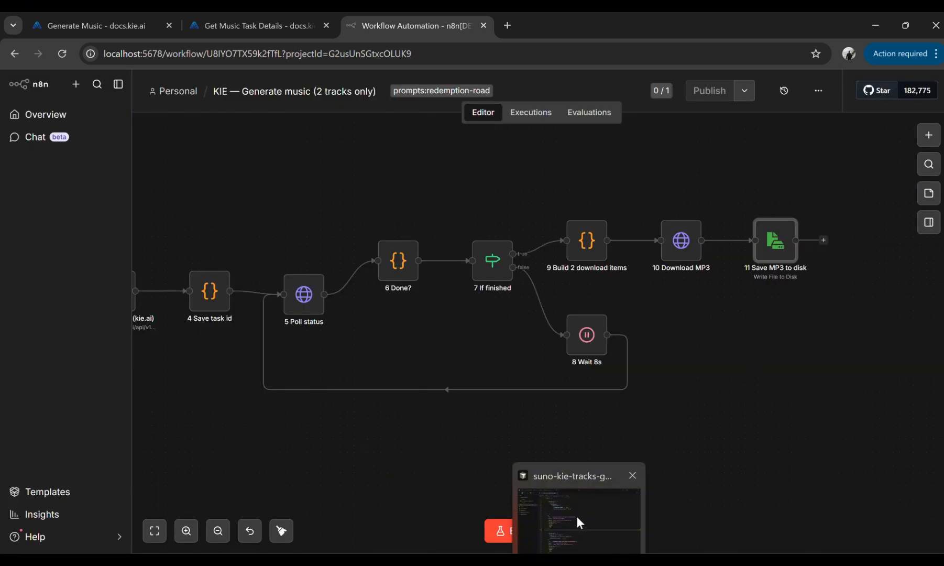
Switch to the n8n project and highlight the 11 Save MP3 to disk node block in suno-kie-tracks-generator.json
left_click(577, 517)
scroll(493, 404, "down", 1)
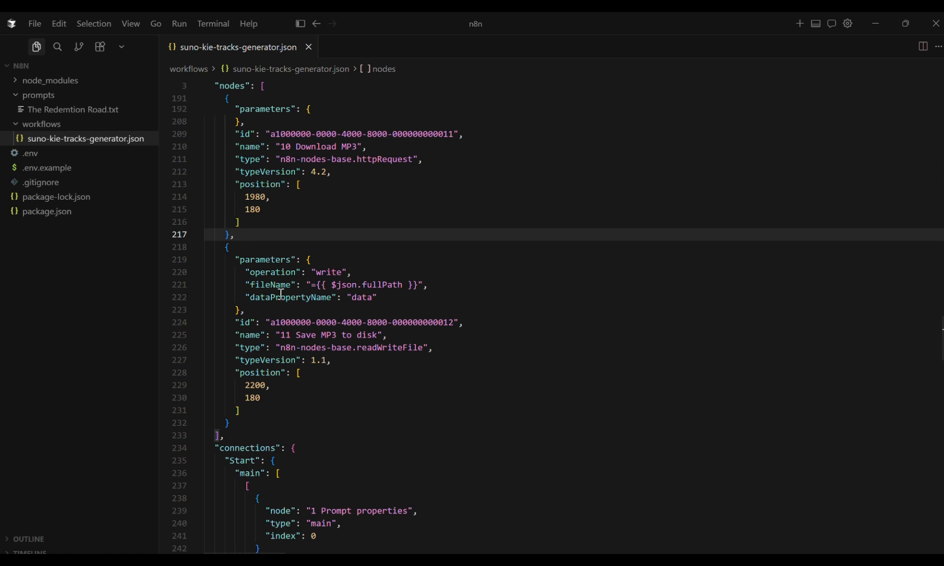
left_click_drag(219, 245, 242, 436)
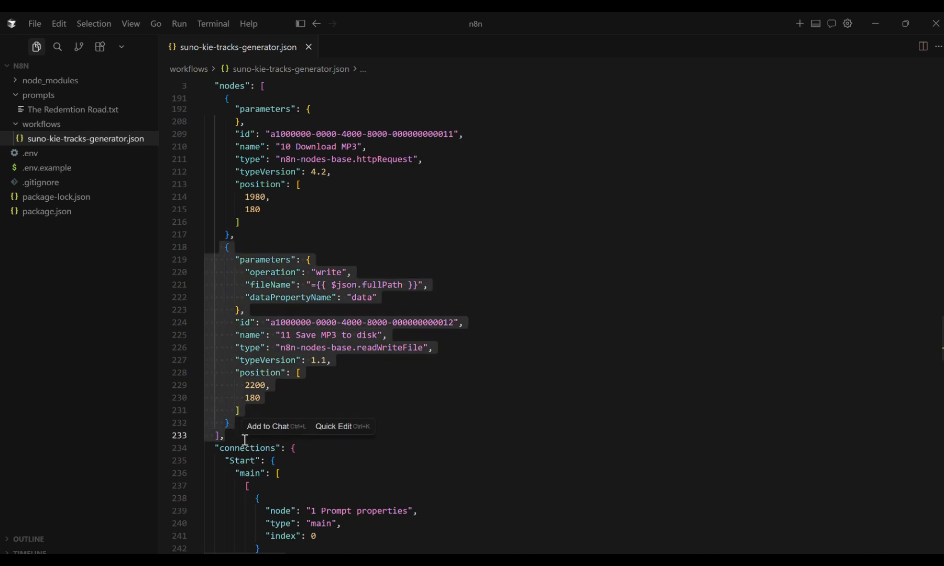
left_click(499, 396)
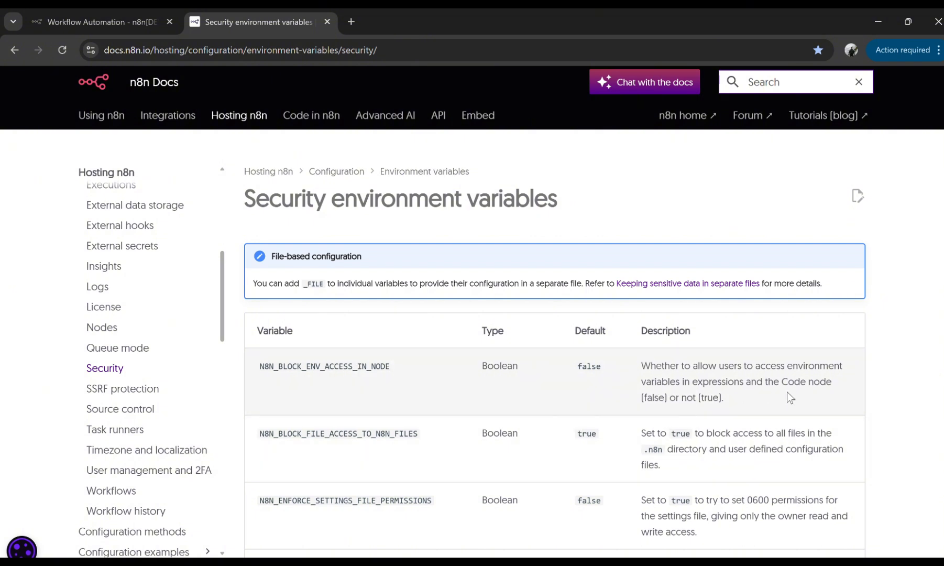
Switch to the n8n project and start the local n8n server in the terminal with npm start
left_click(563, 563)
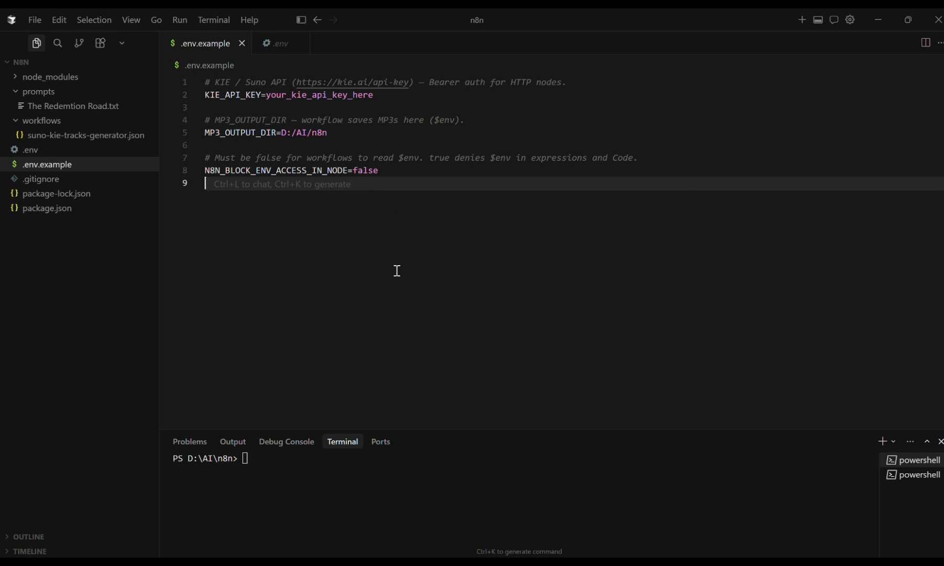
left_click(292, 490)
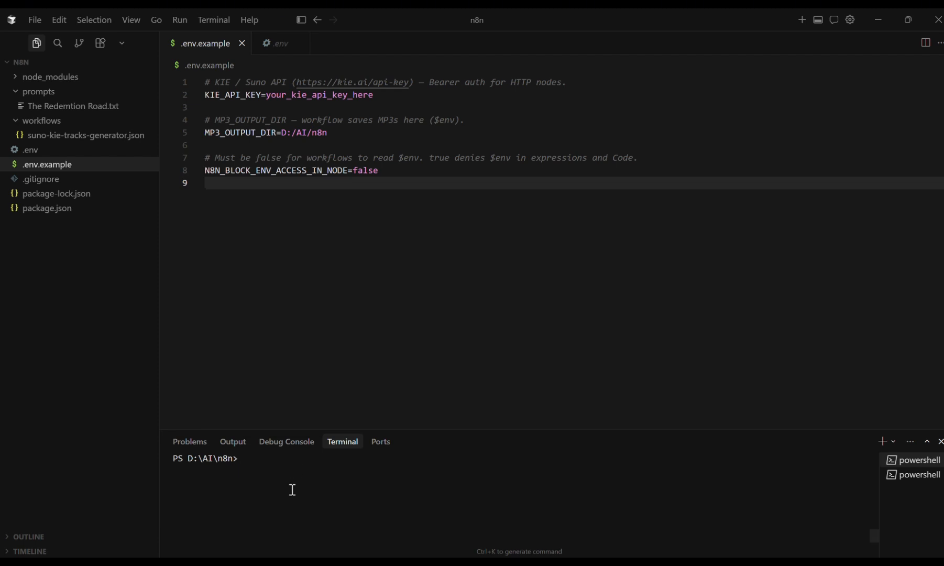
type("npm start")
key("Return")
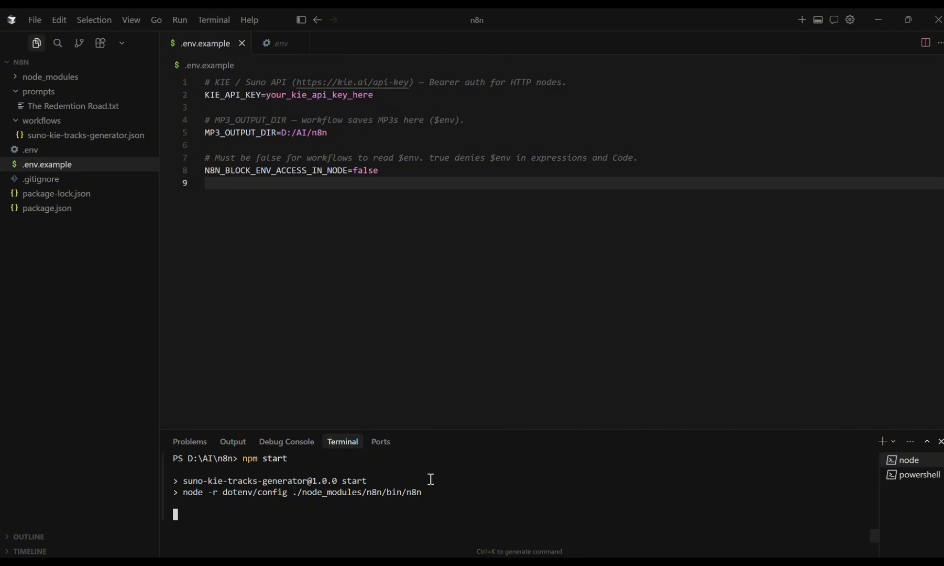
Return to the browser, reload the KIE — Generate music (2 tracks only) workflow and enlarge its canvas view
mouse_move(537, 564)
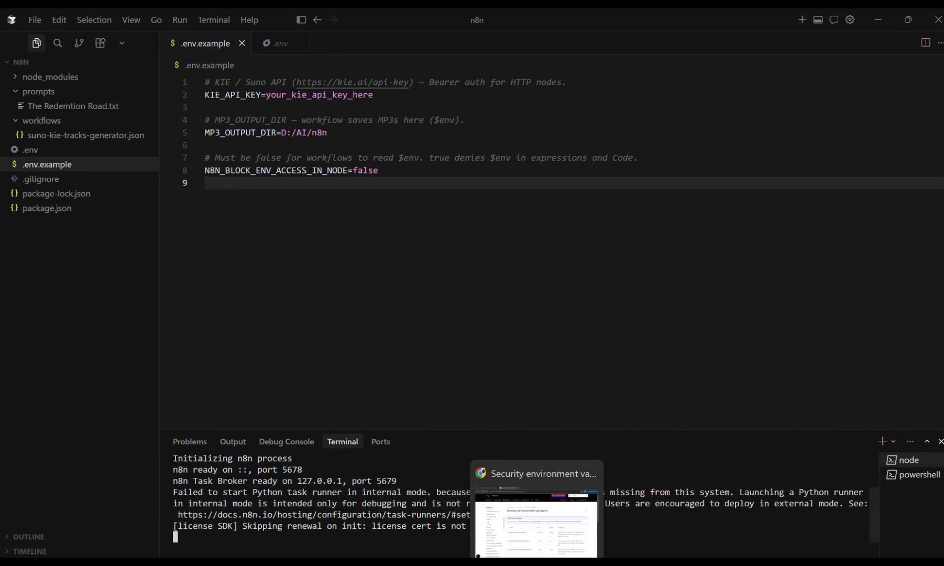
left_click(537, 564)
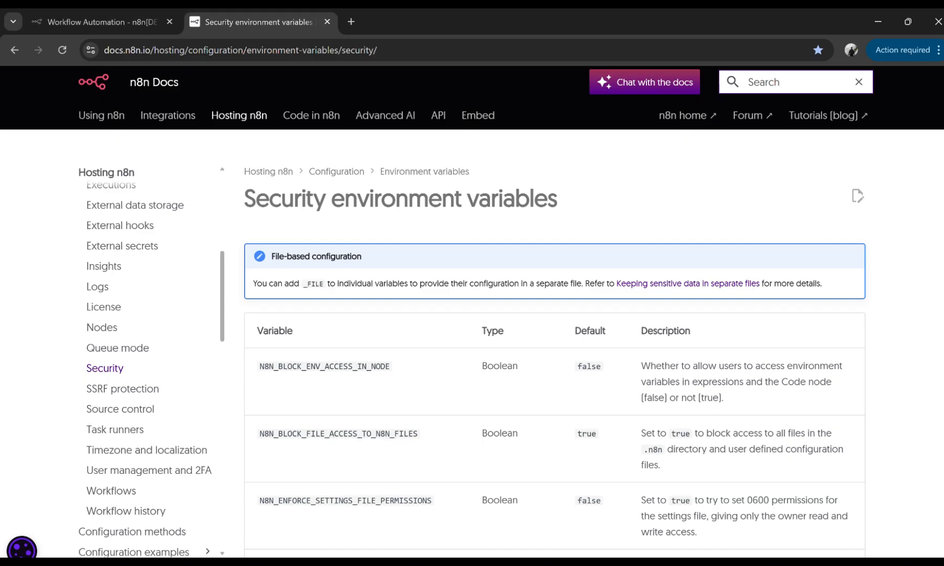
left_click(112, 21)
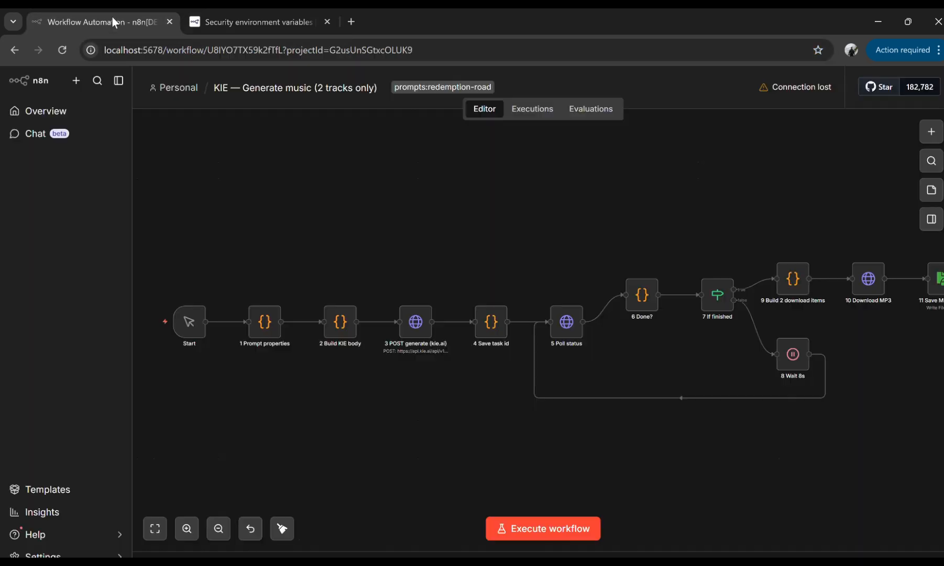
left_click(63, 49)
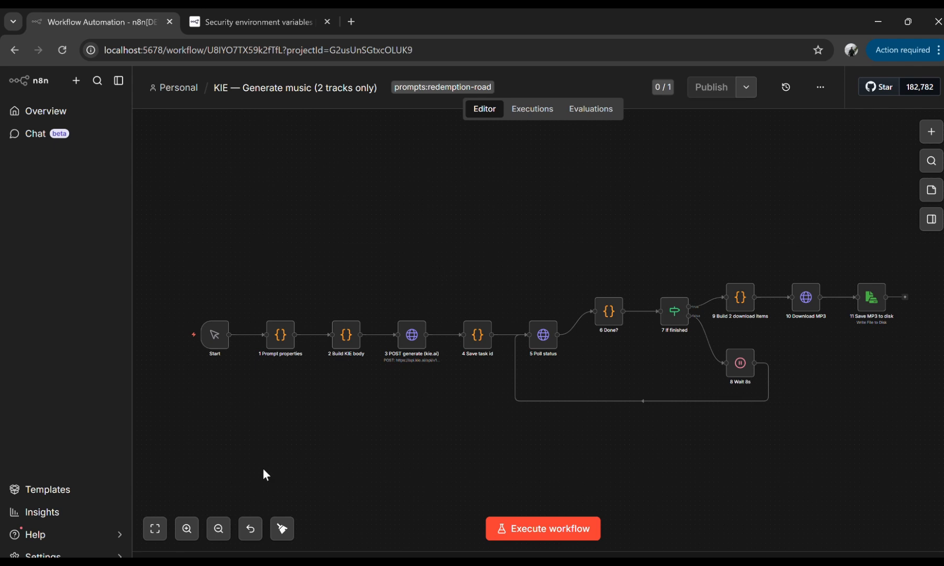
left_click(181, 532)
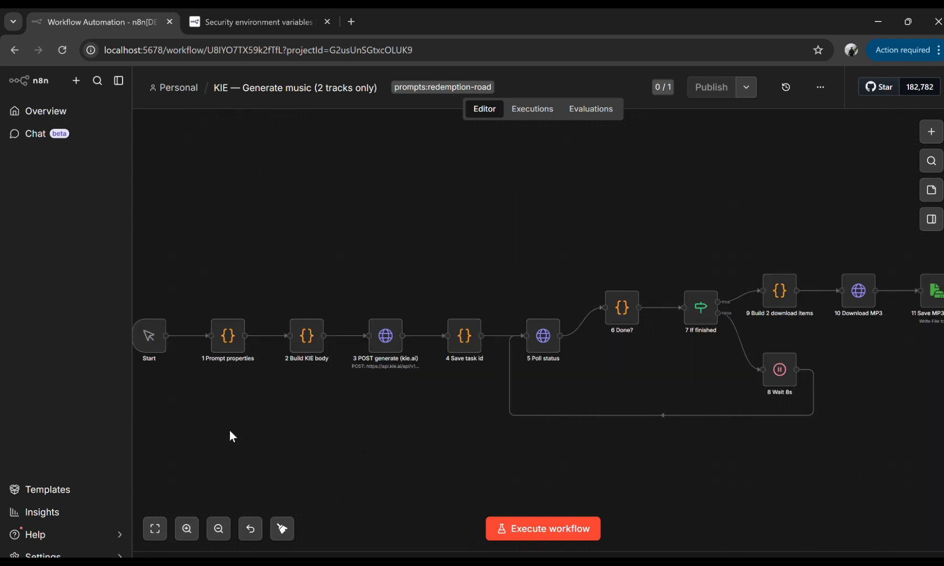
Try to execute the KIE — Generate music (2 tracks only) workflow
left_click_drag(229, 430, 321, 375)
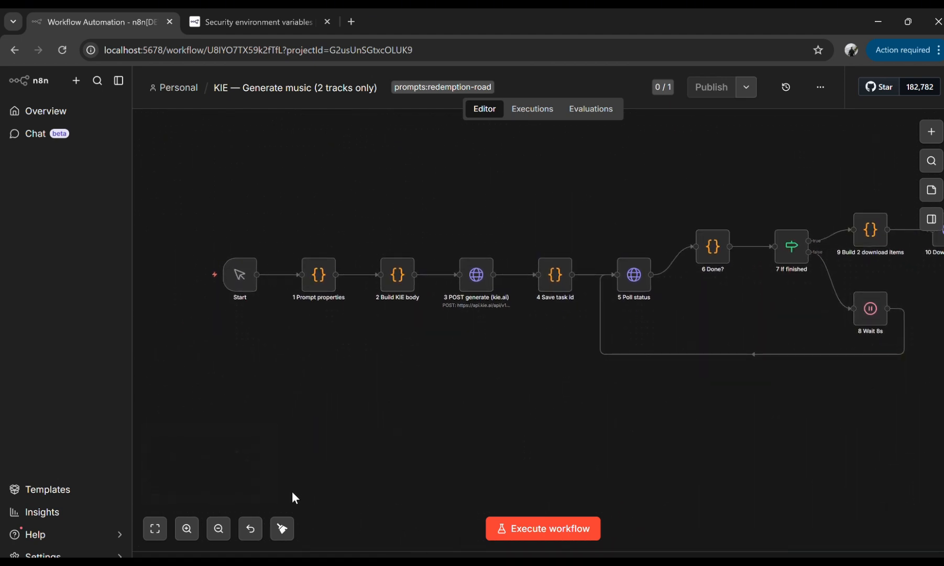
left_click(543, 530)
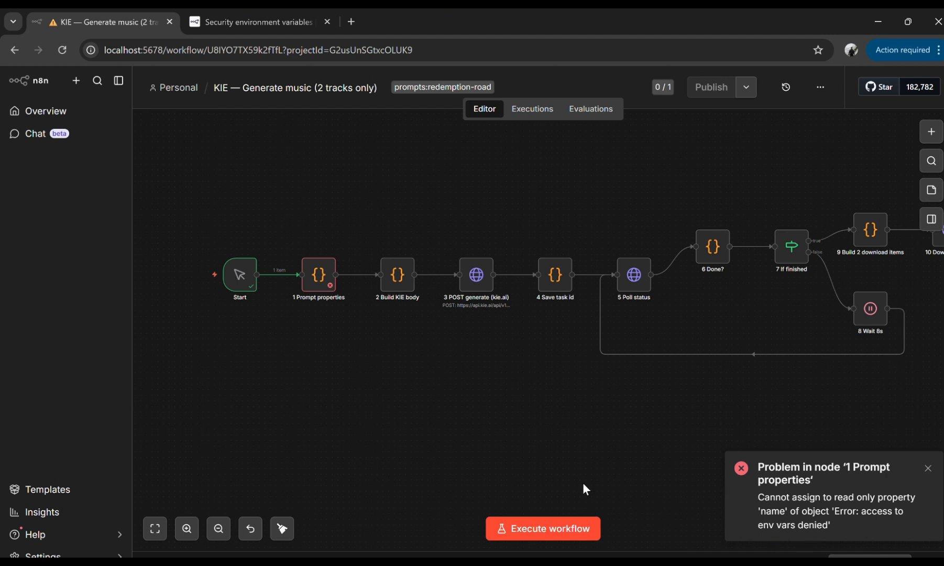
Check N8N_BLOCK_ENV_ACCESS_IN_NODE in the n8n project's .env.example against the Security environment variables documentation in the browser
key("alt+Tab")
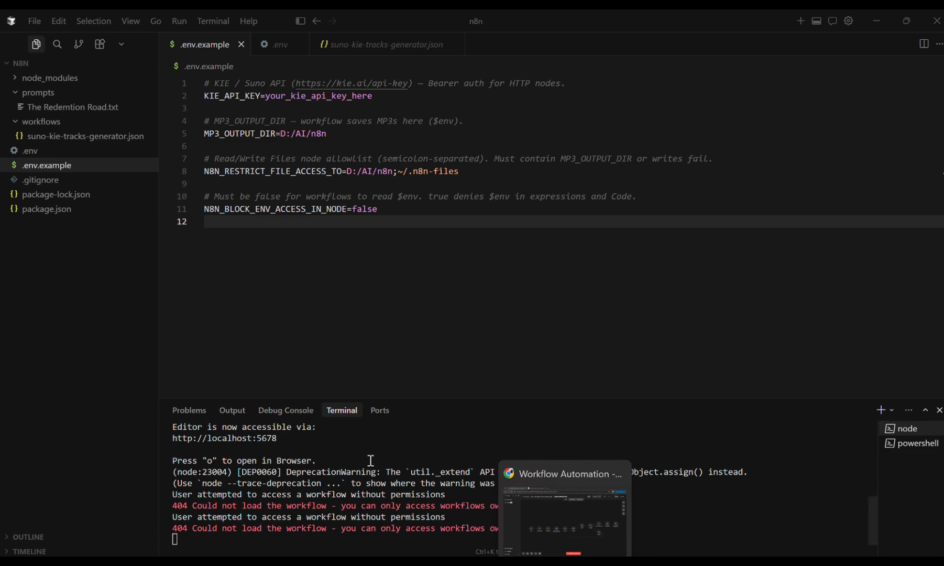
left_click(564, 563)
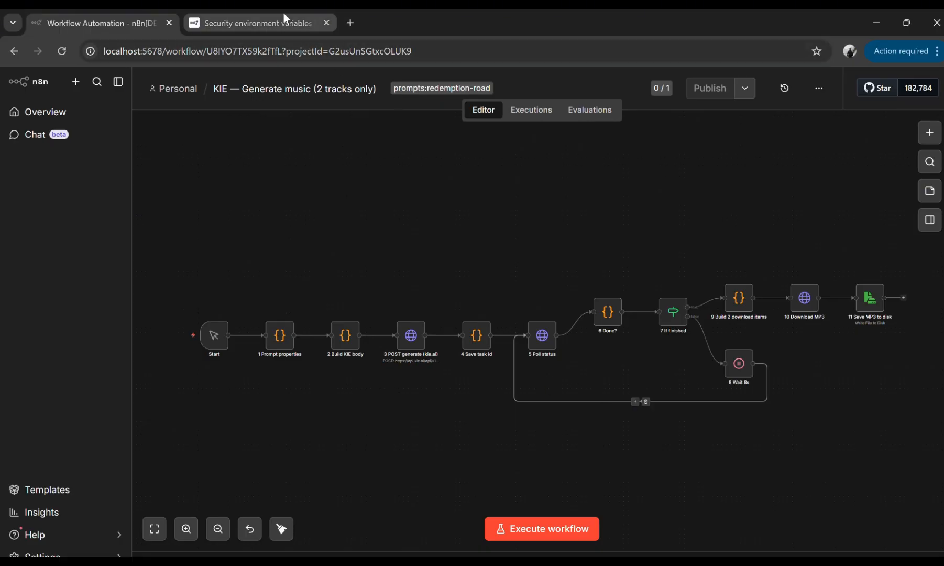
left_click(257, 23)
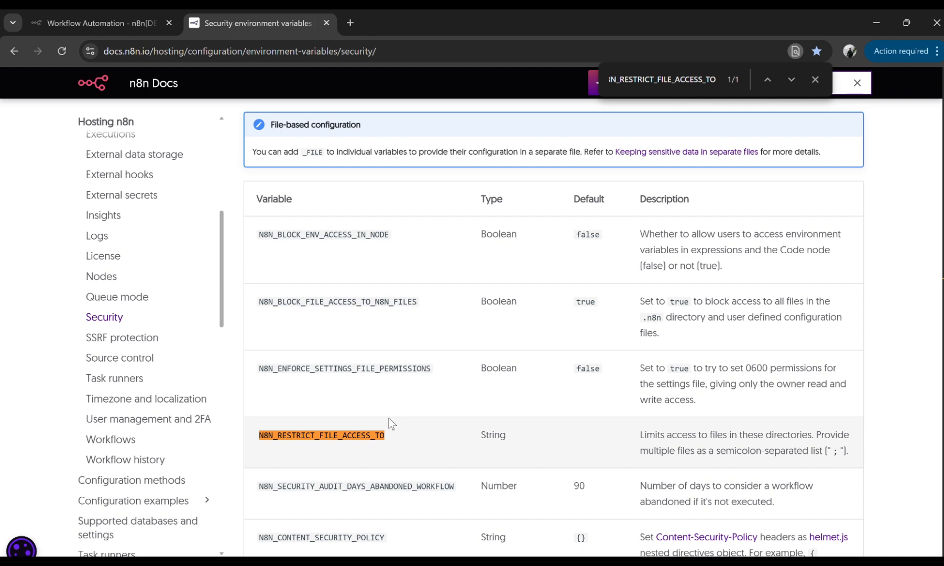
Return to the KIE — Generate music (2 tracks only) workflow in the browser and execute it again
left_click(109, 26)
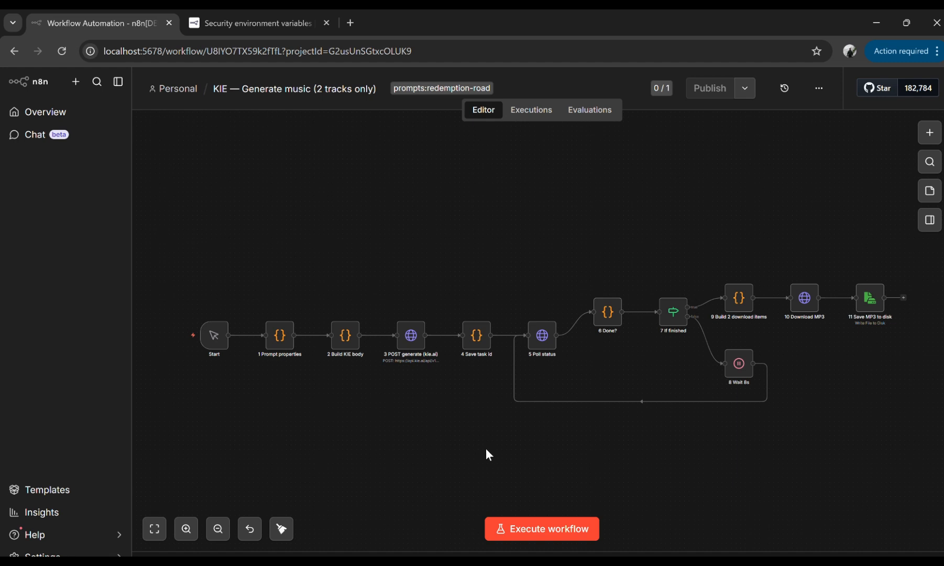
left_click(544, 530)
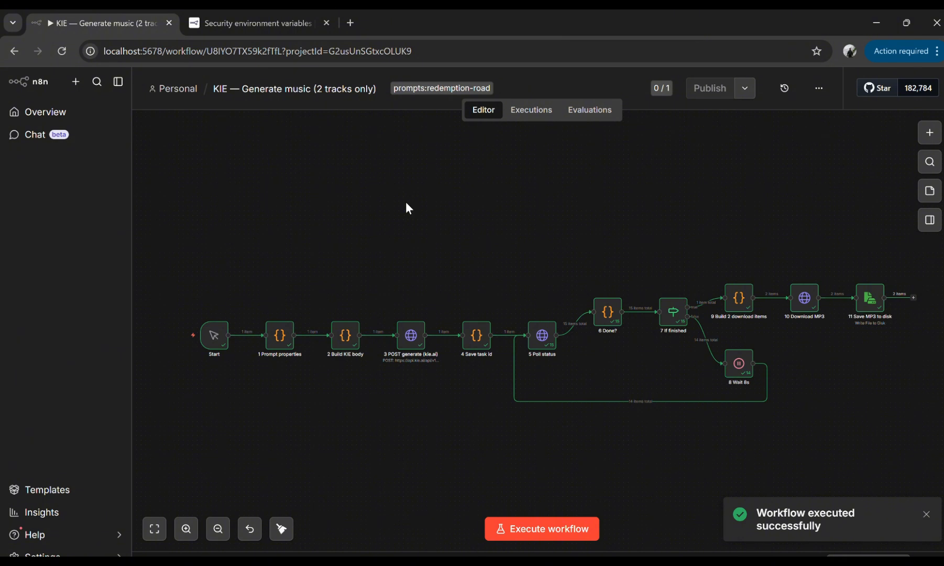
Switch to the n8n project and play the generated Redemption-Road-track-2.mp3, jumping to another point in the track
key("alt+Tab")
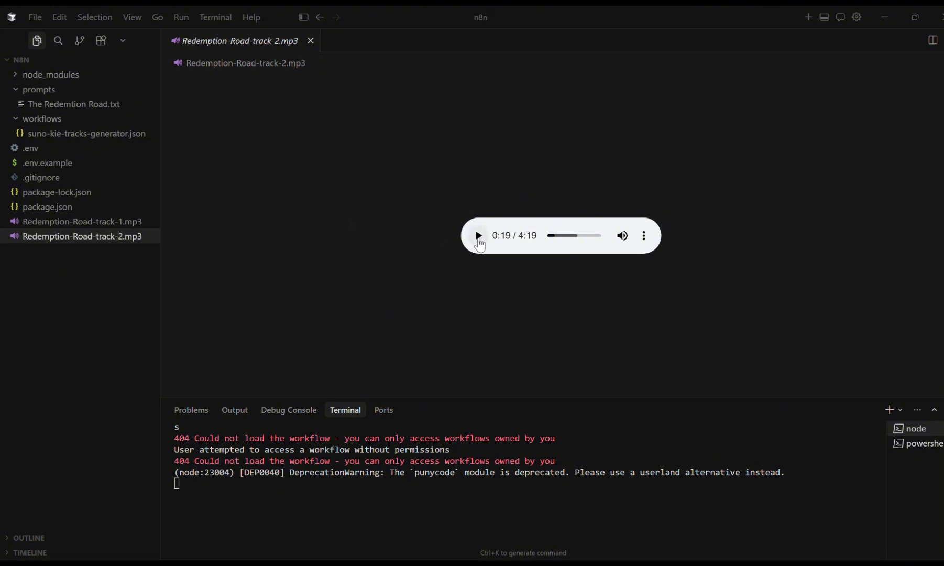
left_click(478, 237)
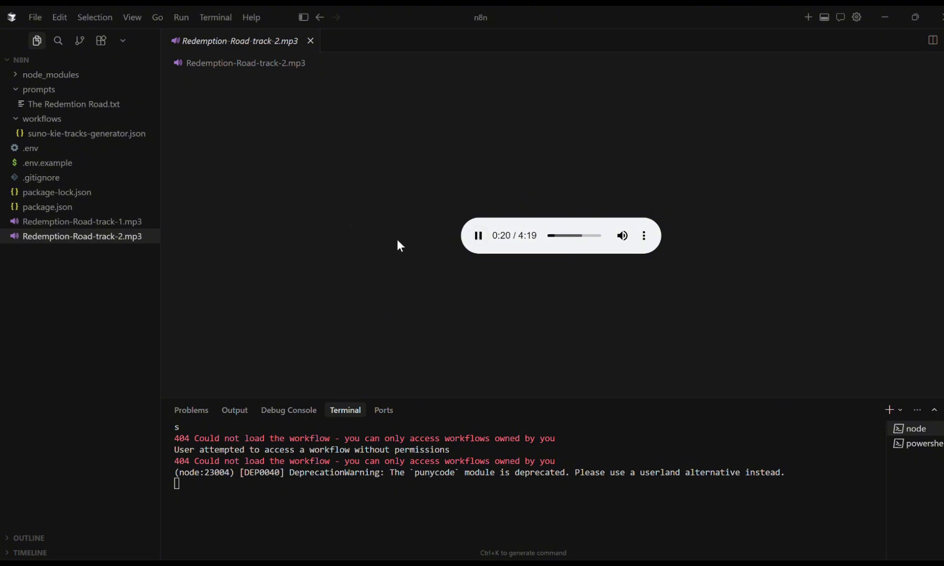
left_click(550, 236)
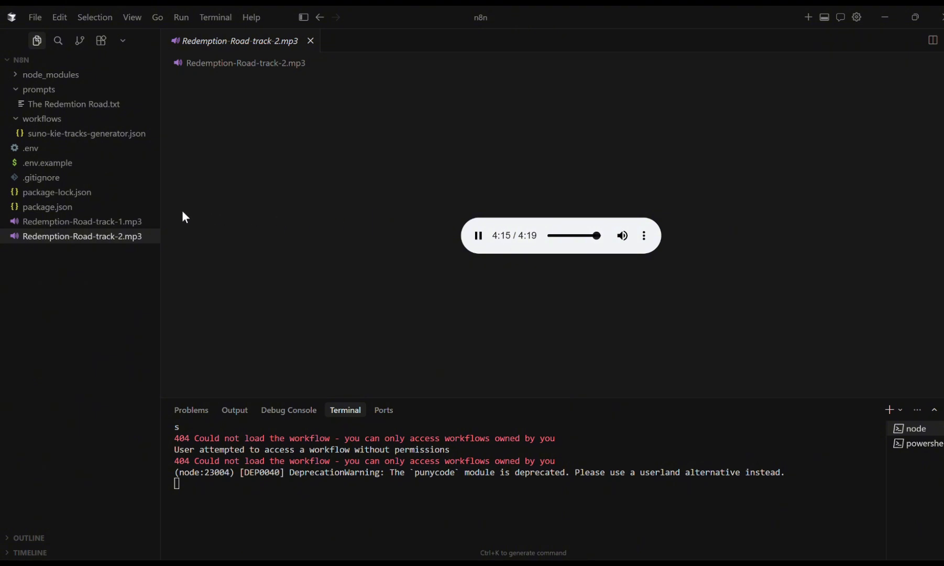
Open Redemption-Road-track-1.mp3 in the project, play it and skip ahead to about the middle of the track
double_click(104, 222)
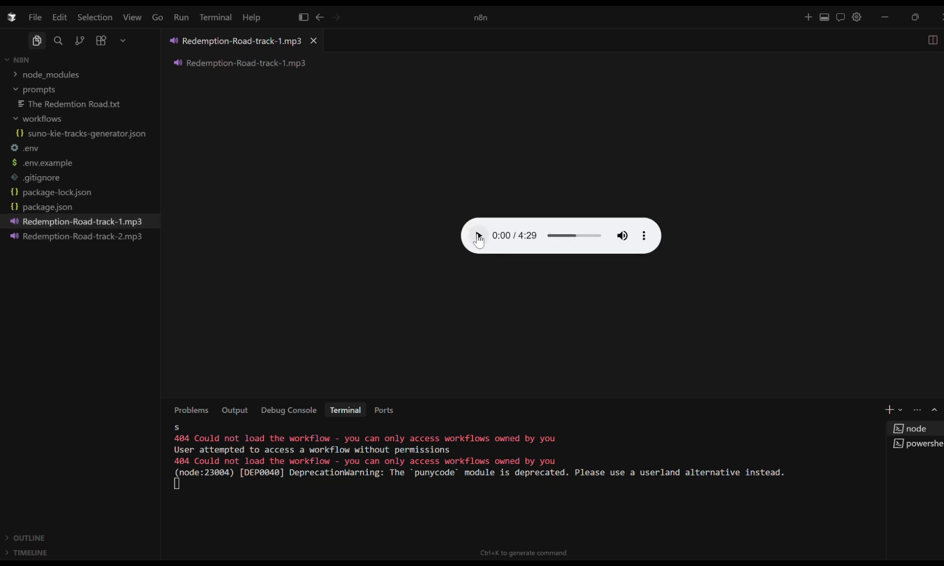
left_click(479, 239)
left_click(557, 236)
left_click(576, 236)
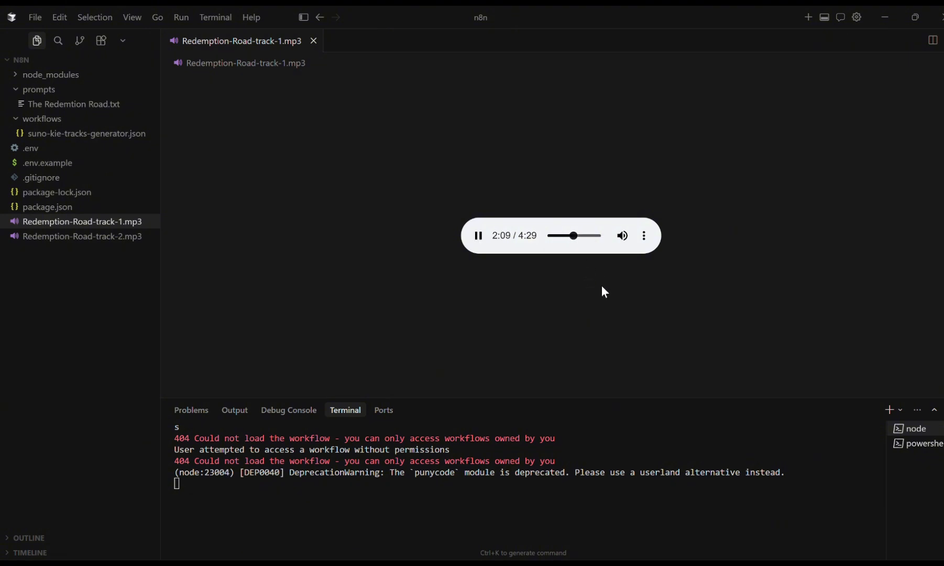